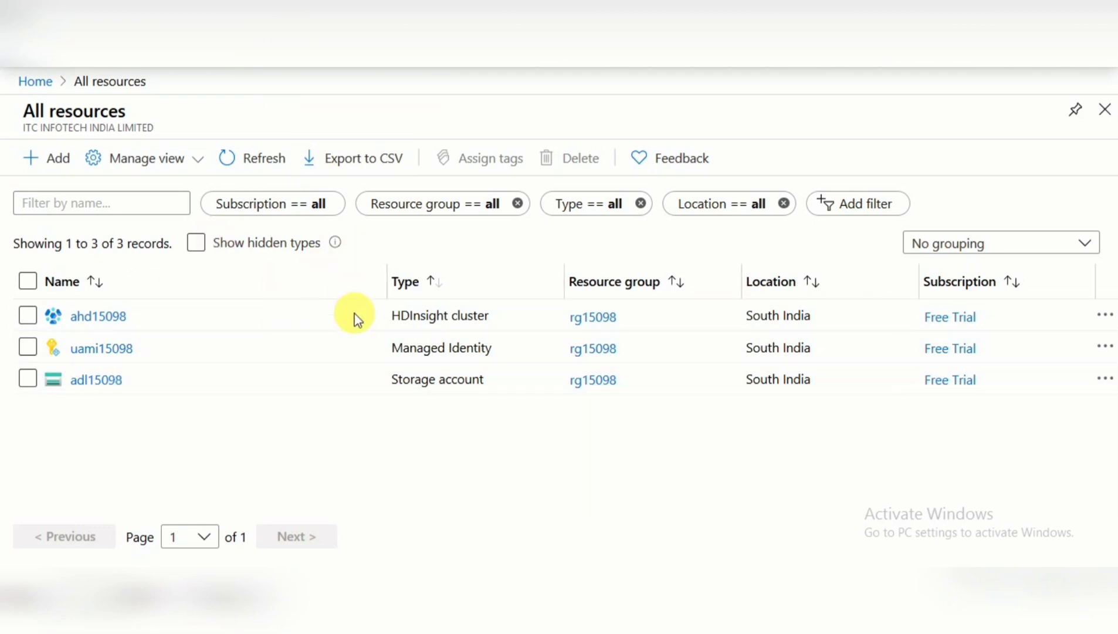
# Search the Azure Marketplace for "databr", choose Azure Databricks and start creating the service
pyautogui.click(38, 80)
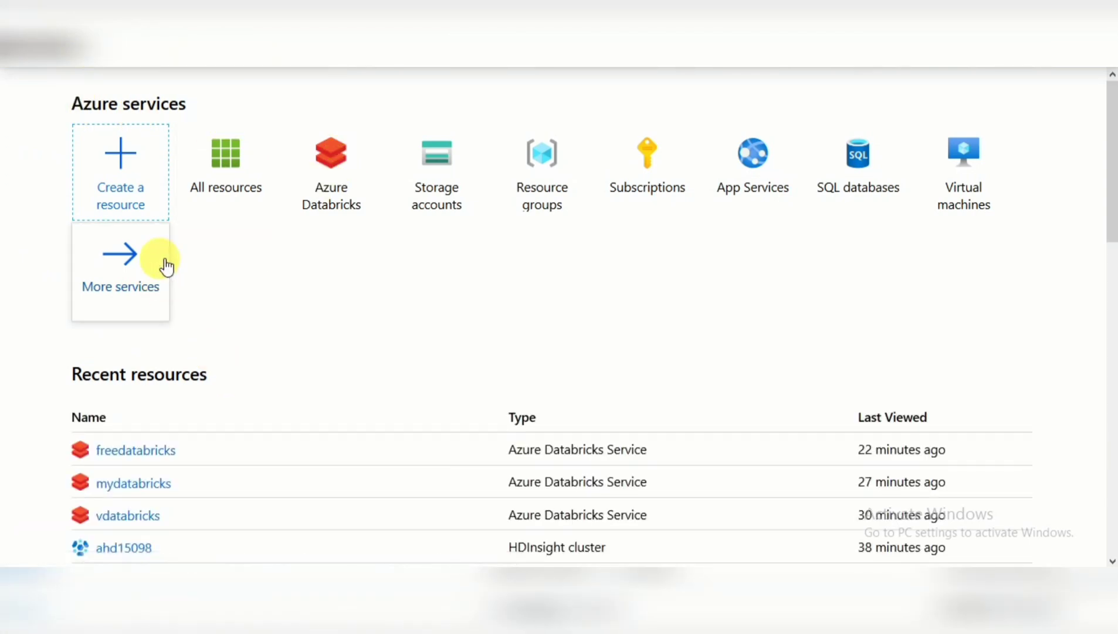
pyautogui.click(135, 169)
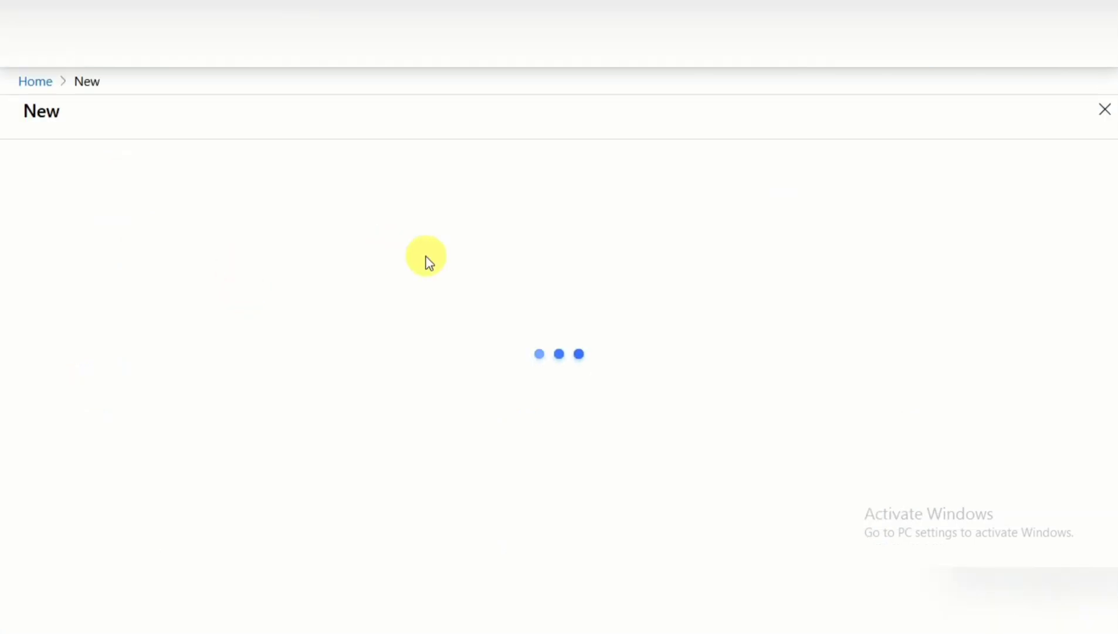
pyautogui.click(98, 156)
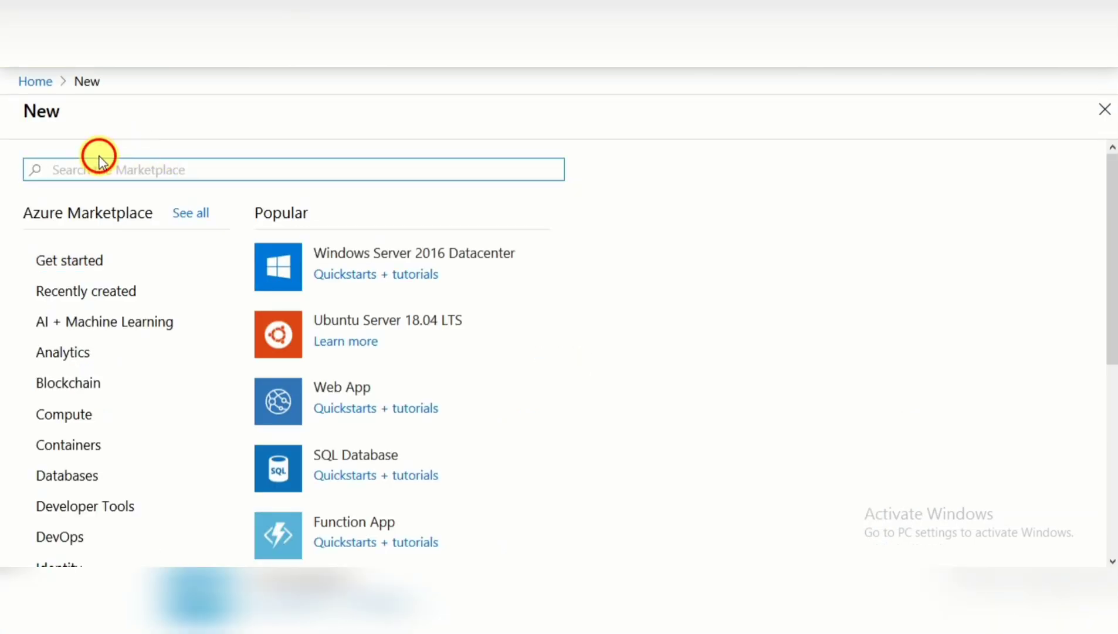
pyautogui.click(105, 176)
pyautogui.write('d')
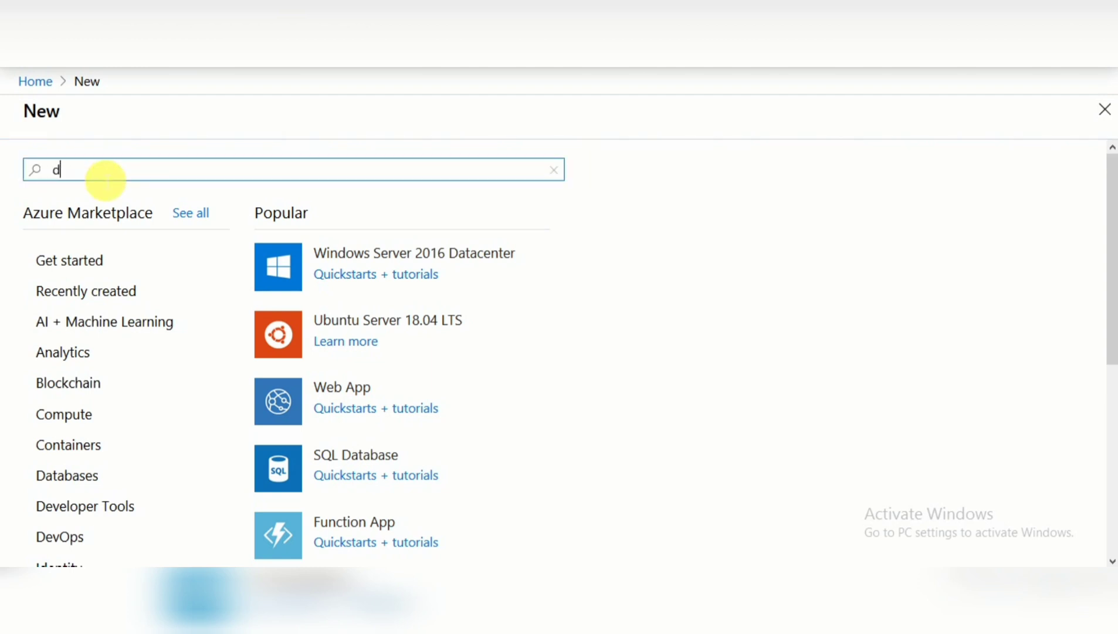
pyautogui.write('ata')
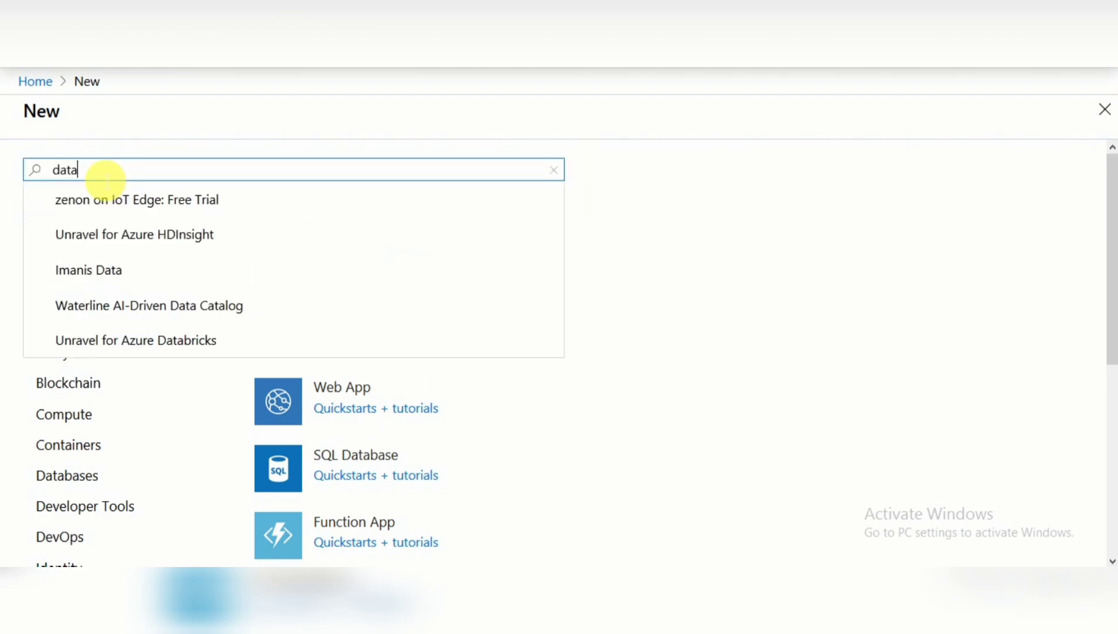
pyautogui.write('br')
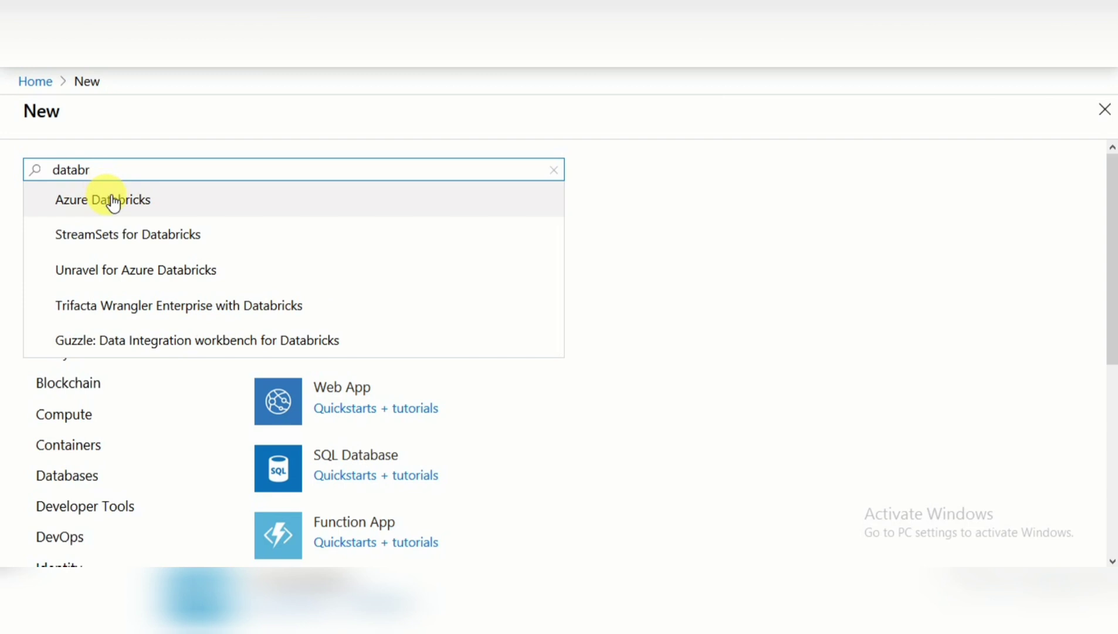
pyautogui.click(110, 200)
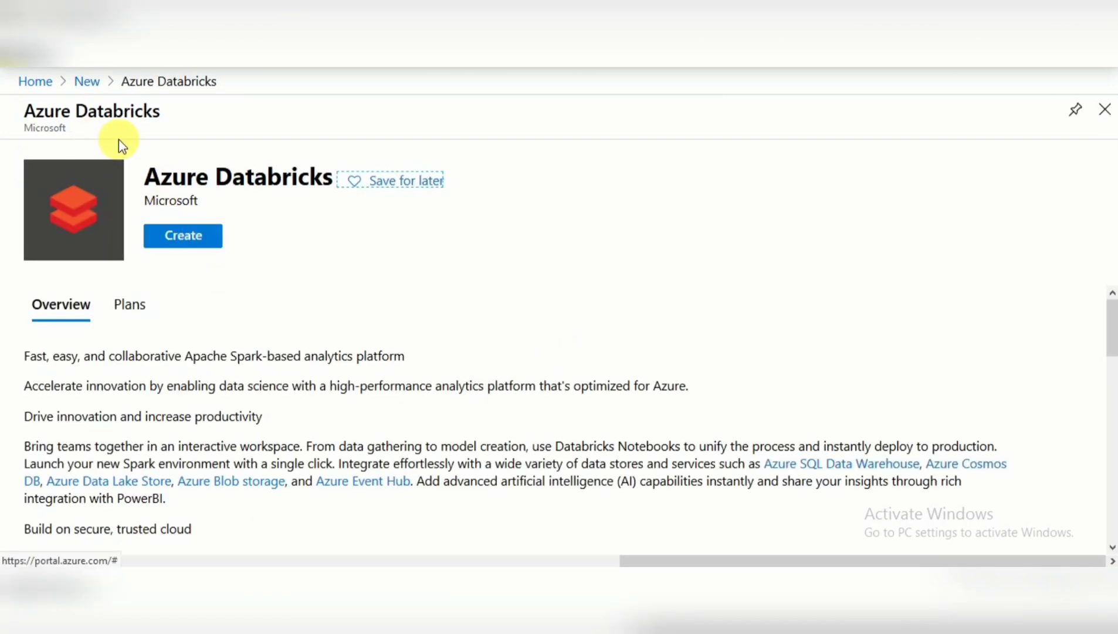
pyautogui.click(190, 247)
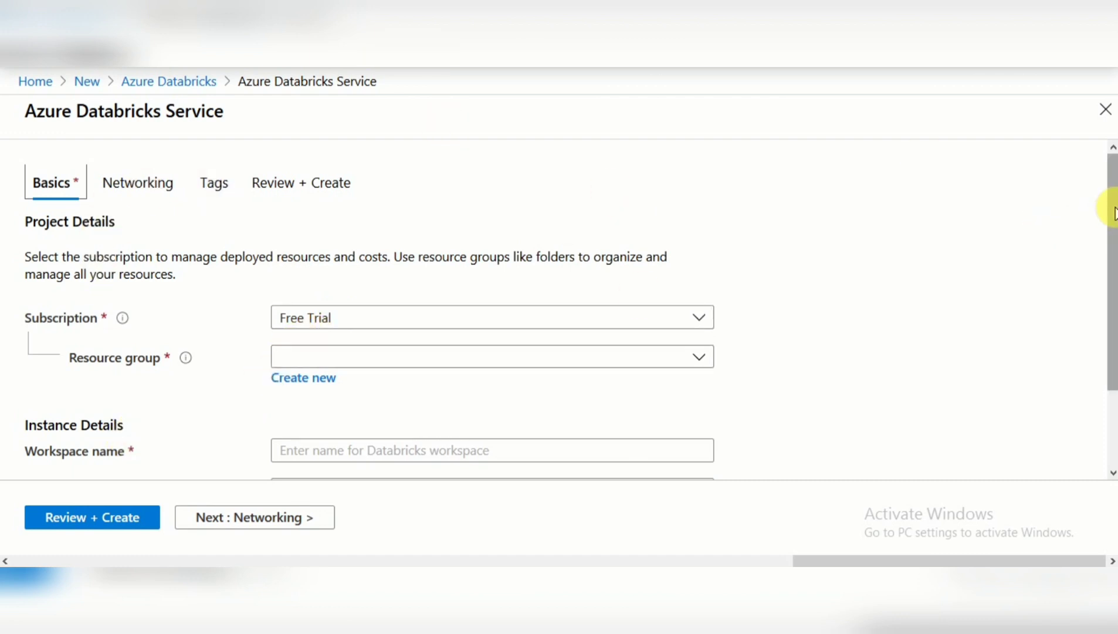
# Look over the pricing tier options and assign the Databricks workspace to the existing resource group myrg
pyautogui.moveTo(1114, 212); pyautogui.dragTo(1115, 283)
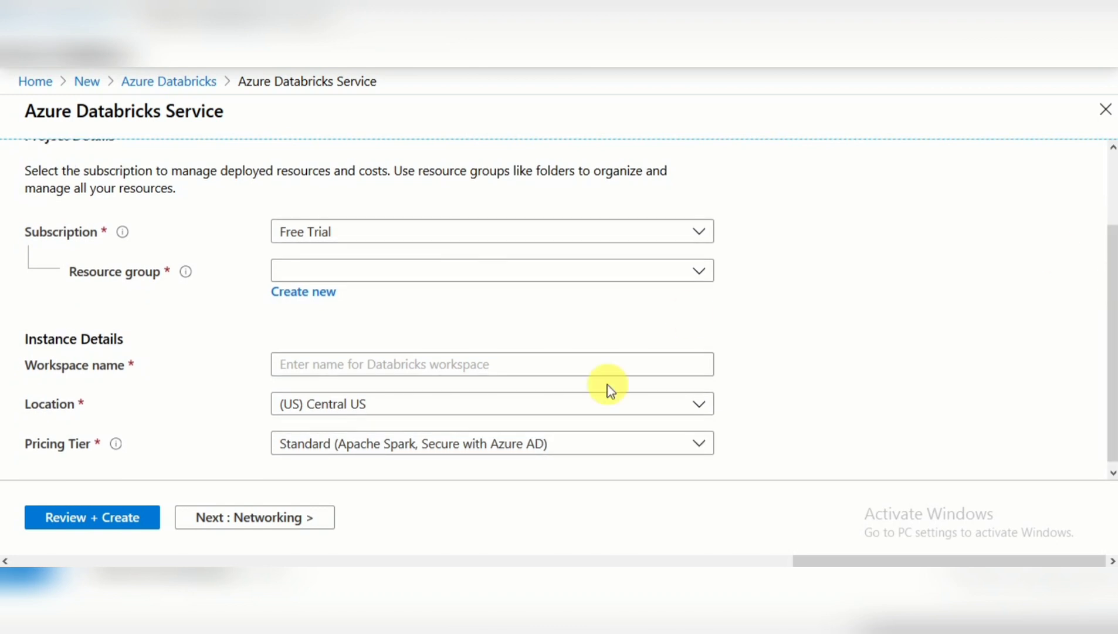
pyautogui.click(482, 453)
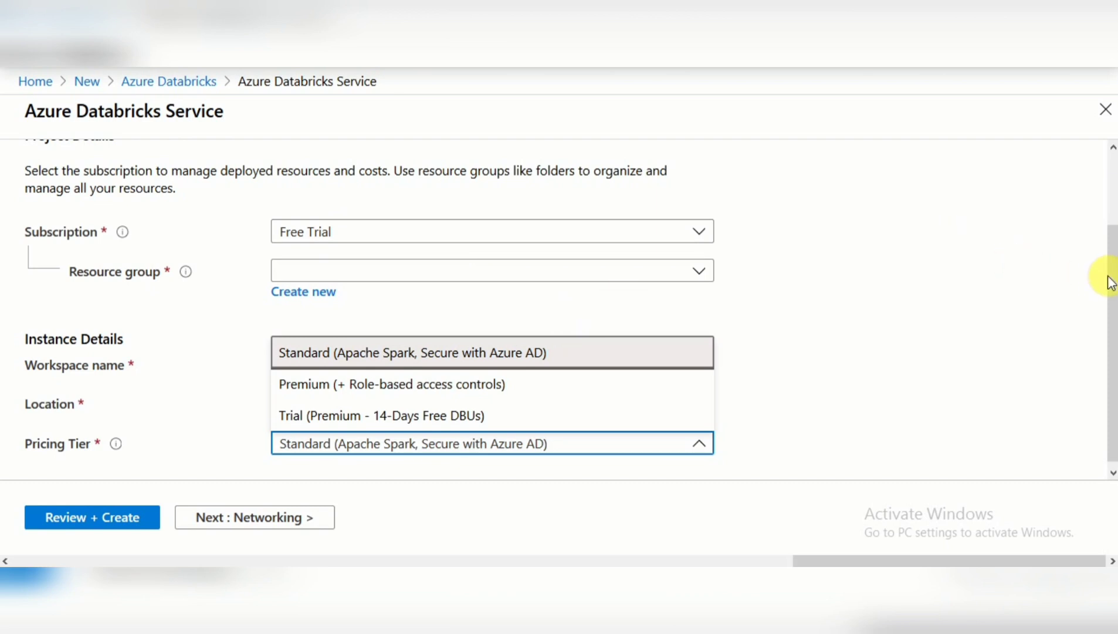
pyautogui.moveTo(1109, 275); pyautogui.dragTo(1112, 317)
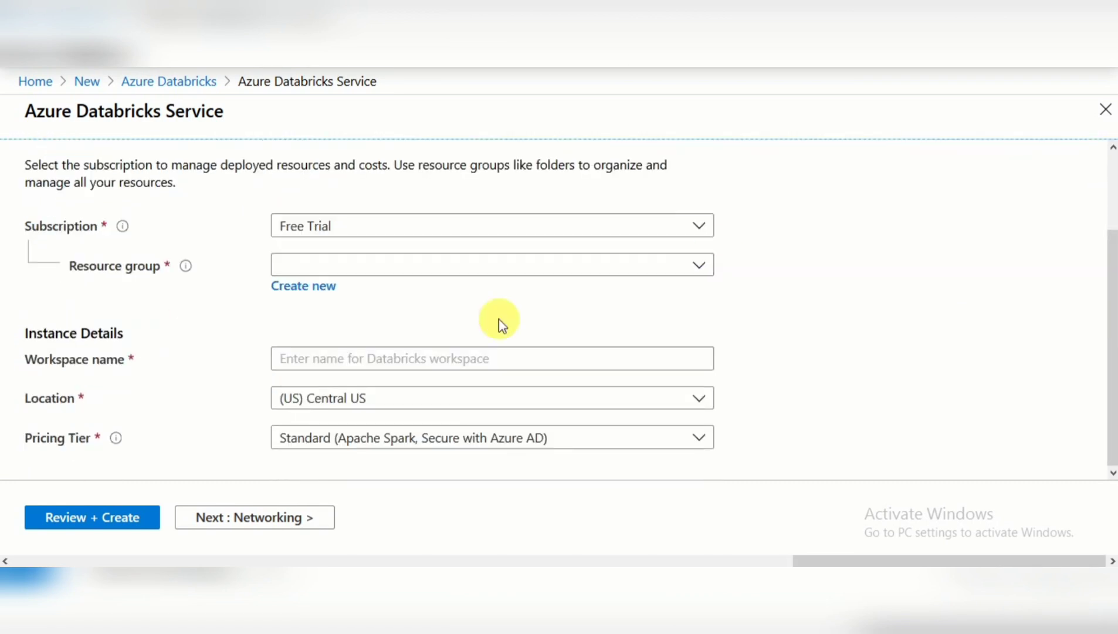
pyautogui.click(318, 266)
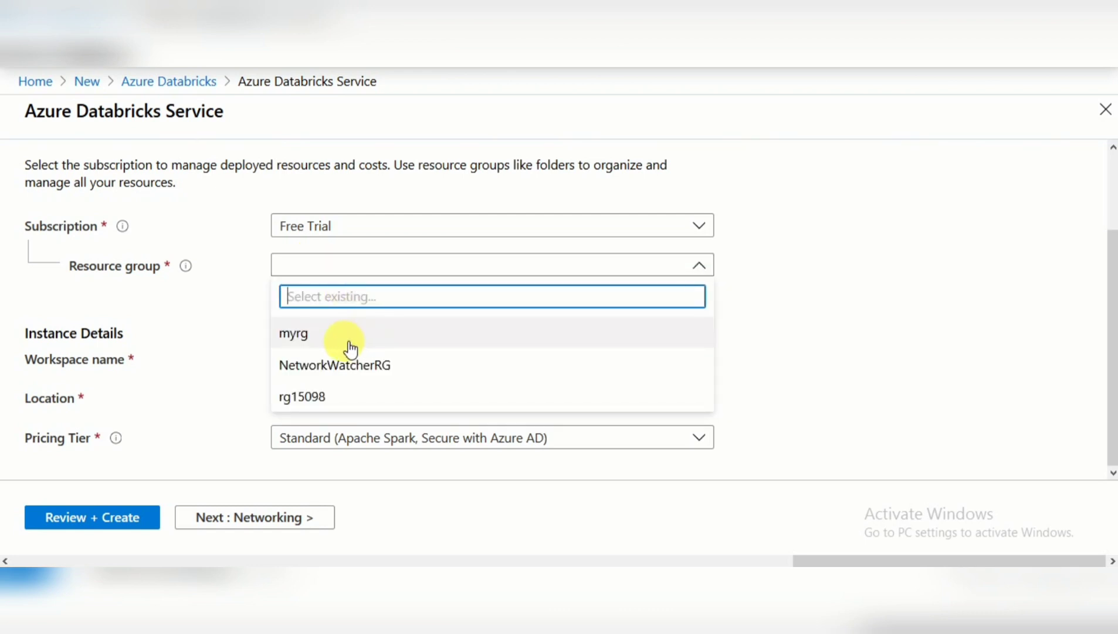
pyautogui.click(351, 346)
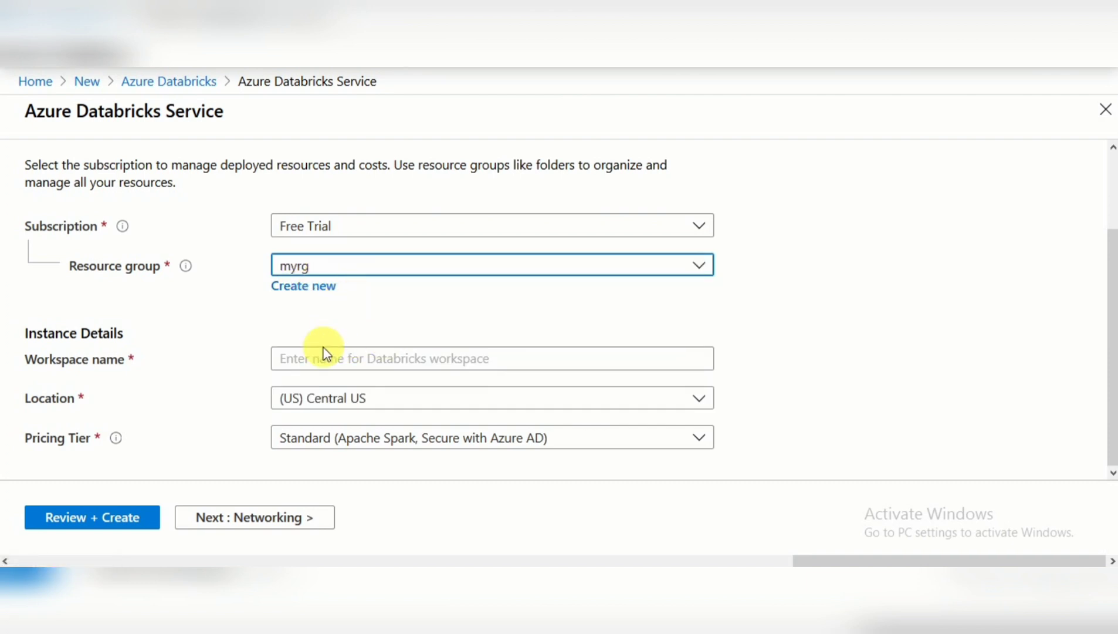
# Name the Databricks workspace mydatabricks
pyautogui.click(326, 363)
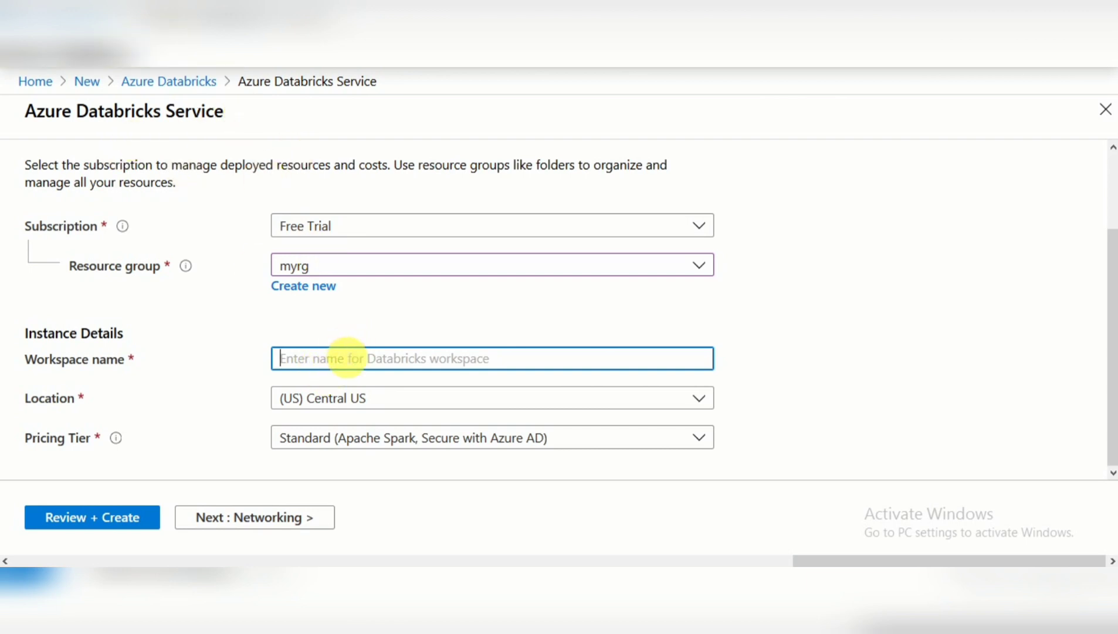
pyautogui.write('mya')
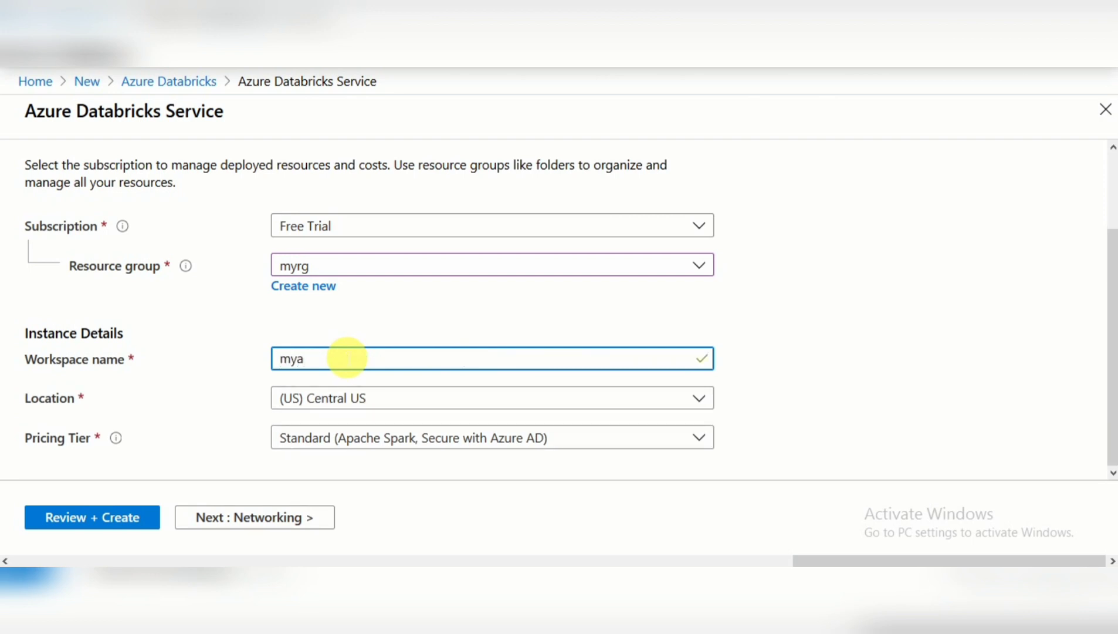
pyautogui.press('BackSpace')
pyautogui.write('dt')
pyautogui.press('BackSpace')
pyautogui.write('atabricks')
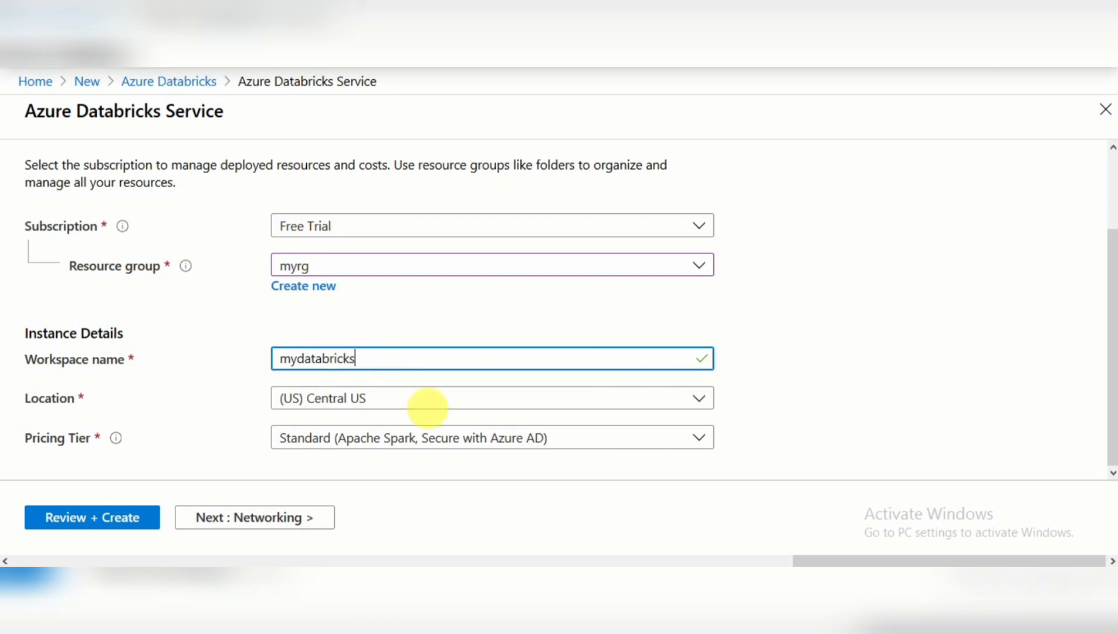
# Set the workspace location to (US) East US 2
pyautogui.click(1110, 276)
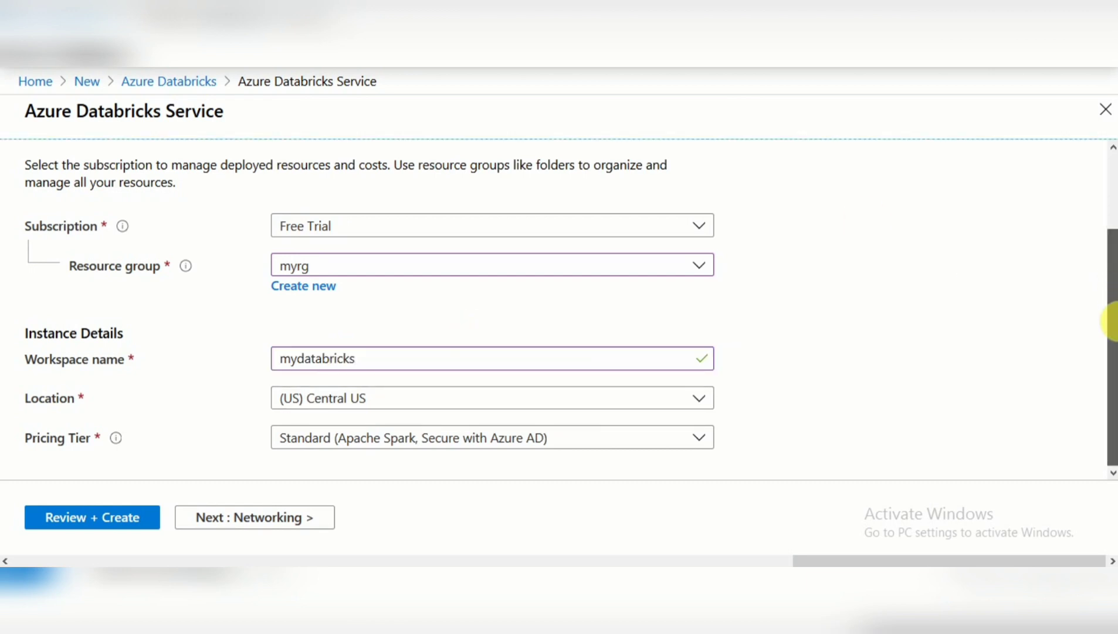
pyautogui.click(696, 405)
pyautogui.moveTo(705, 316)
pyautogui.mouseDown()
pyautogui.moveTo(704, 117)
pyautogui.moveTo(713, 324)
pyautogui.mouseUp()
pyautogui.click(321, 198)
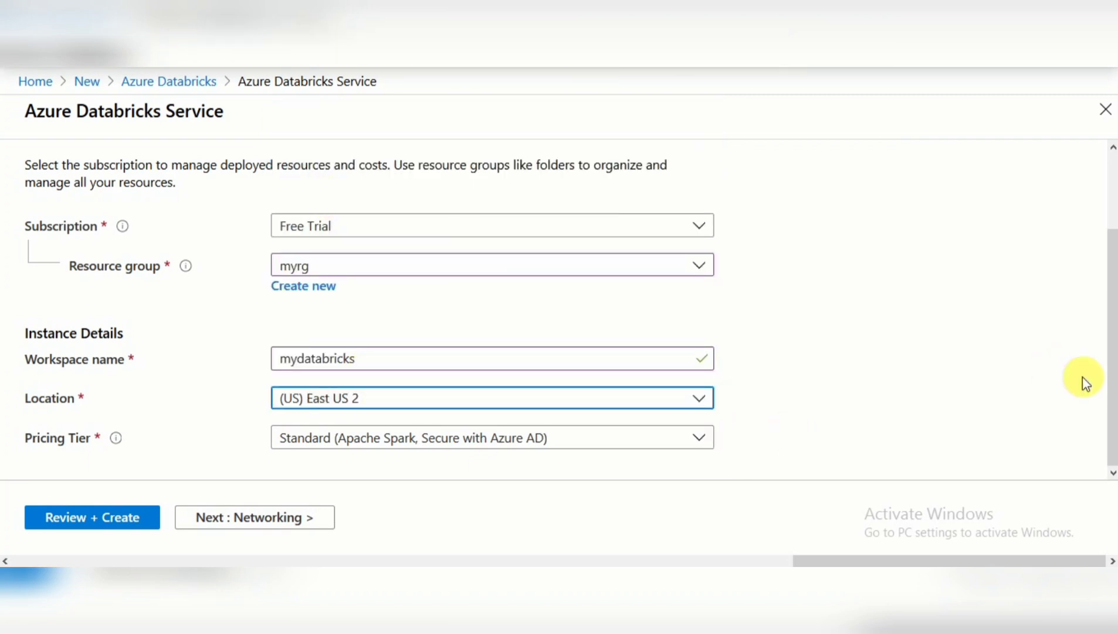
# Set the workspace pricing tier to Trial (Premium - 14-Days Free DBUs)
pyautogui.click(1110, 365)
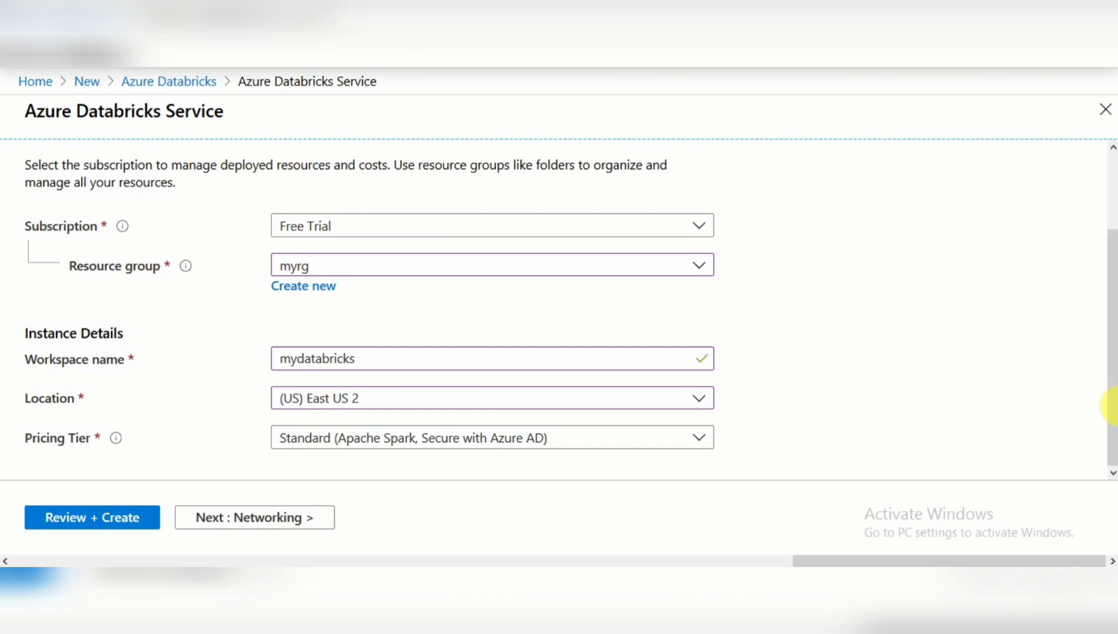
pyautogui.click(537, 443)
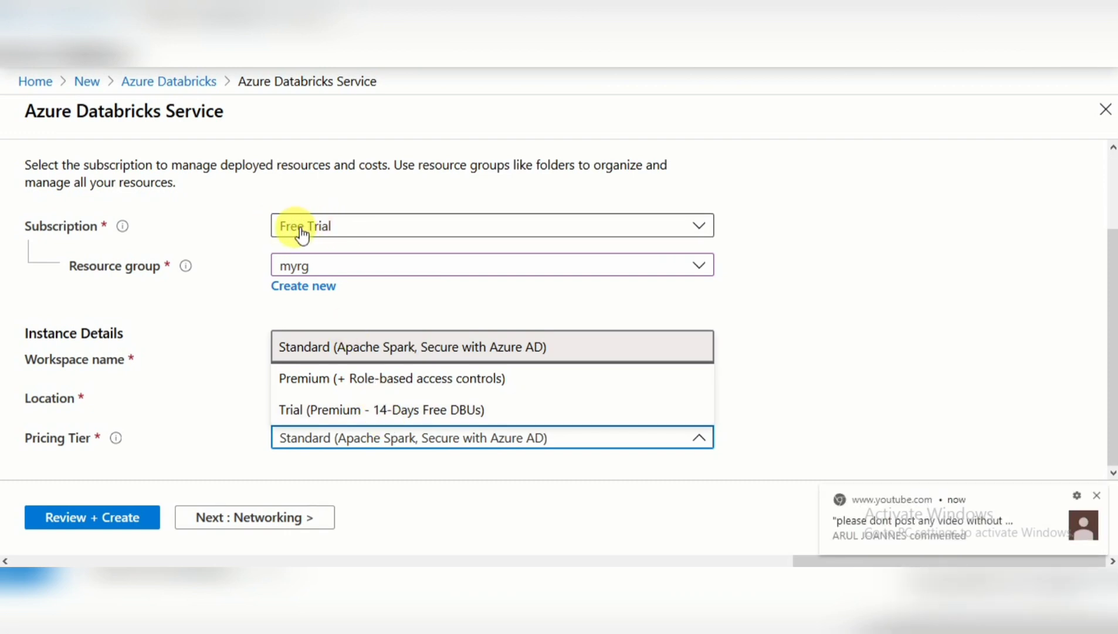
pyautogui.click(1098, 495)
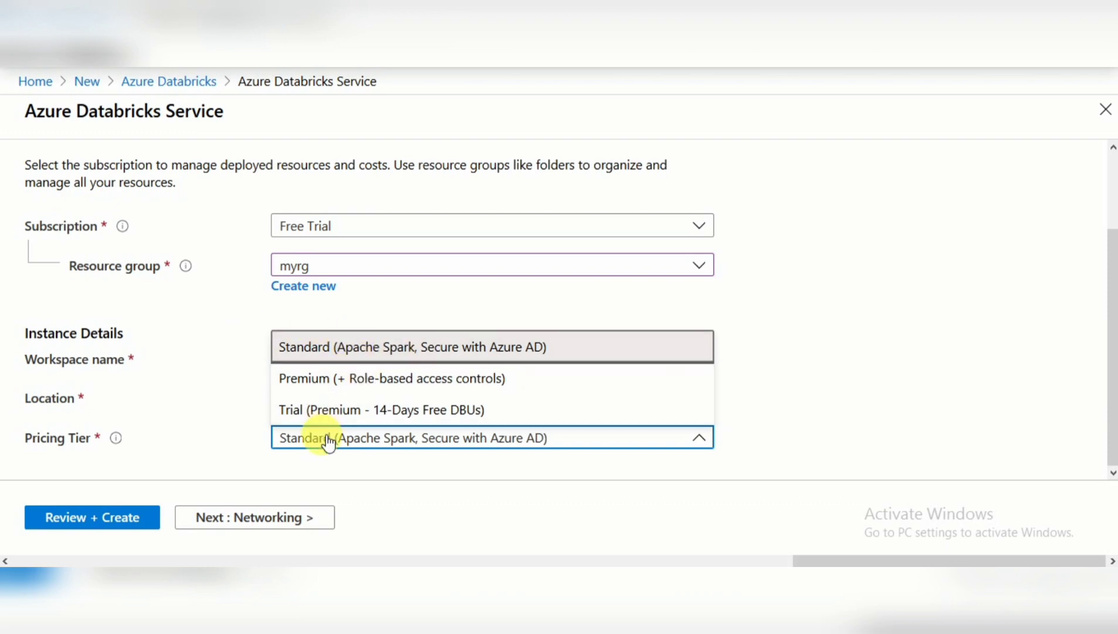
pyautogui.click(355, 410)
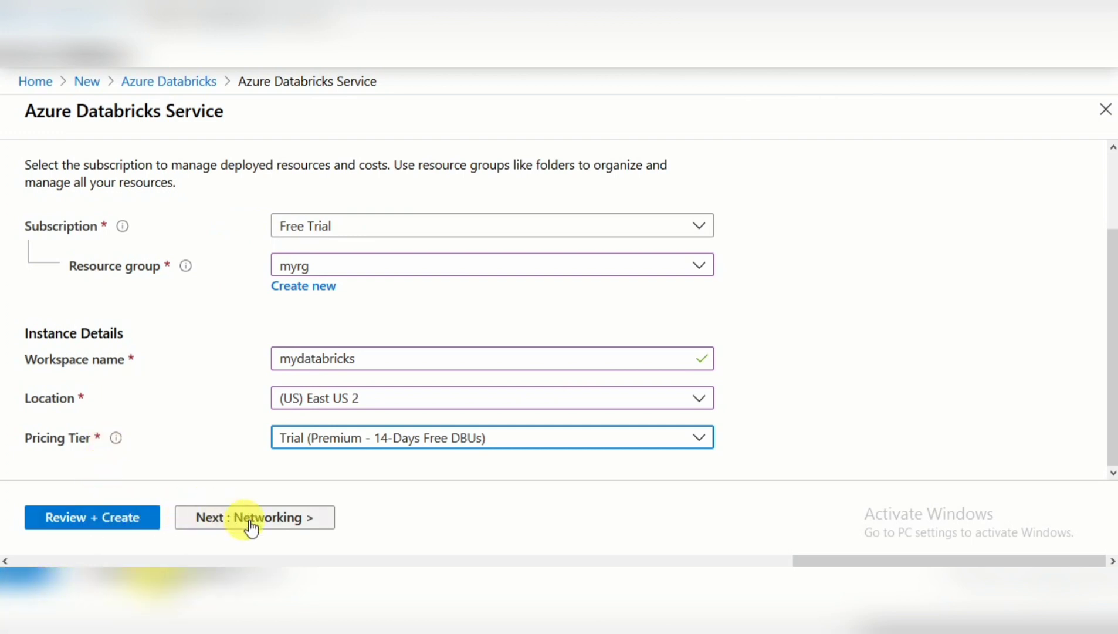
# Validate the workspace configuration, check its networking settings and create the Databricks service
pyautogui.click(133, 528)
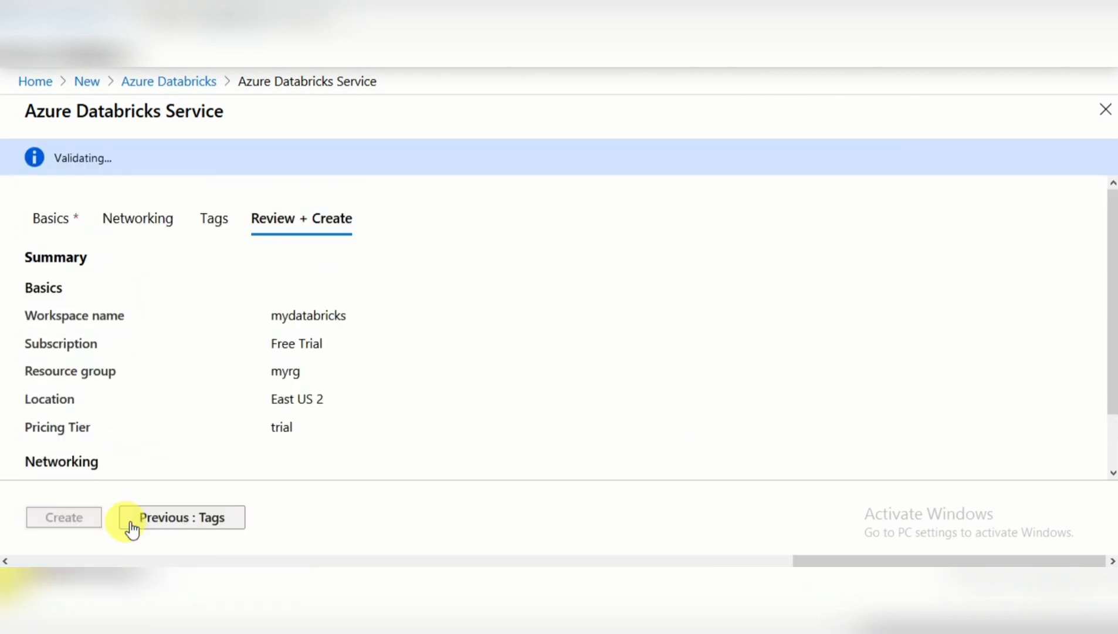
pyautogui.click(141, 223)
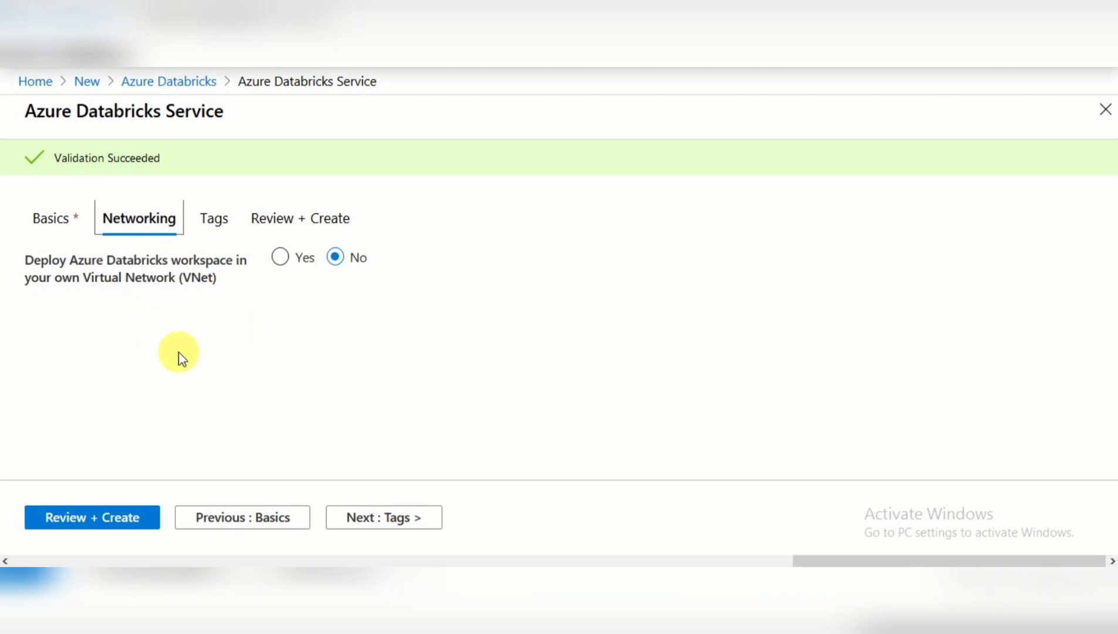
pyautogui.click(101, 523)
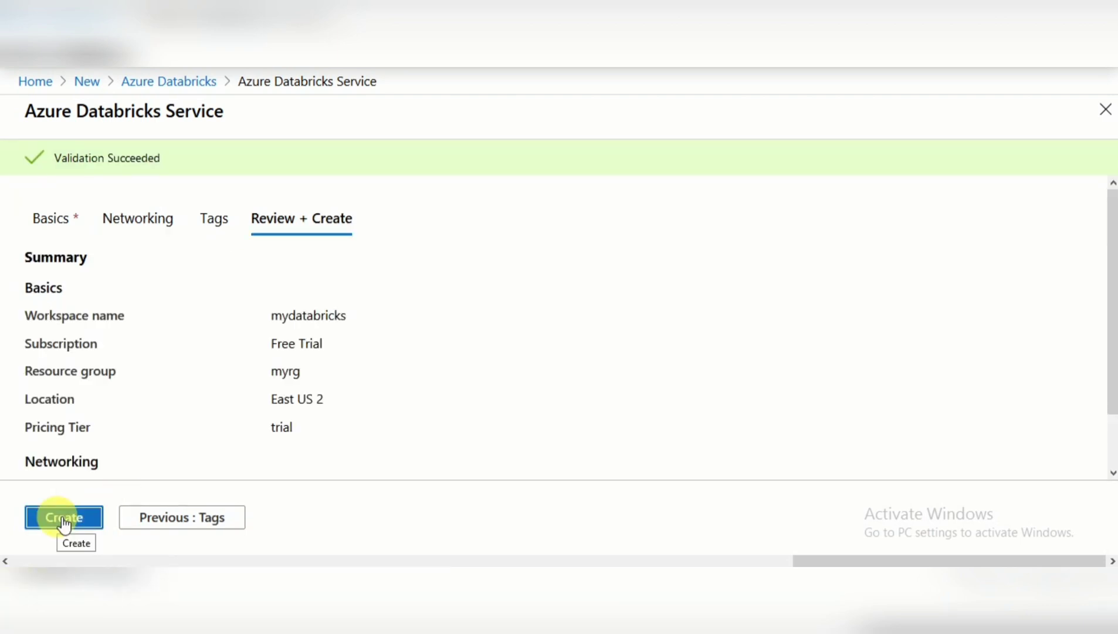
pyautogui.click(65, 519)
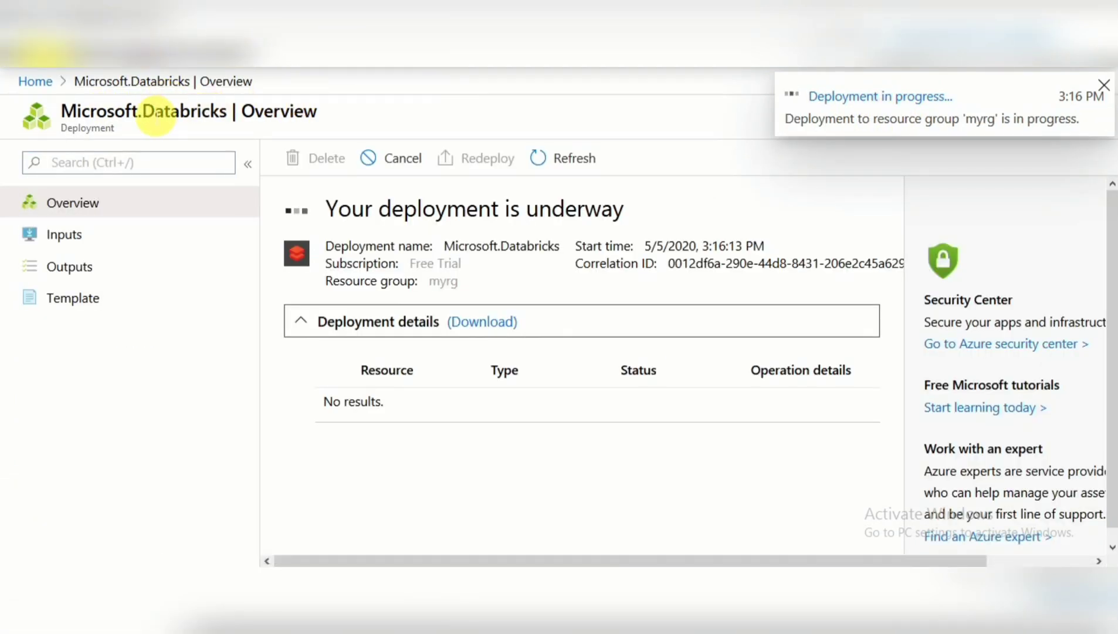
# Show all resources from the portal home page and refresh the list to check for the new Databricks workspace
pyautogui.click(32, 81)
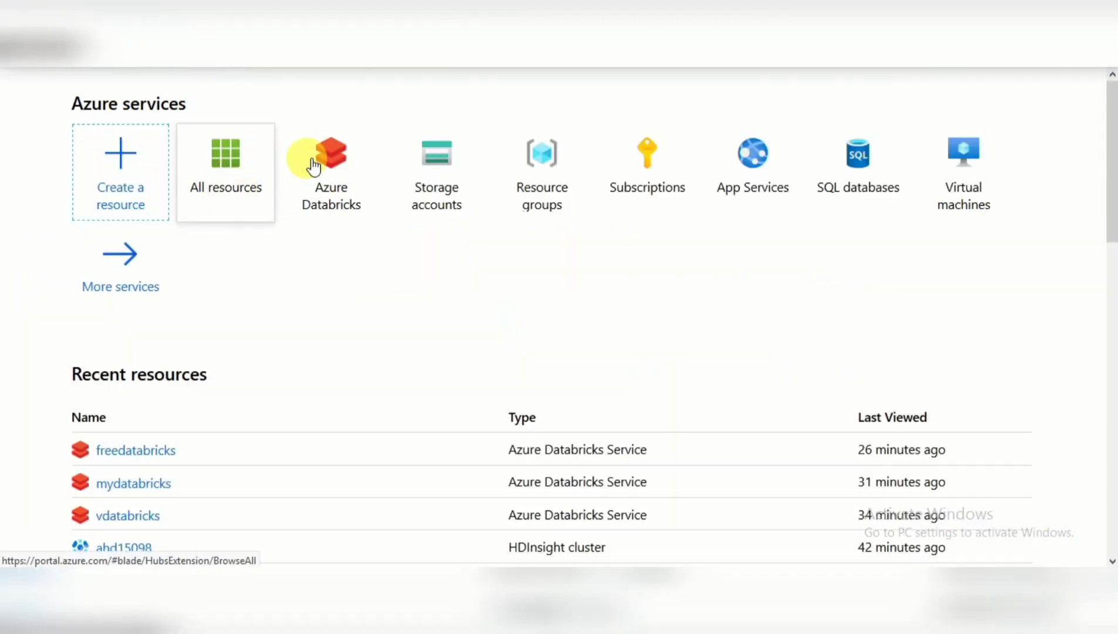
pyautogui.click(216, 176)
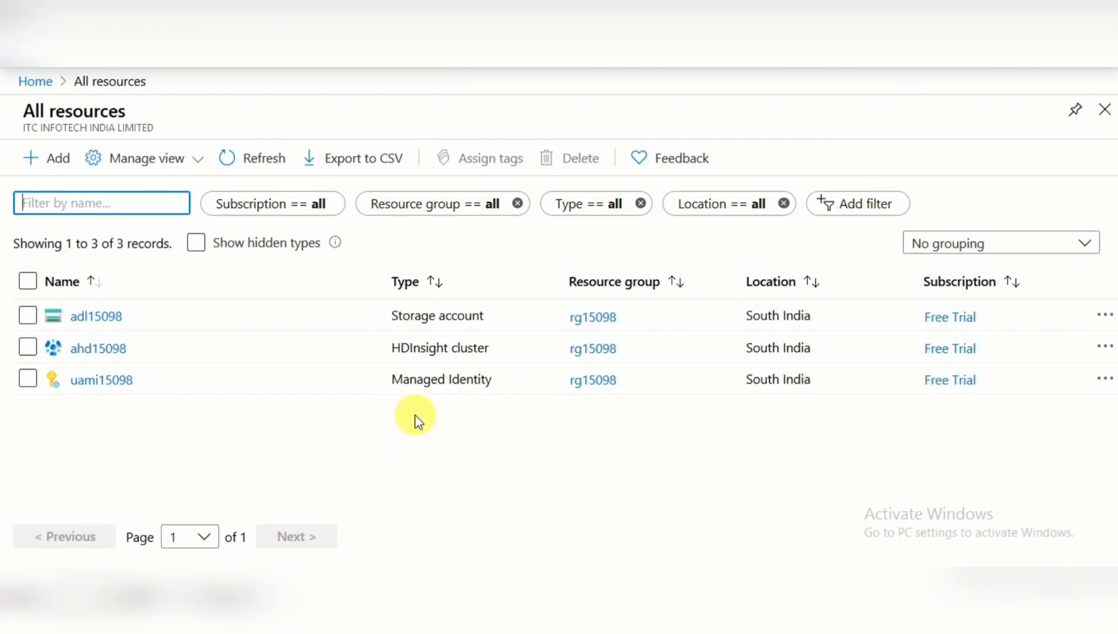
pyautogui.click(266, 166)
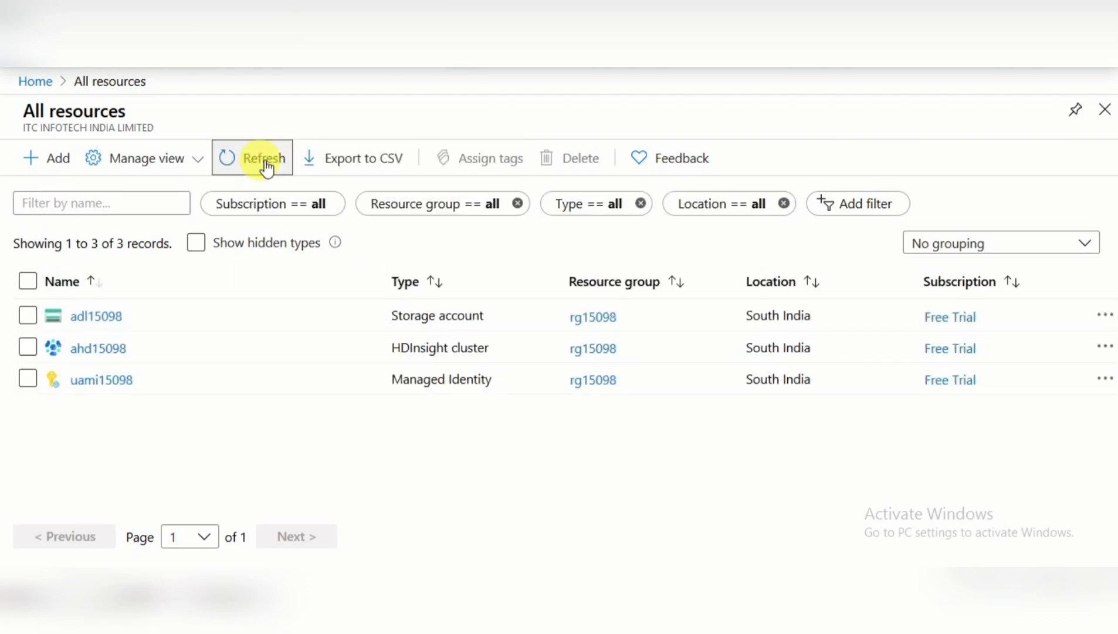
pyautogui.click(265, 166)
pyautogui.click(260, 161)
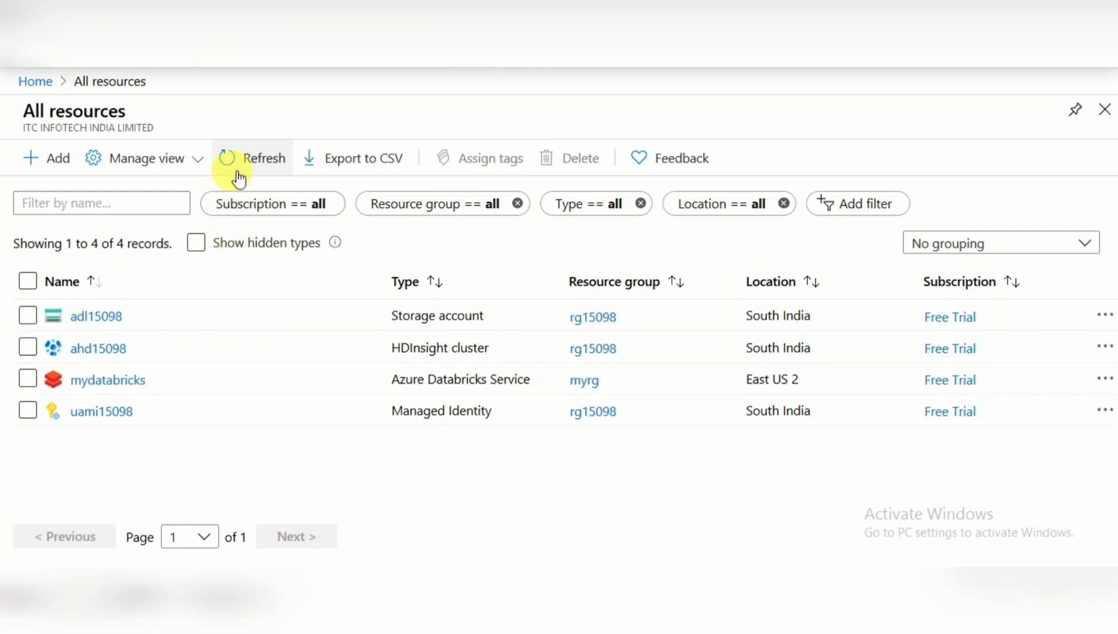
pyautogui.click(244, 171)
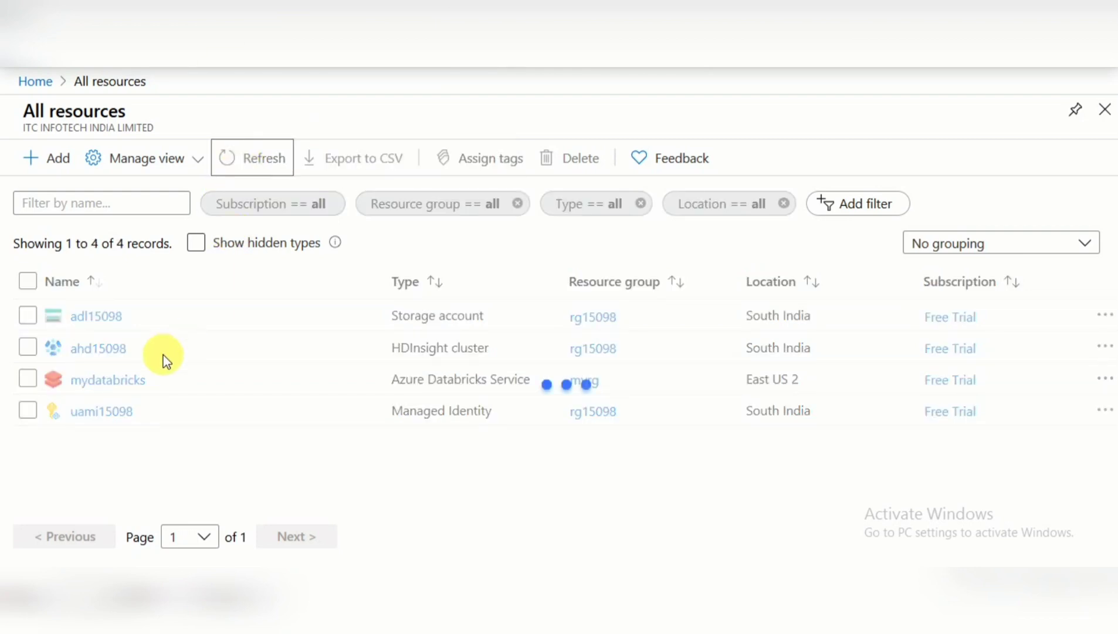
# Check the overview of the mydatabricks workspace, then return to all resources and refresh the list
pyautogui.click(116, 381)
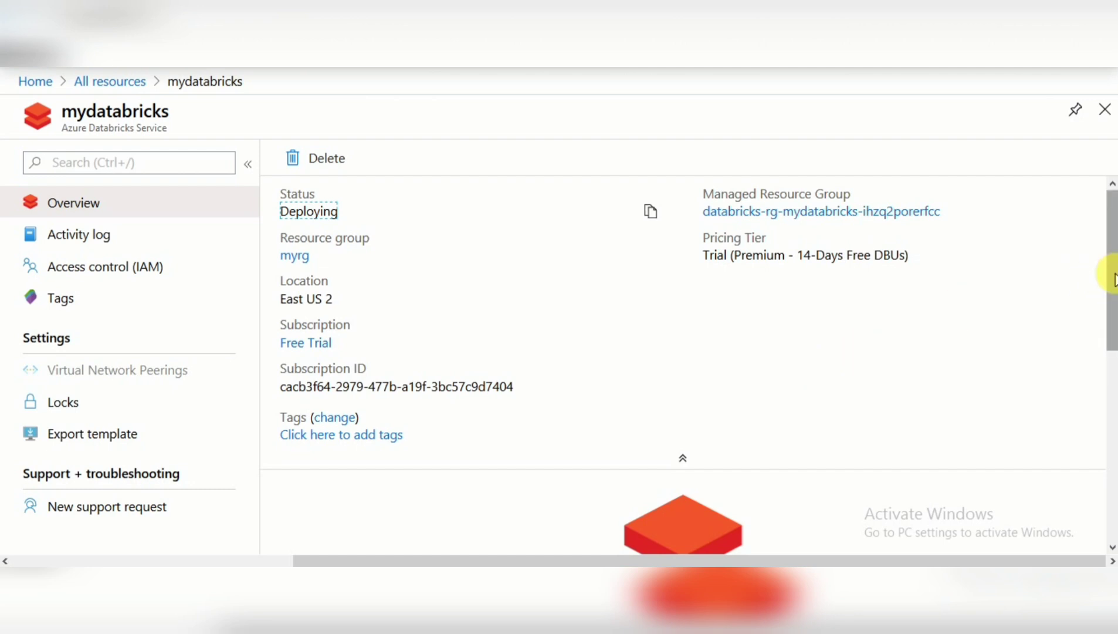
pyautogui.moveTo(1112, 278); pyautogui.dragTo(1110, 392)
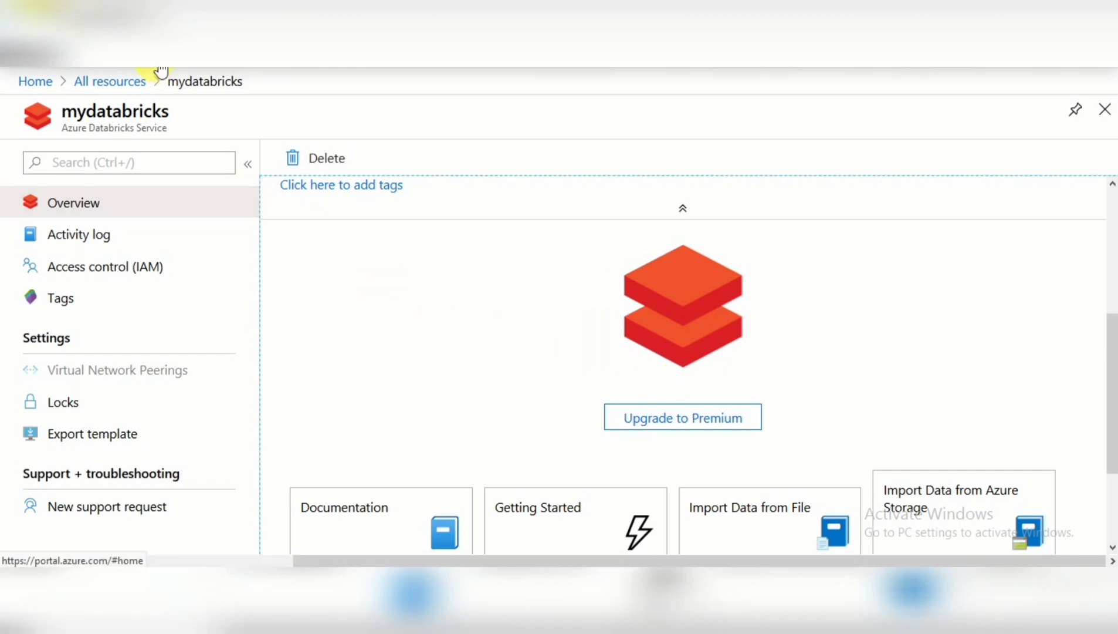
pyautogui.click(143, 87)
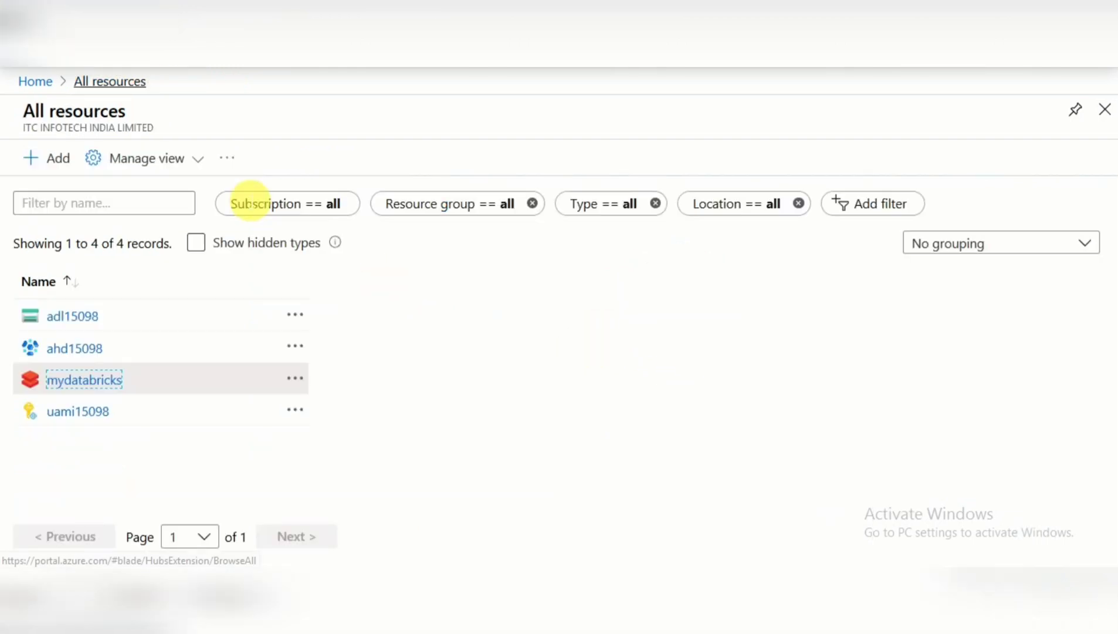
pyautogui.click(264, 158)
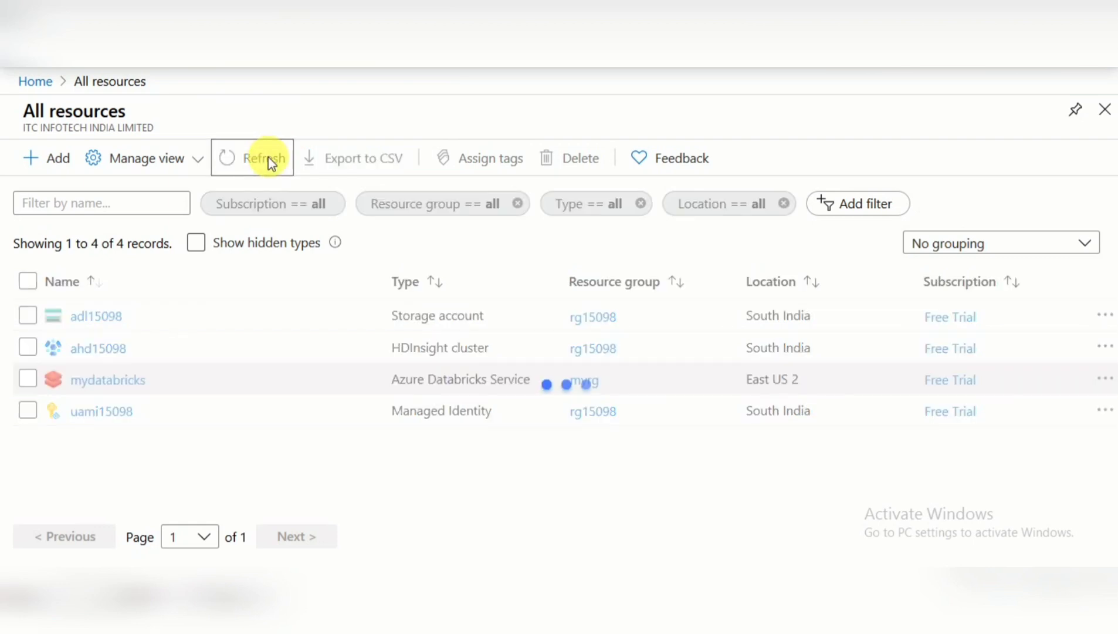
# Refresh the all-resources list repeatedly and check it for the resources deployed with the Databricks workspace
pyautogui.click(268, 156)
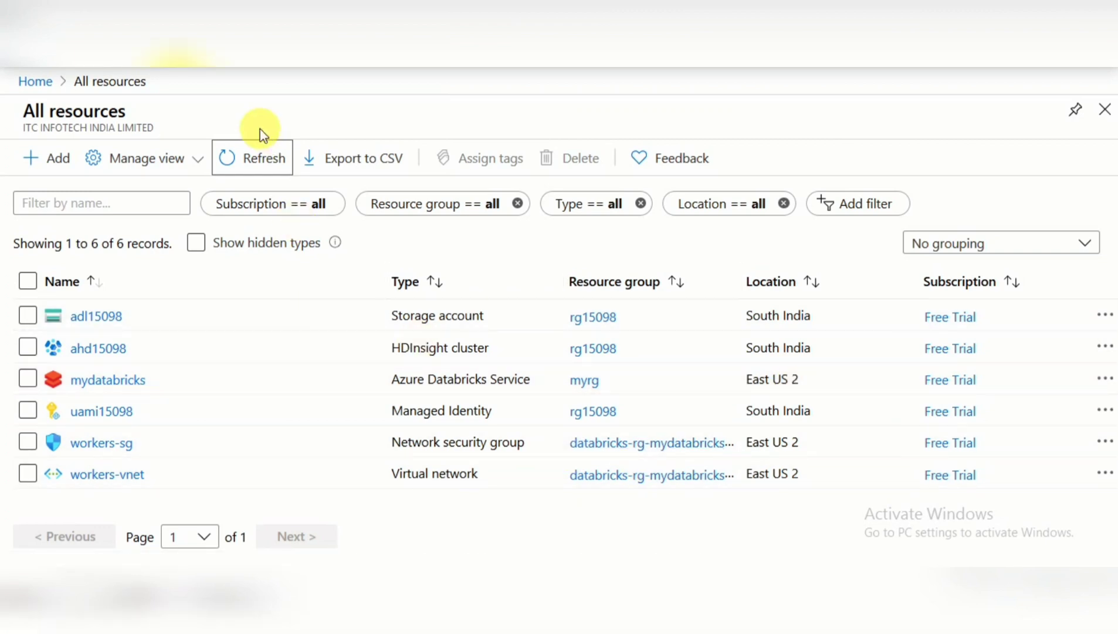
pyautogui.click(251, 157)
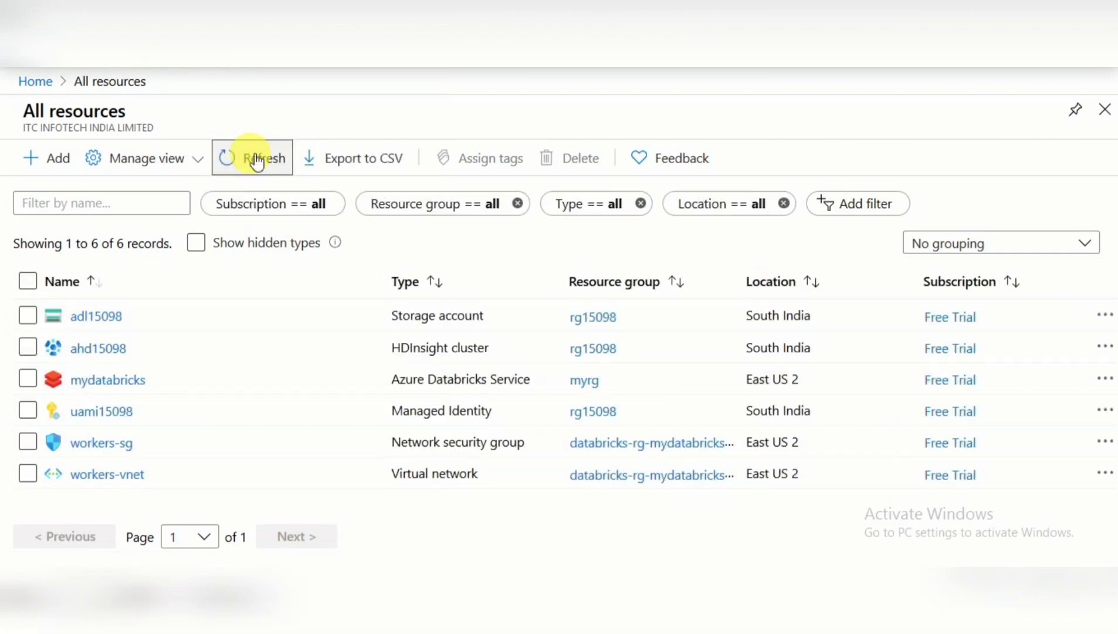
pyautogui.click(255, 160)
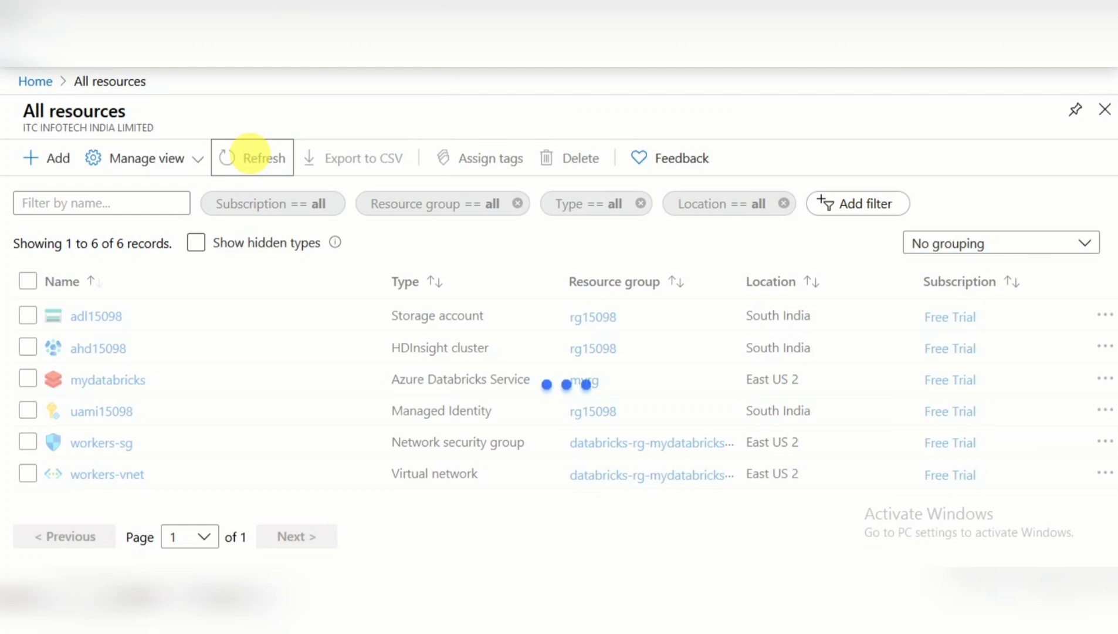
pyautogui.click(257, 161)
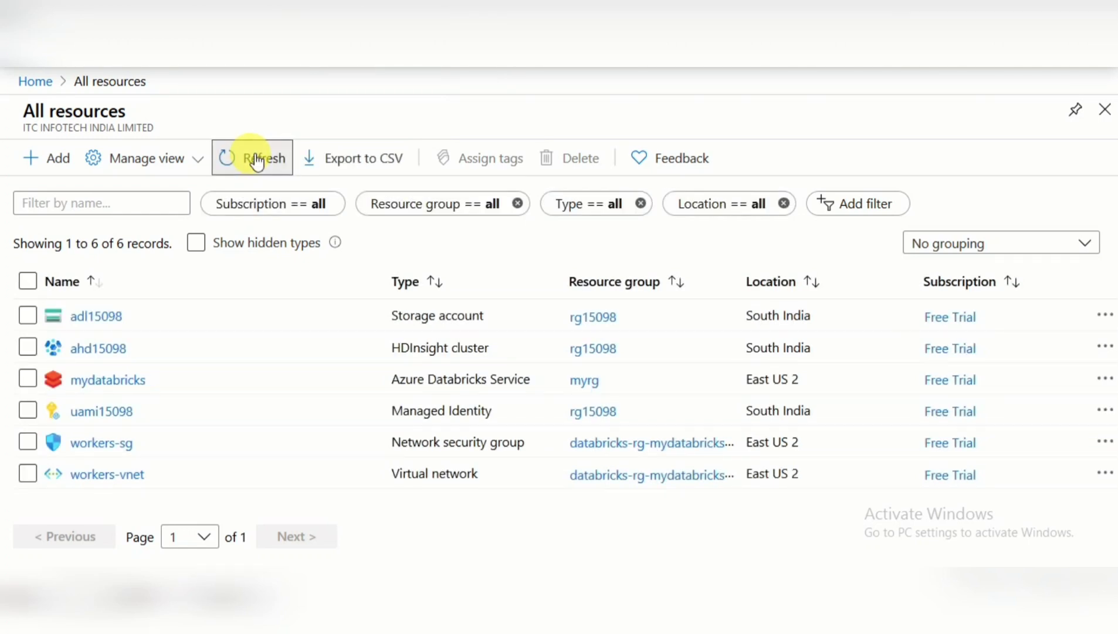
pyautogui.click(257, 160)
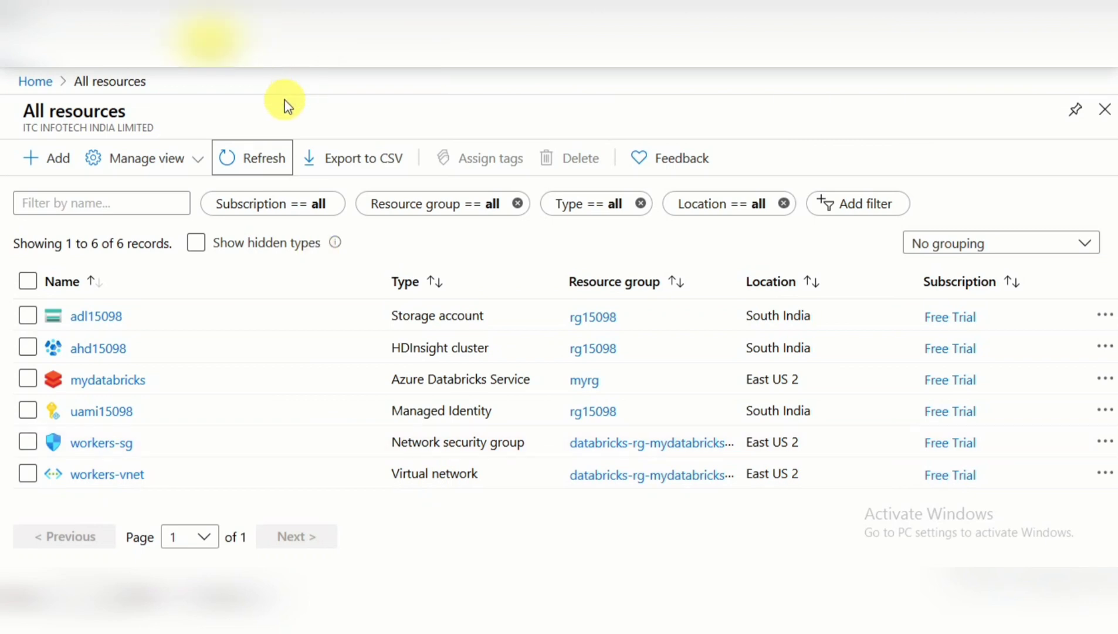
pyautogui.click(256, 169)
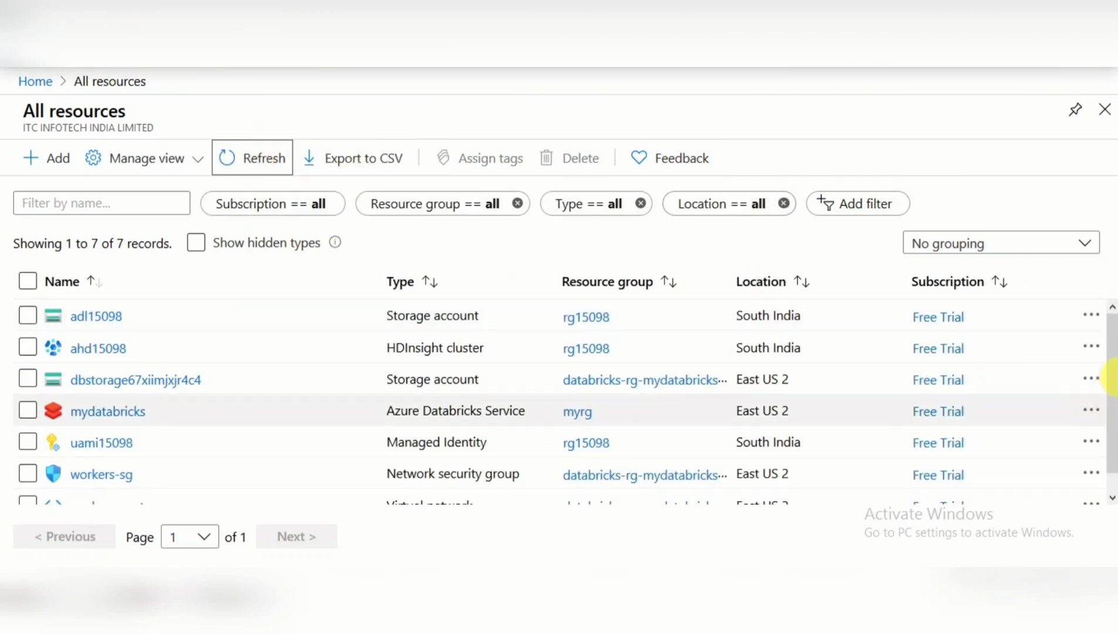
pyautogui.moveTo(1113, 377); pyautogui.dragTo(1114, 477)
pyautogui.scroll(1, 1108, 371)
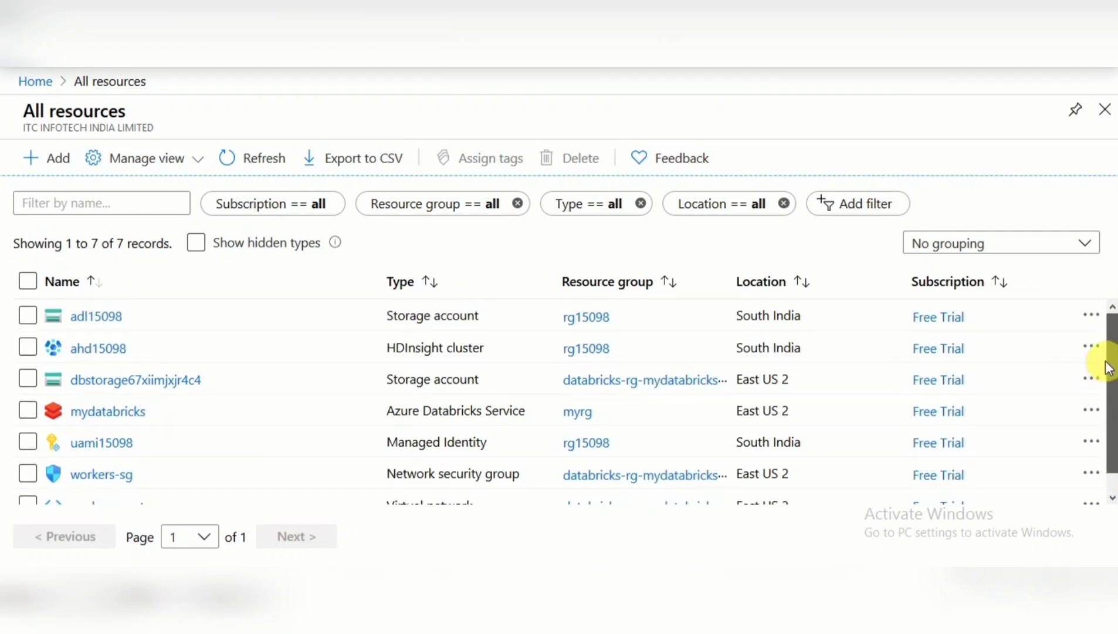
pyautogui.moveTo(1108, 368); pyautogui.dragTo(1112, 457)
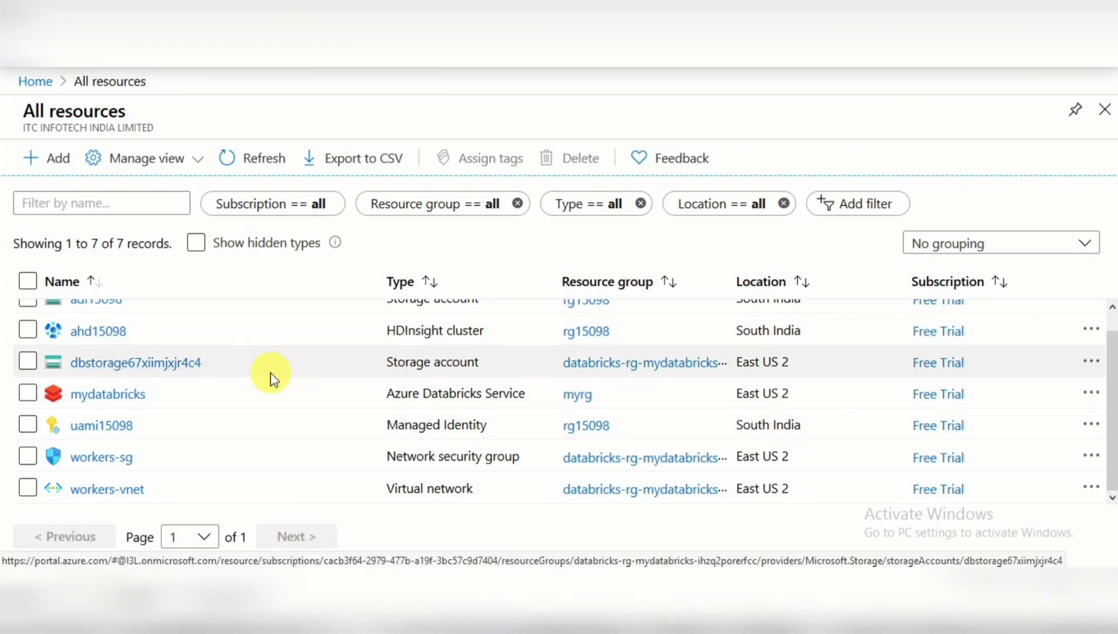
# Open the dbstorage67xiimjxjr4c4 storage account, dismiss the deployment notification and show the account's containers
pyautogui.click(184, 360)
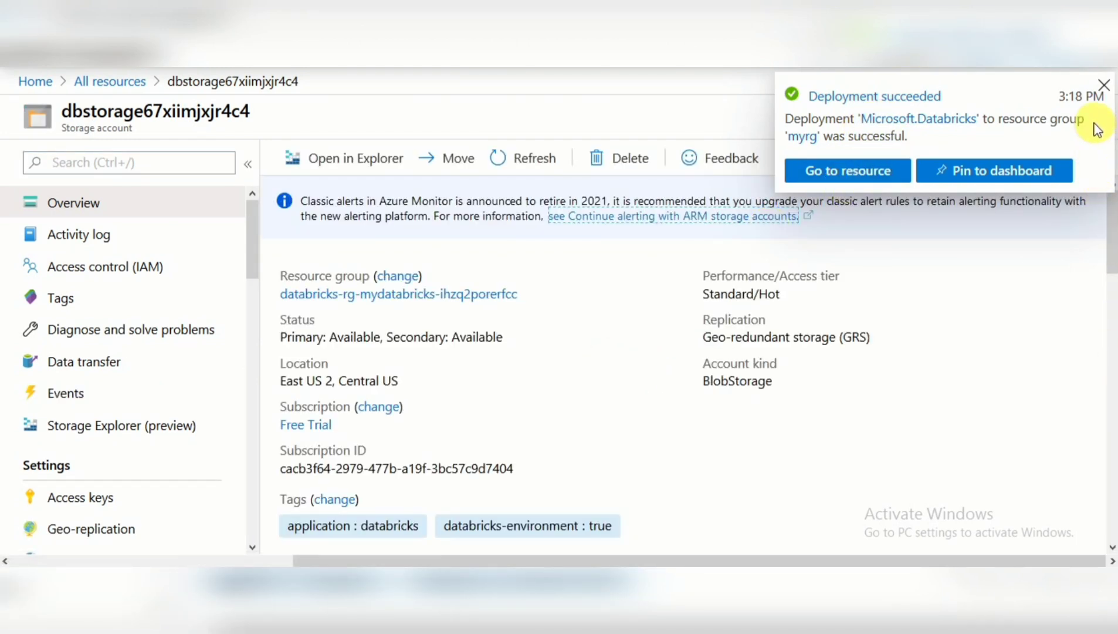
pyautogui.click(1105, 86)
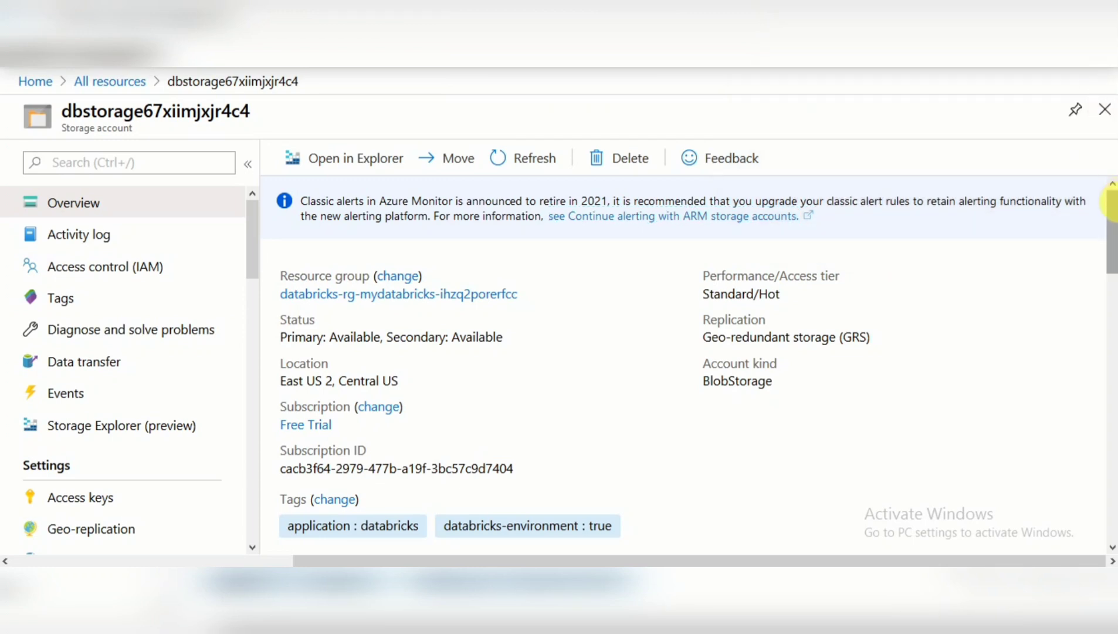
pyautogui.moveTo(1115, 217); pyautogui.dragTo(1114, 325)
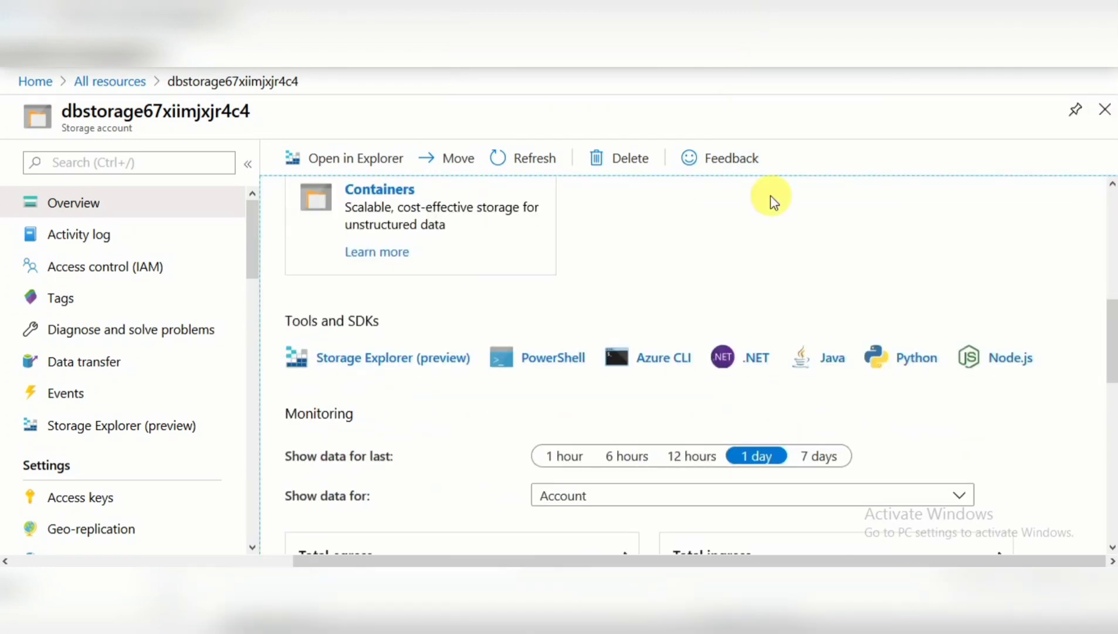
pyautogui.click(405, 191)
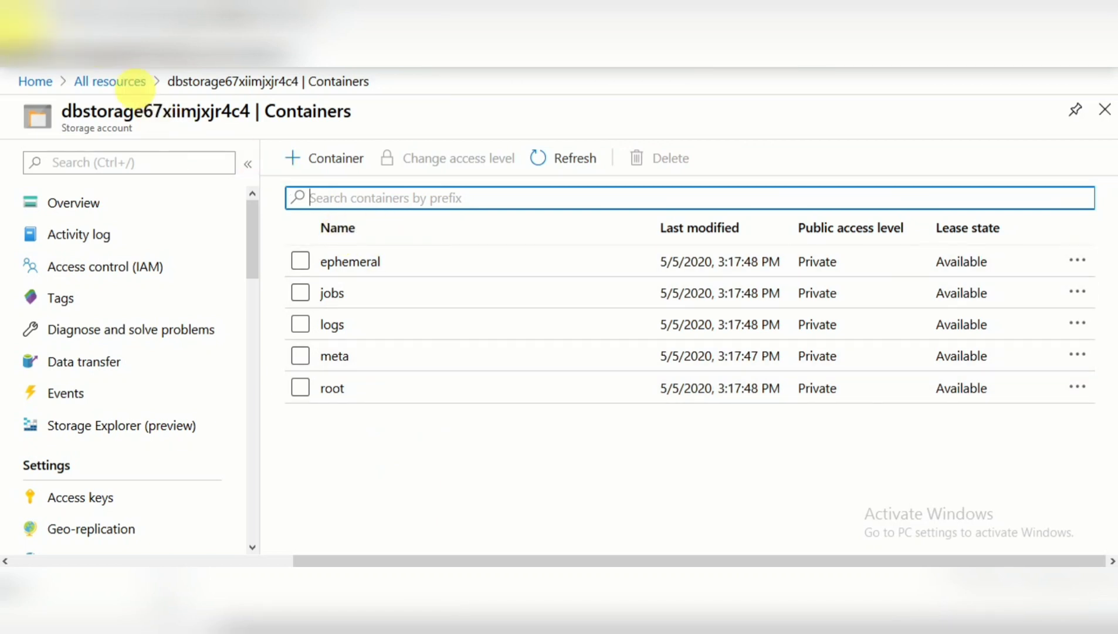
# Check the contents of the logs and jobs containers, then return to the all-resources list
pyautogui.click(347, 336)
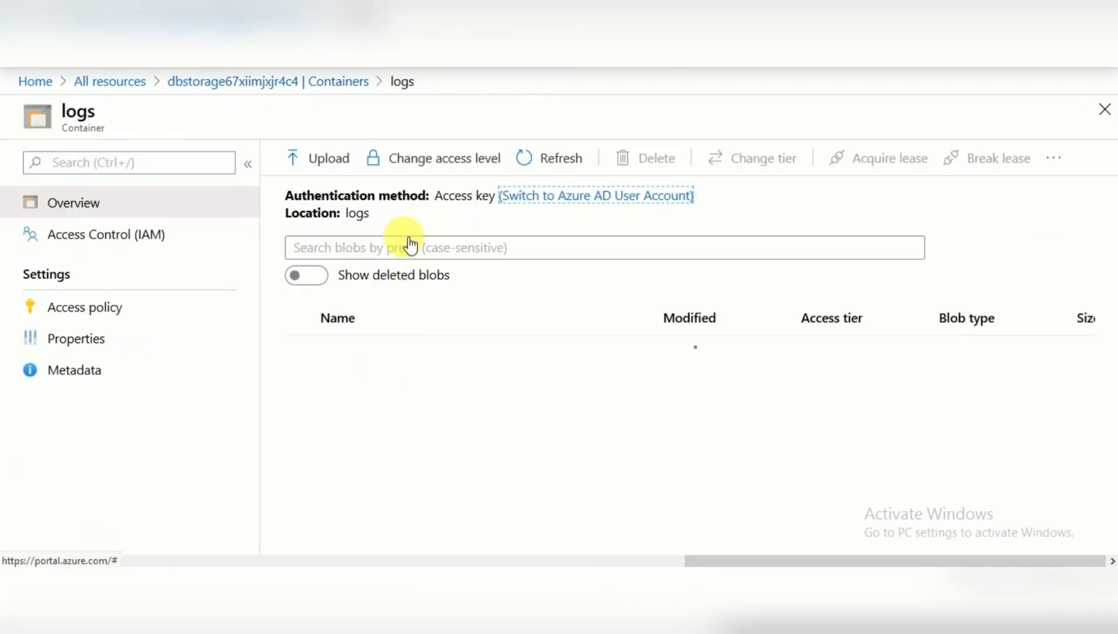
pyautogui.click(338, 82)
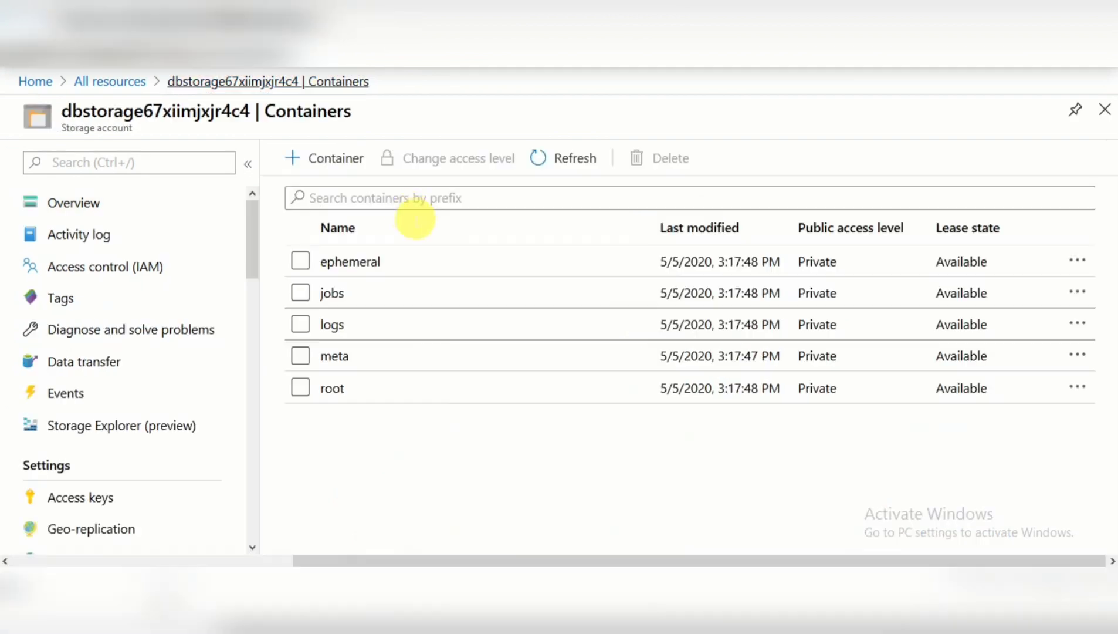
pyautogui.click(364, 291)
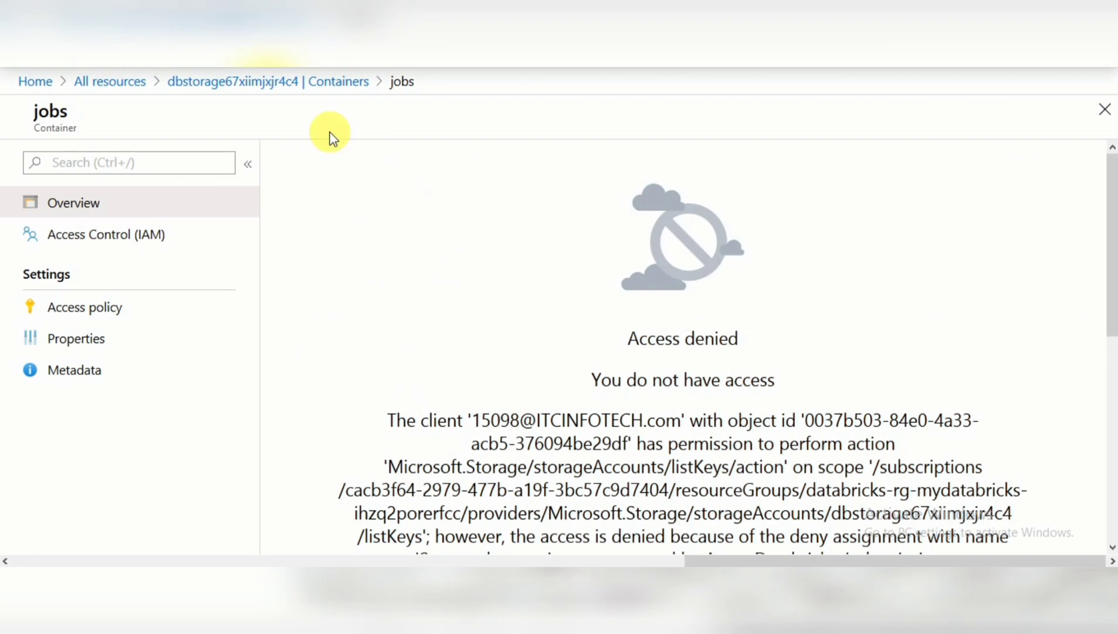
pyautogui.click(296, 82)
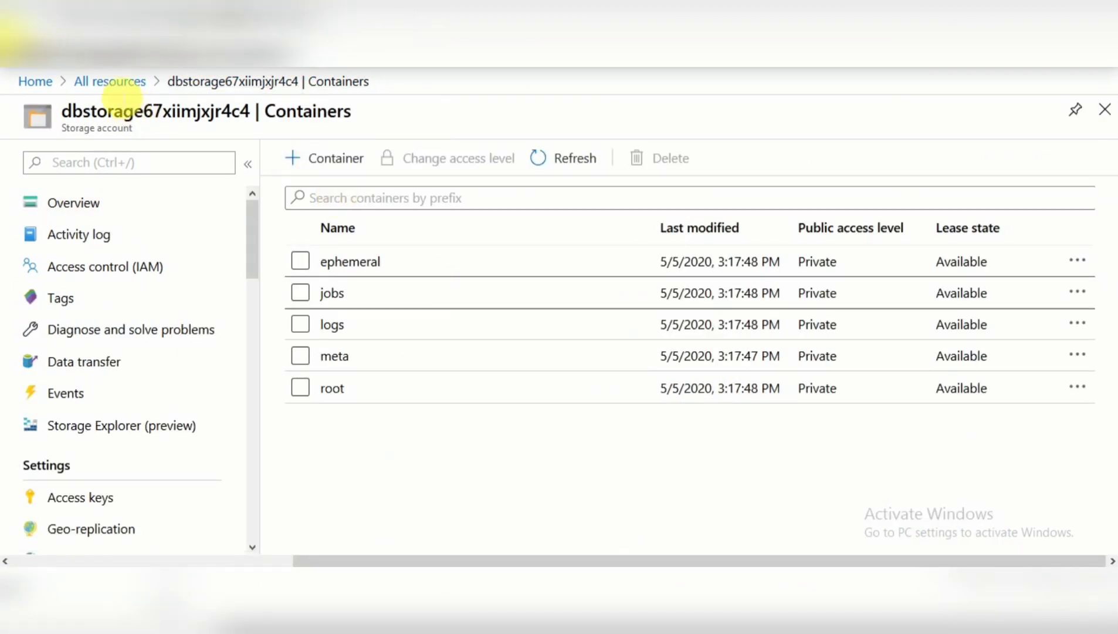
pyautogui.click(114, 83)
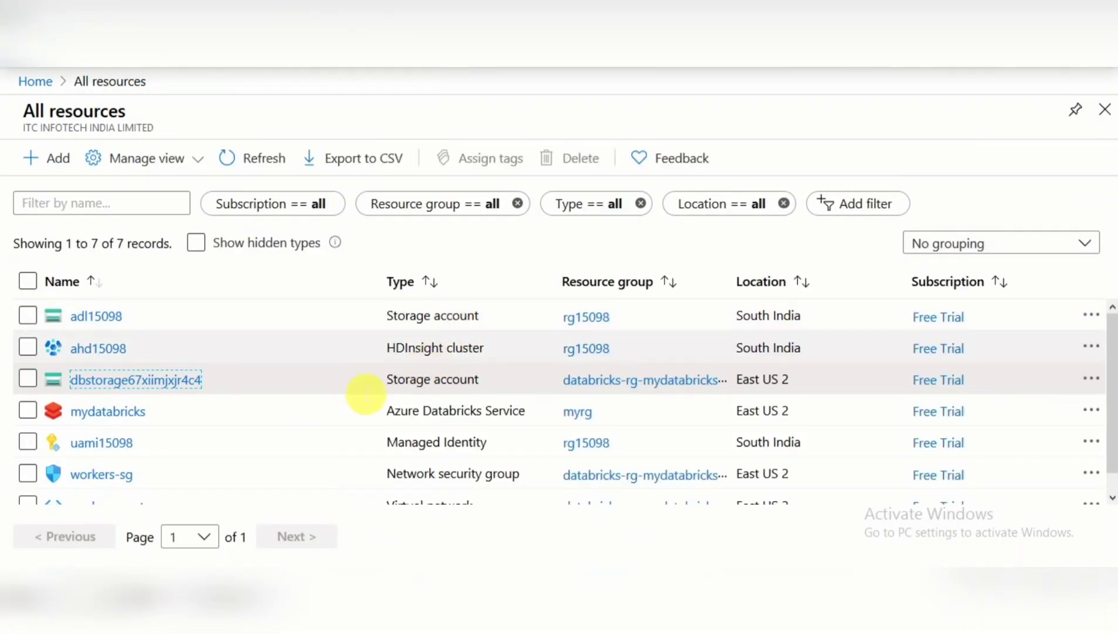
# Refresh the resource list, open the mydatabricks service and launch its workspace
pyautogui.click(274, 159)
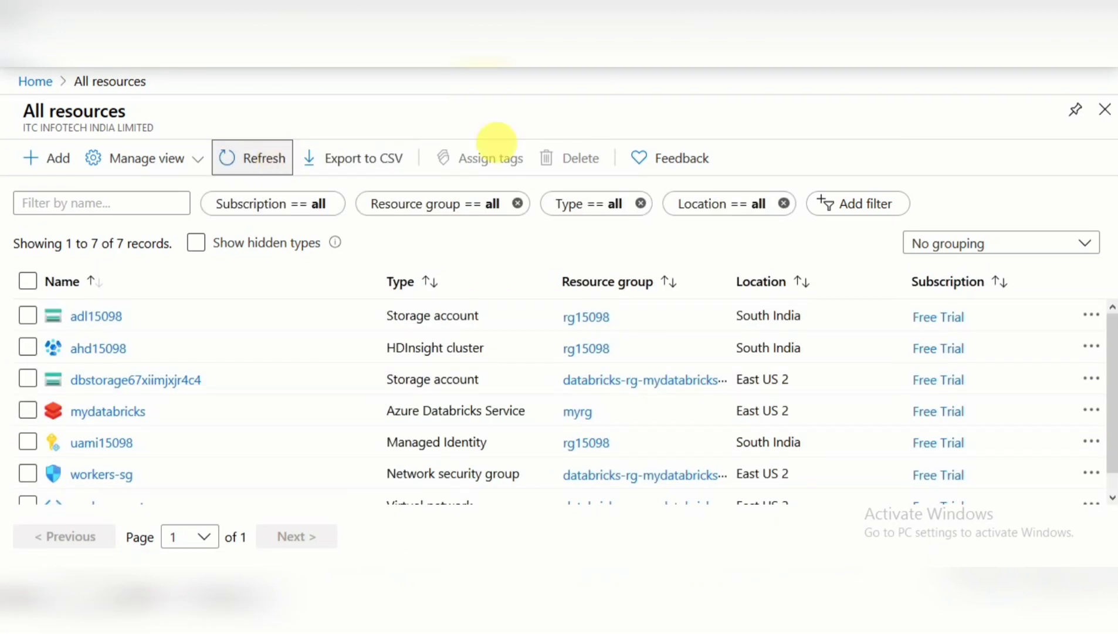
pyautogui.moveTo(1112, 357); pyautogui.dragTo(1111, 420)
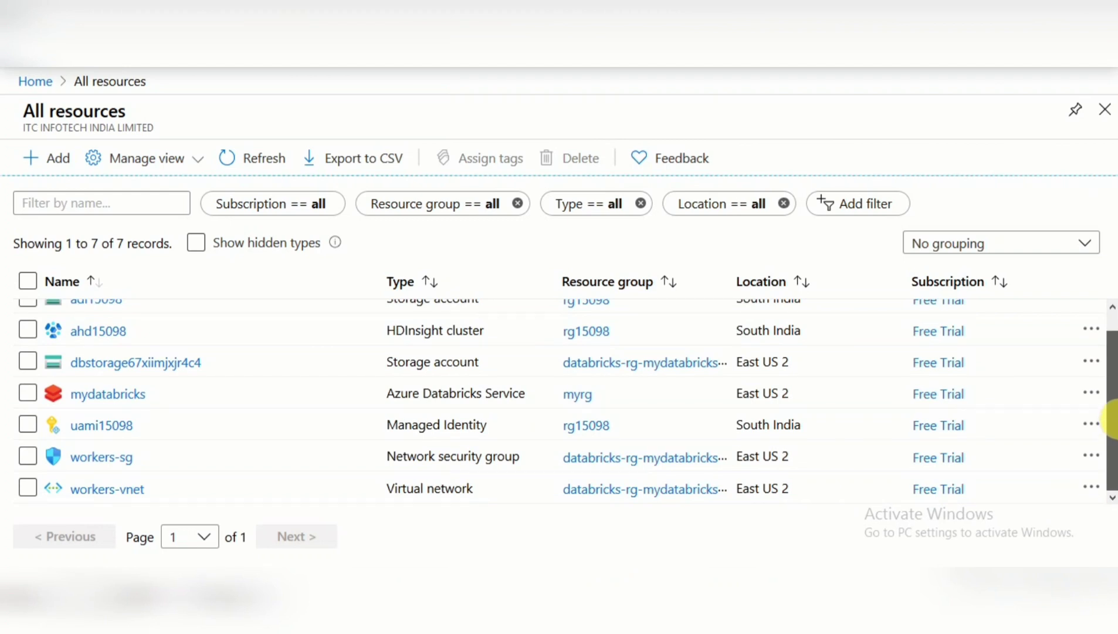
pyautogui.moveTo(1112, 396); pyautogui.dragTo(1111, 426)
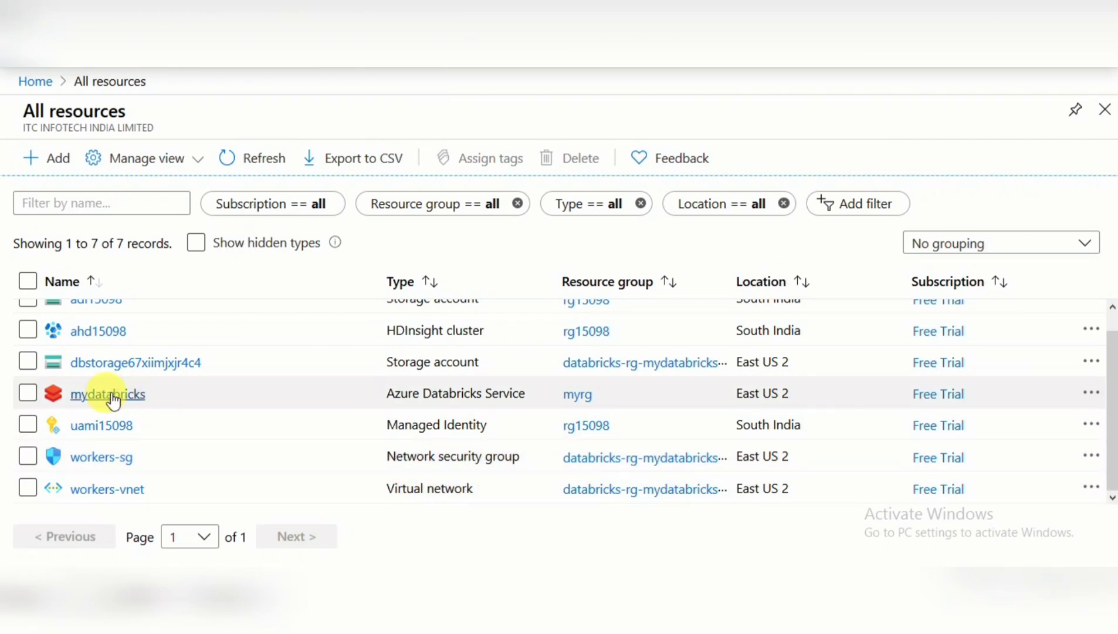
pyautogui.click(119, 396)
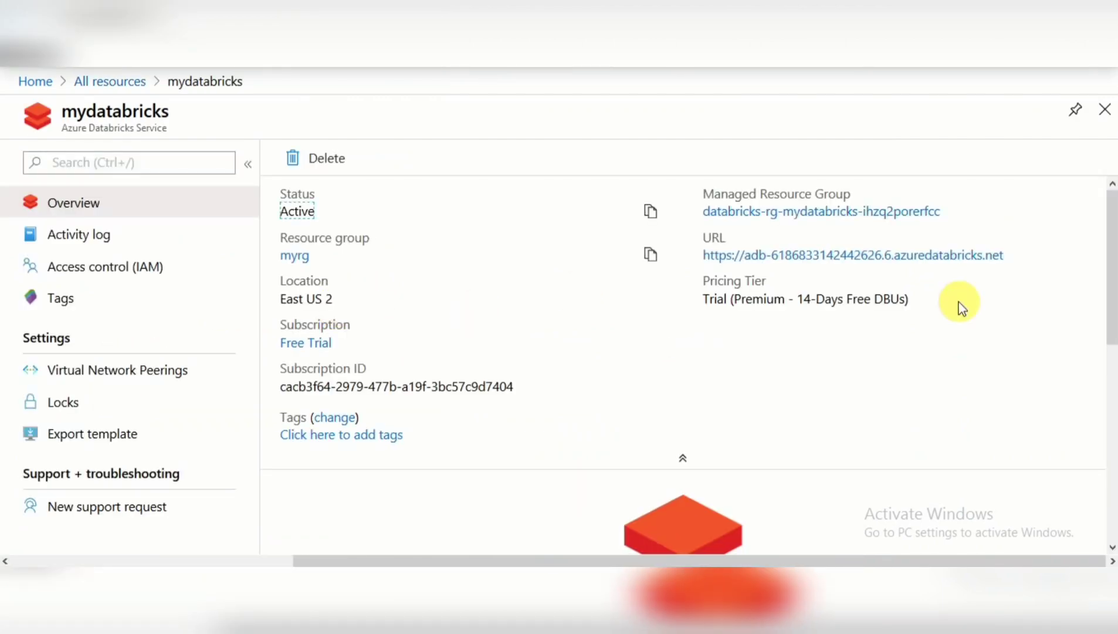
pyautogui.moveTo(1111, 214); pyautogui.dragTo(1108, 319)
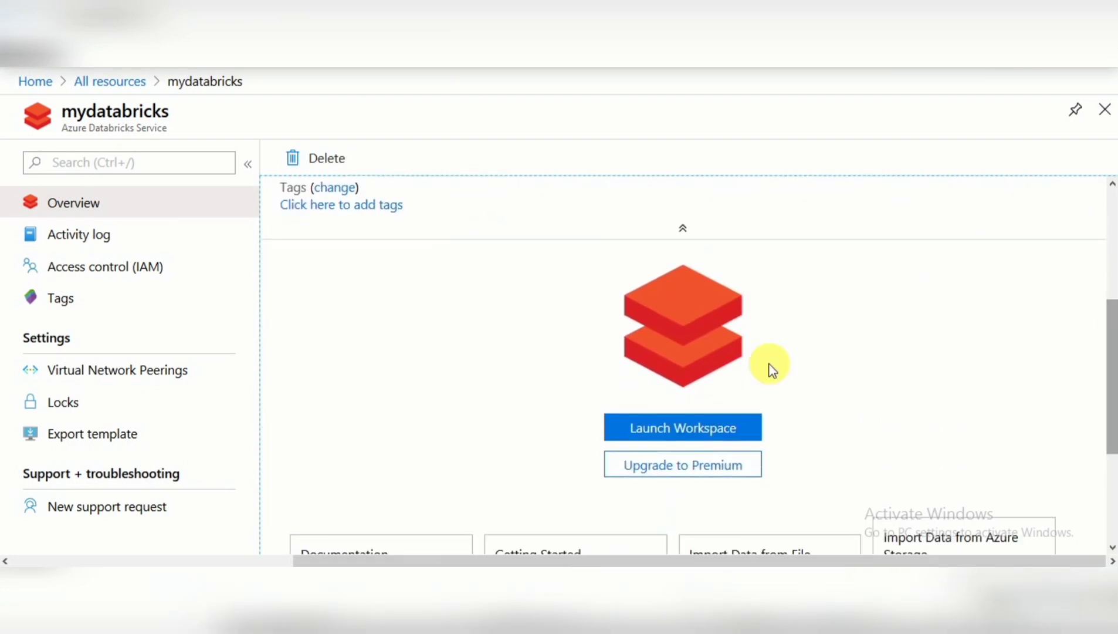
pyautogui.click(689, 430)
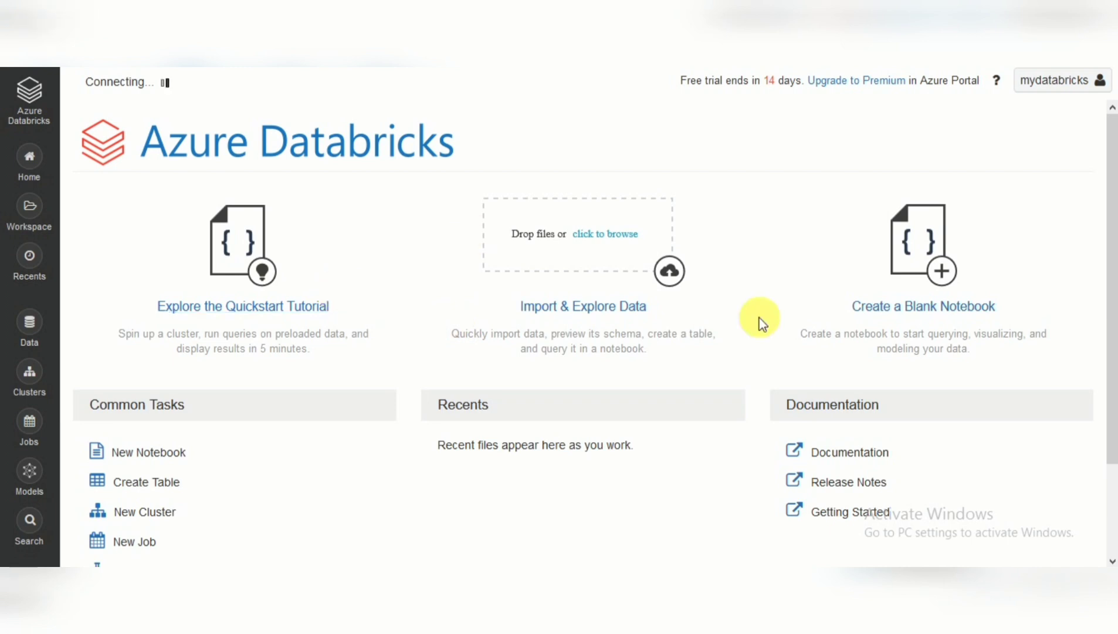
# Look through the Databricks home folder, the workspace folders and the databases and tables, then close the data browser
pyautogui.moveTo(1109, 217); pyautogui.dragTo(1111, 179)
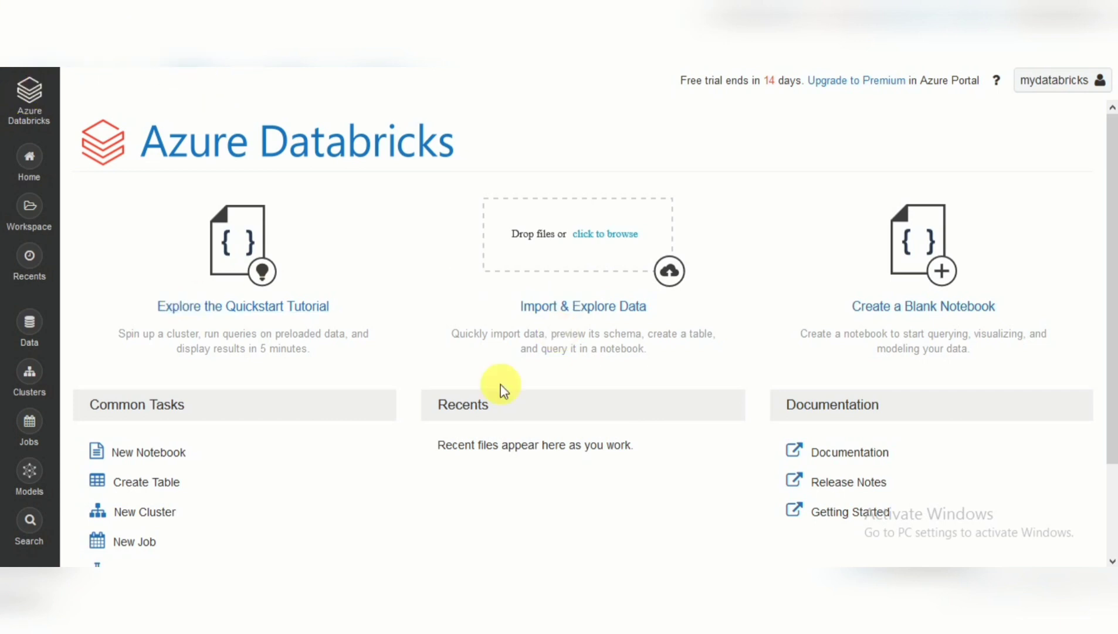
pyautogui.click(45, 165)
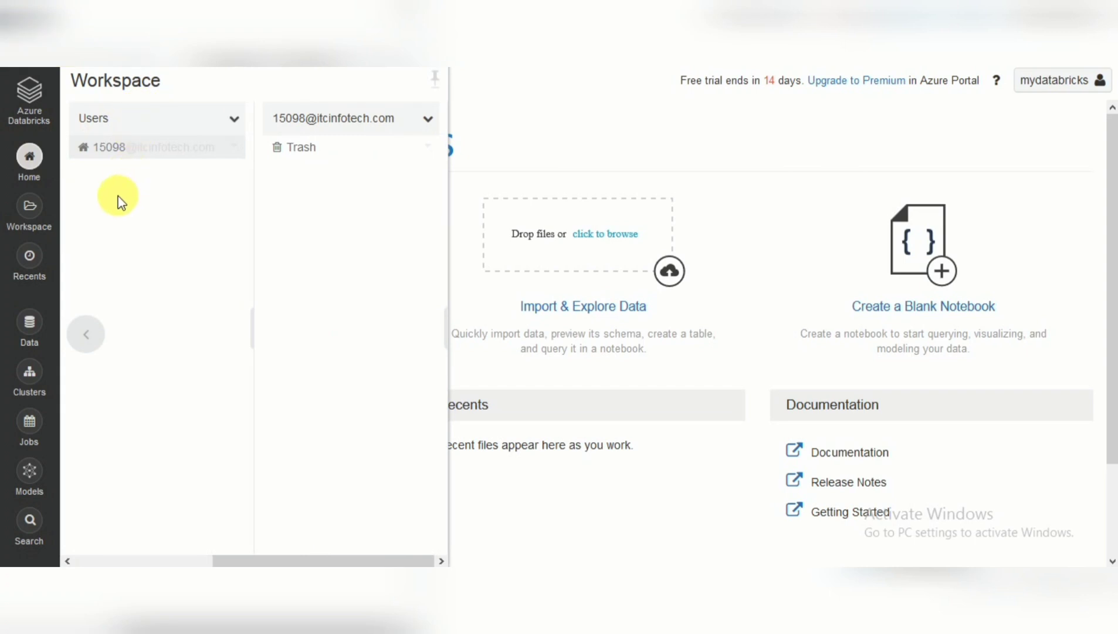
pyautogui.click(86, 337)
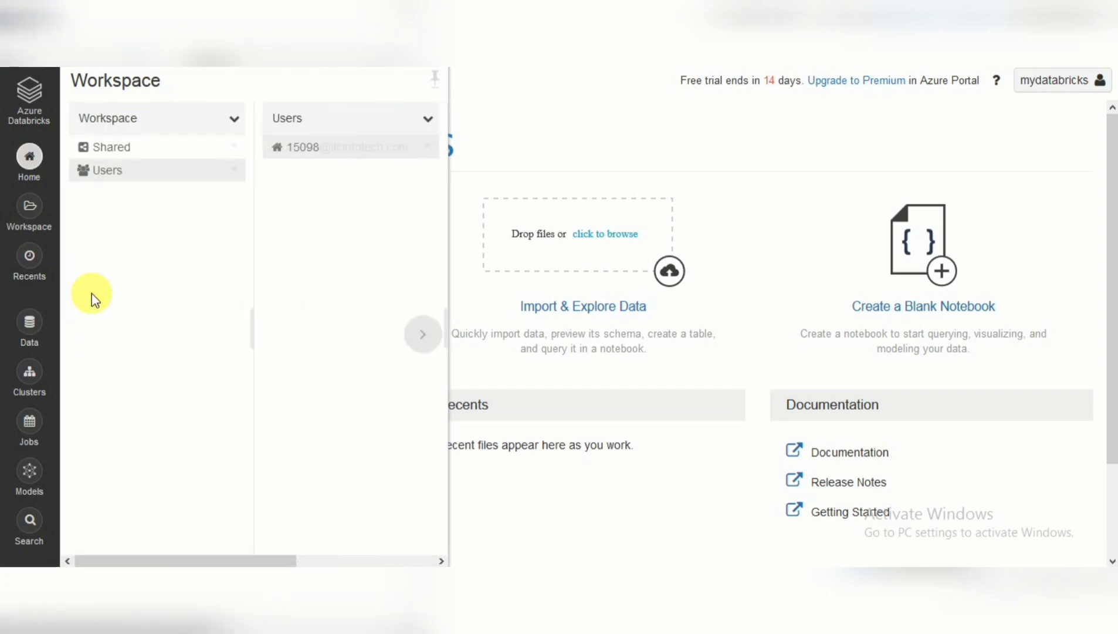
pyautogui.click(39, 214)
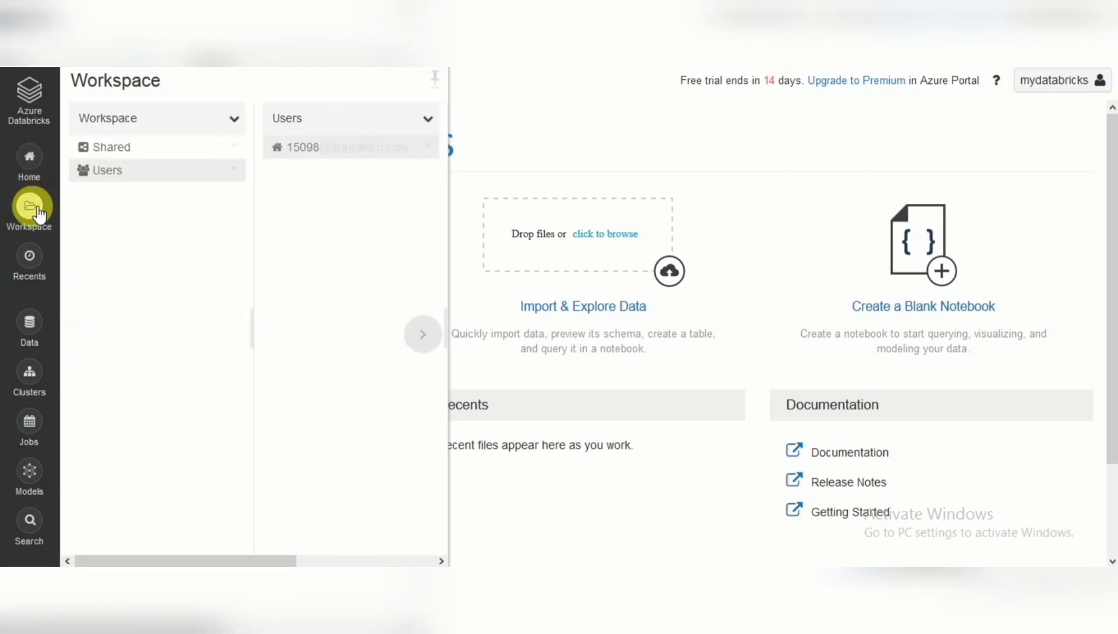
pyautogui.click(154, 118)
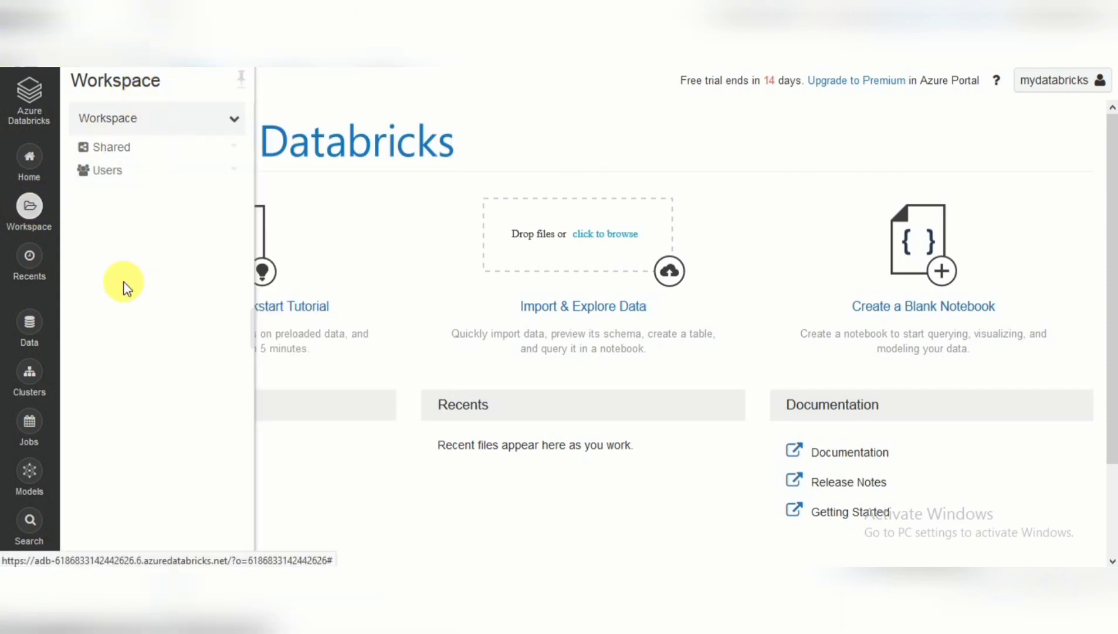
pyautogui.click(40, 327)
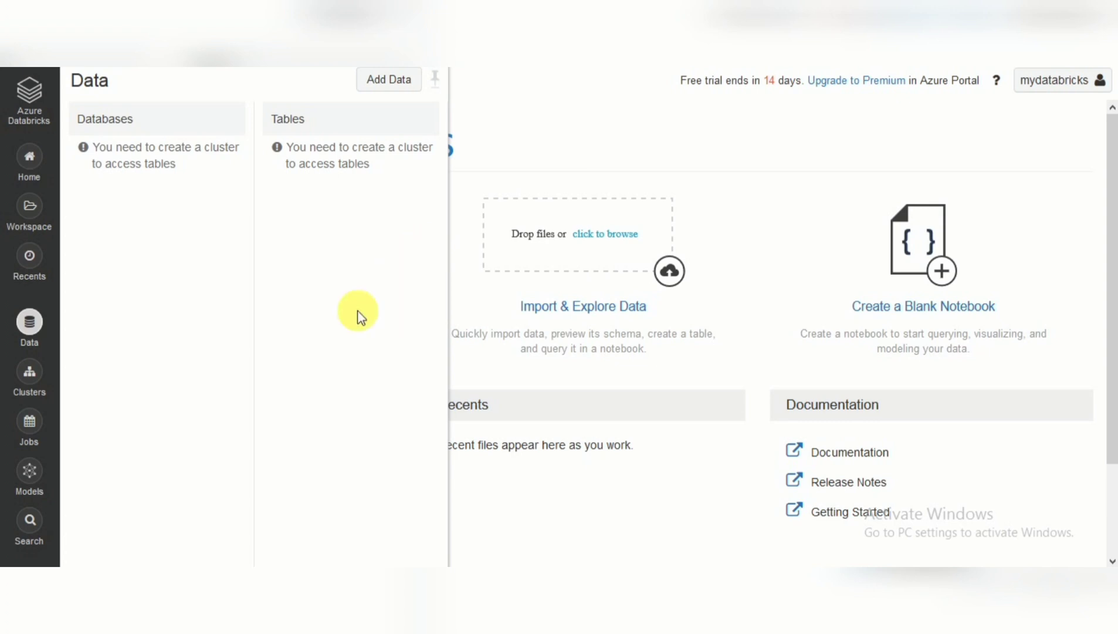
pyautogui.click(532, 158)
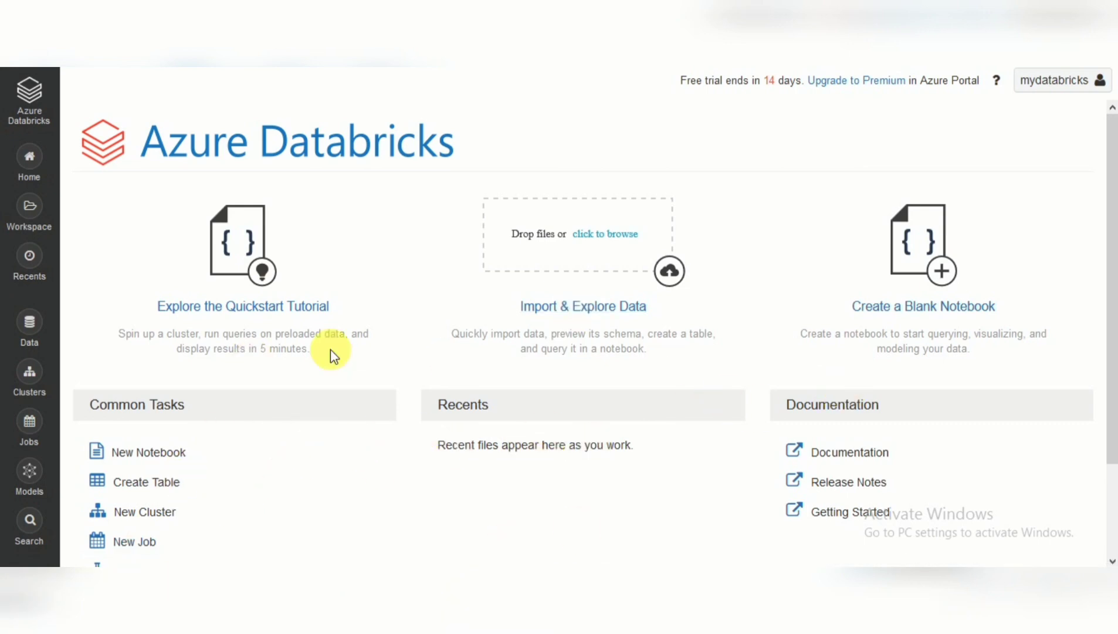
# Start a new table from imported data and upload emp.csv from the files/source folder on Local Disk (E:)
pyautogui.click(572, 321)
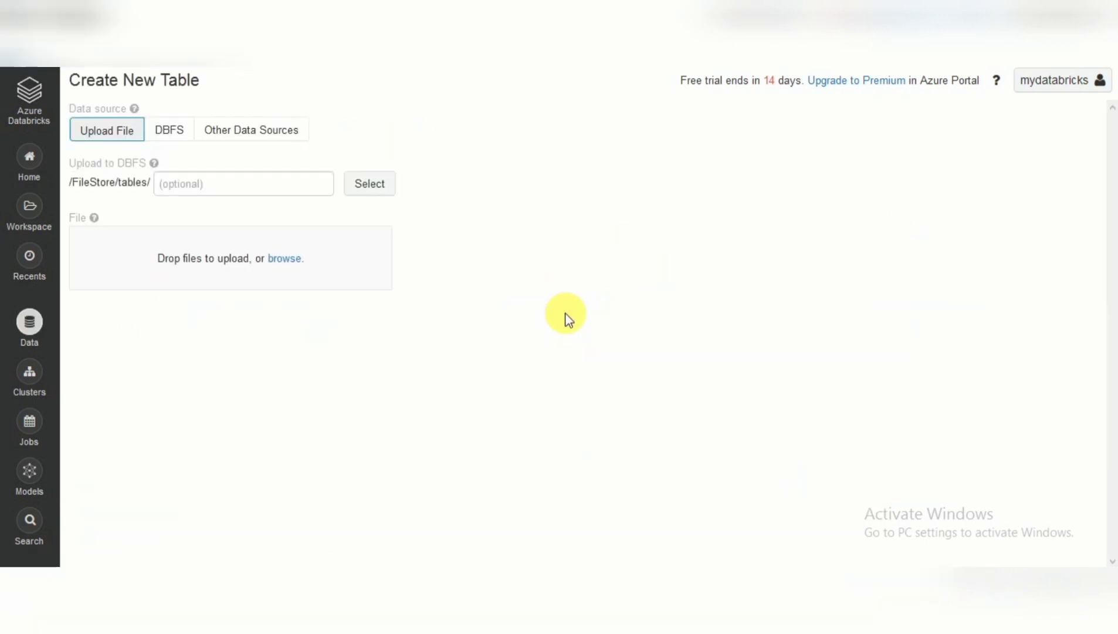
pyautogui.click(295, 263)
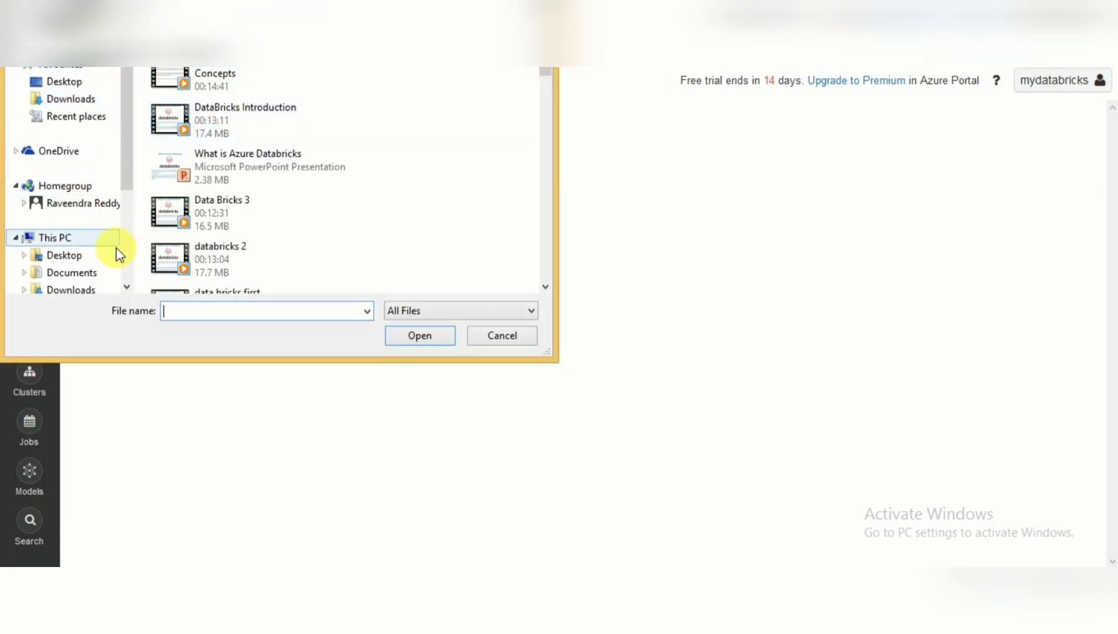
pyautogui.scroll(-3, 120, 249)
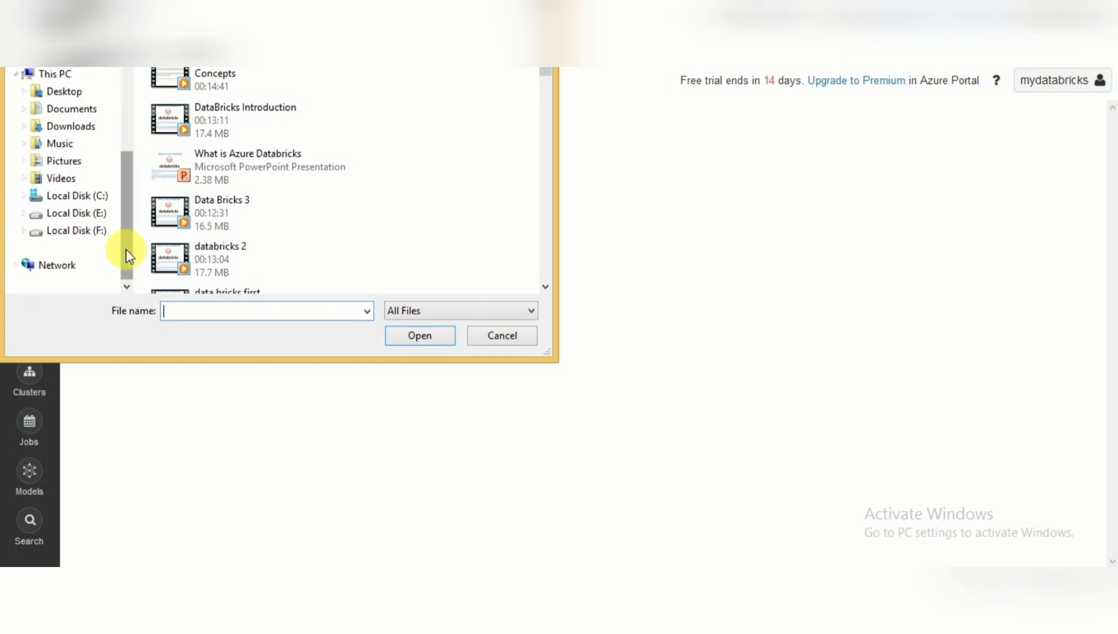
pyautogui.click(92, 217)
pyautogui.click(199, 221)
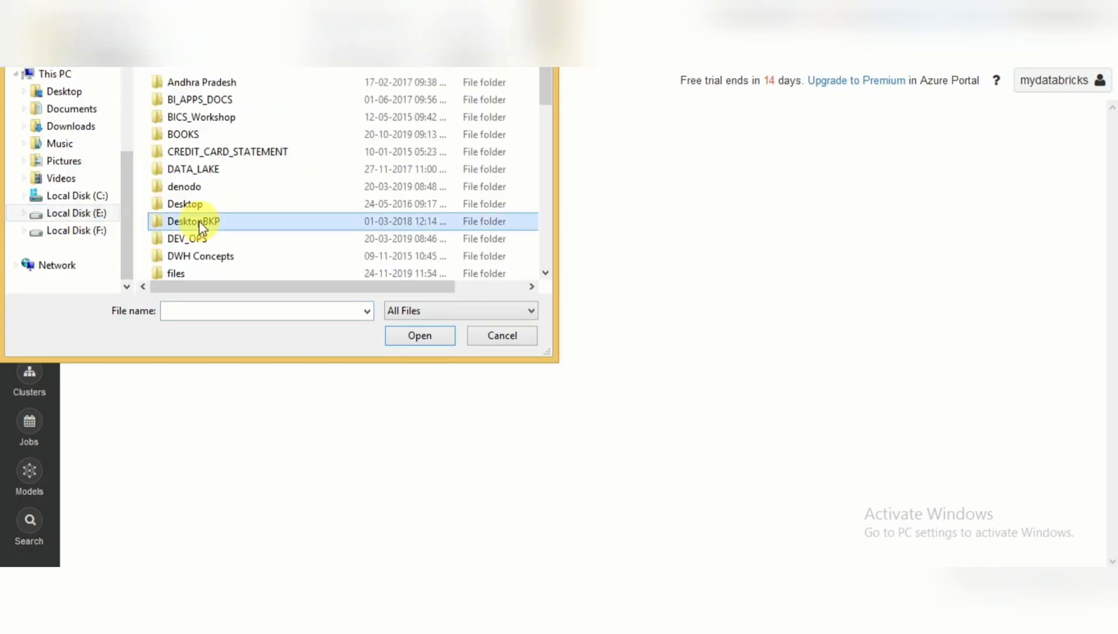
pyautogui.doubleClick(179, 271)
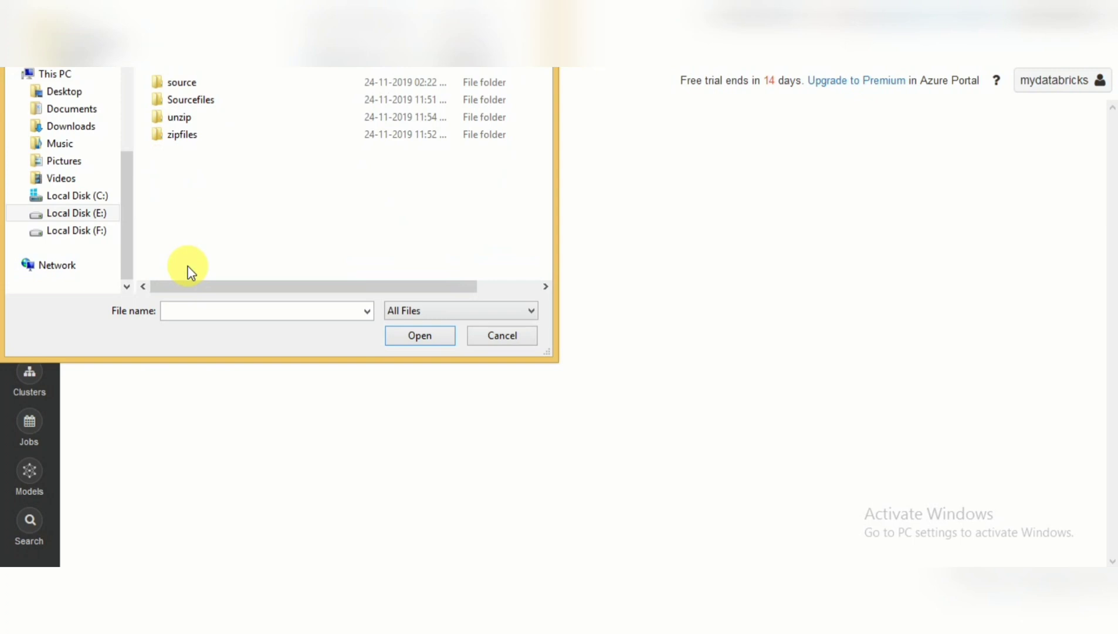
pyautogui.doubleClick(189, 87)
pyautogui.click(189, 98)
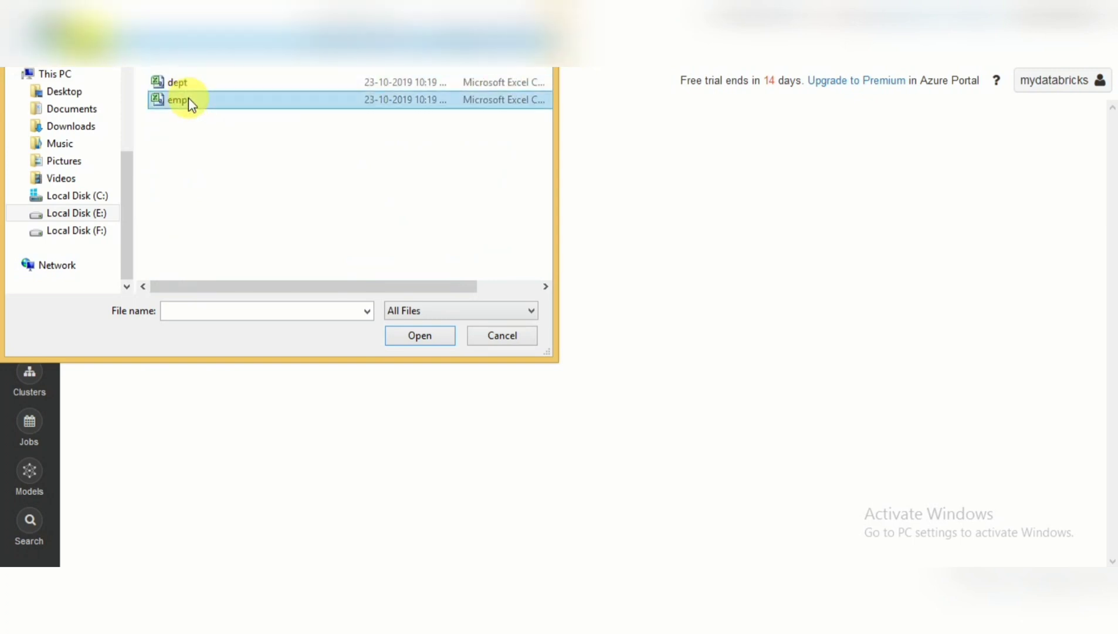
pyautogui.doubleClick(189, 99)
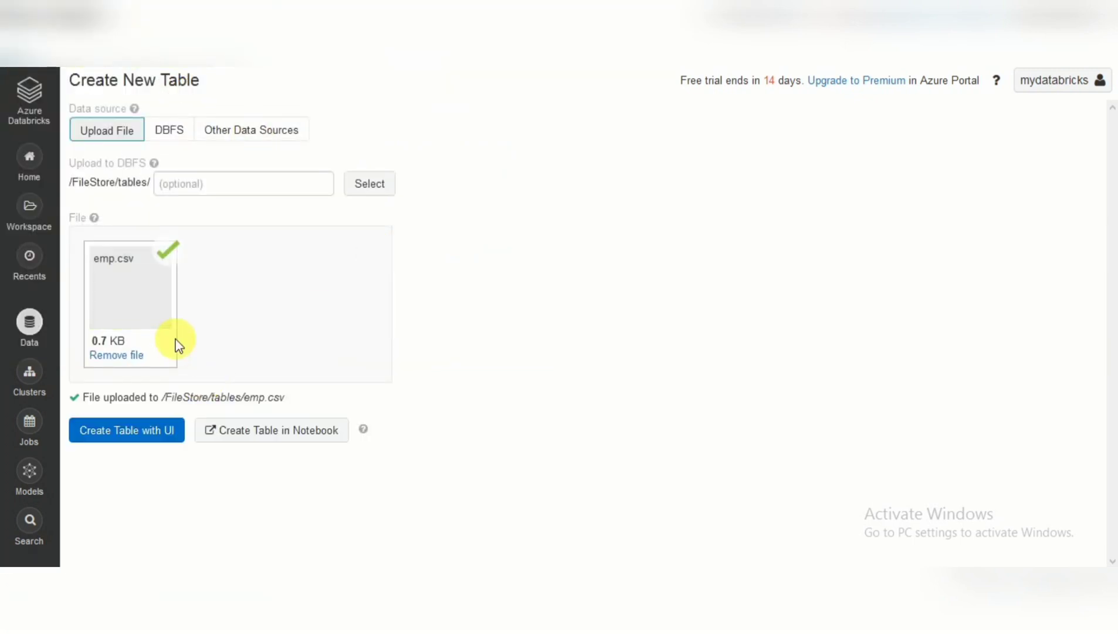
# Check the UI-based table creation and its cluster selection, then create the emp.csv table in a notebook instead
pyautogui.click(134, 437)
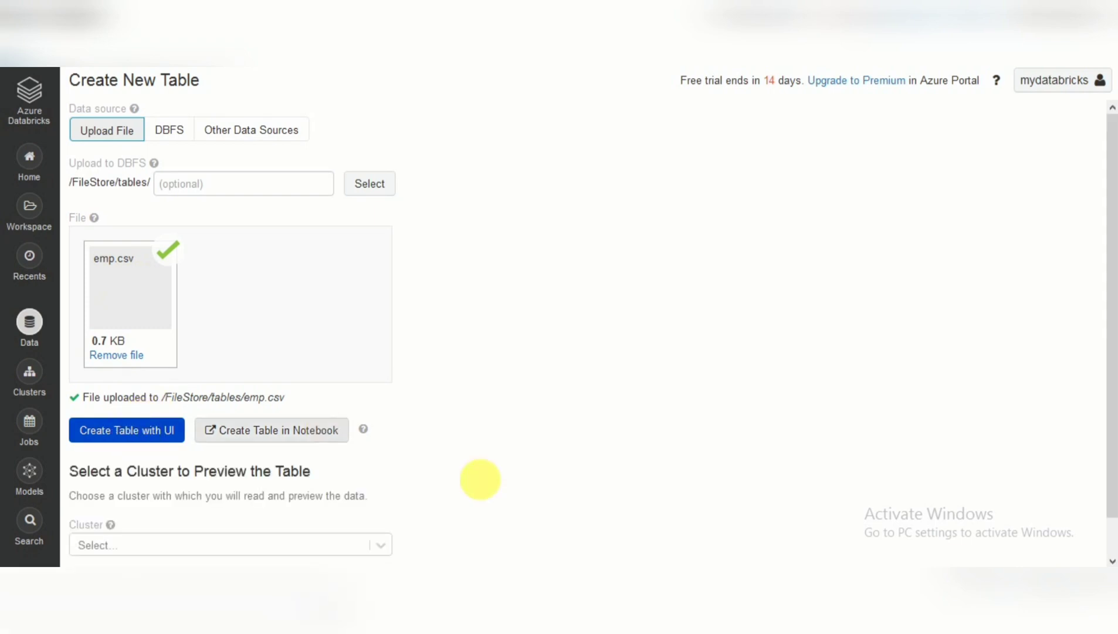
pyautogui.moveTo(1112, 237)
pyautogui.mouseDown()
pyautogui.moveTo(1111, 343)
pyautogui.moveTo(1110, 232)
pyautogui.mouseUp()
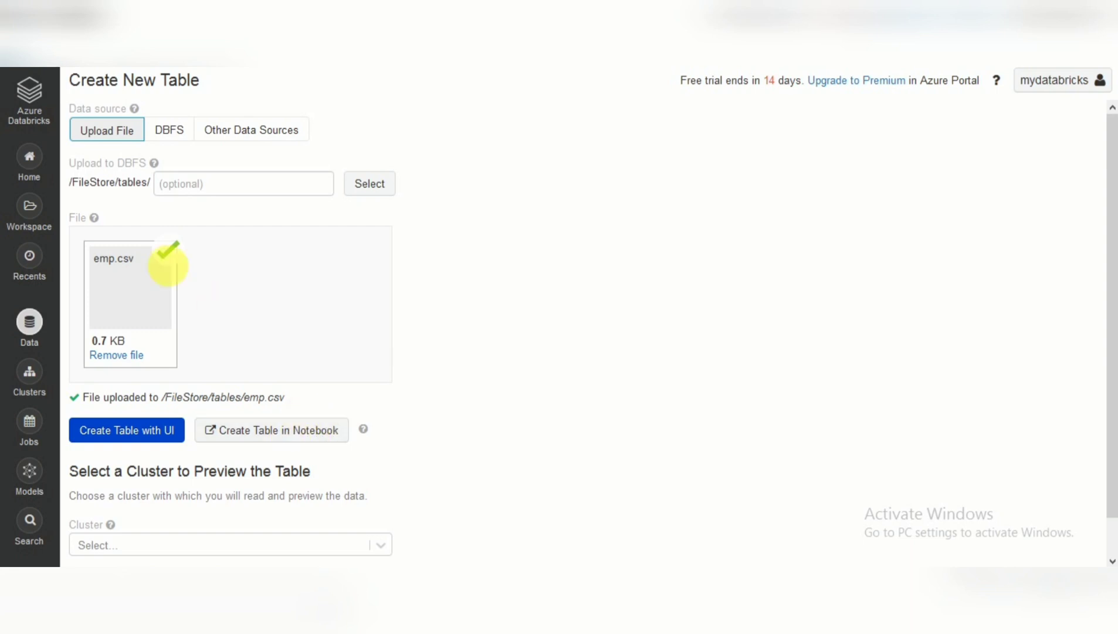
pyautogui.click(267, 434)
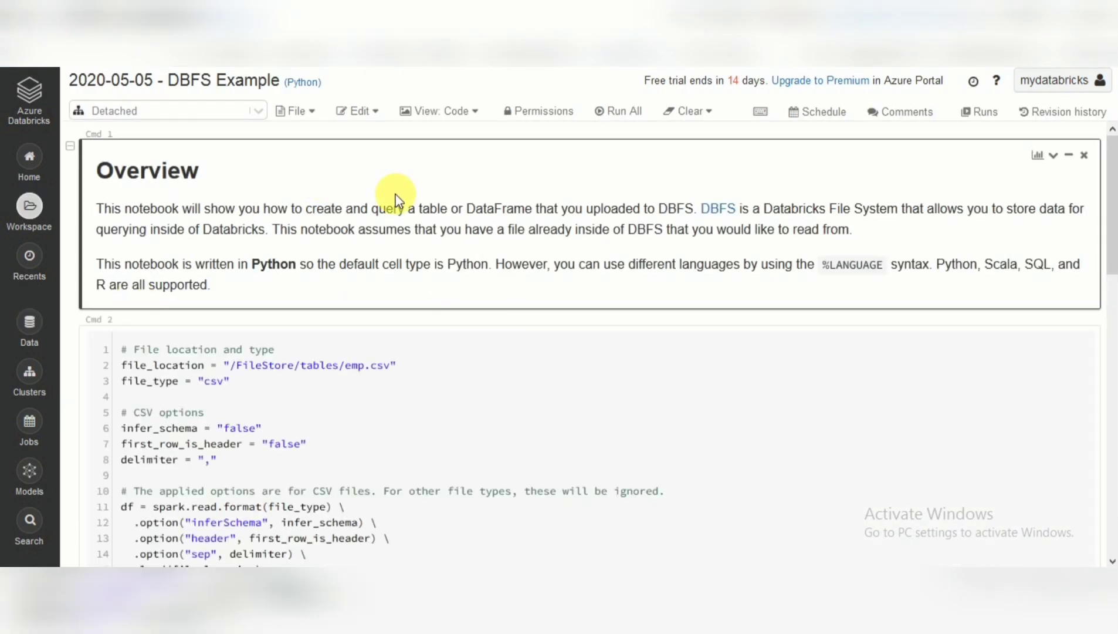
# Examine the notebook's Overview cell and its %md source, then read the code that loads emp.csv
pyautogui.moveTo(1111, 228); pyautogui.dragTo(1113, 309)
pyautogui.moveTo(1112, 267); pyautogui.dragTo(1111, 200)
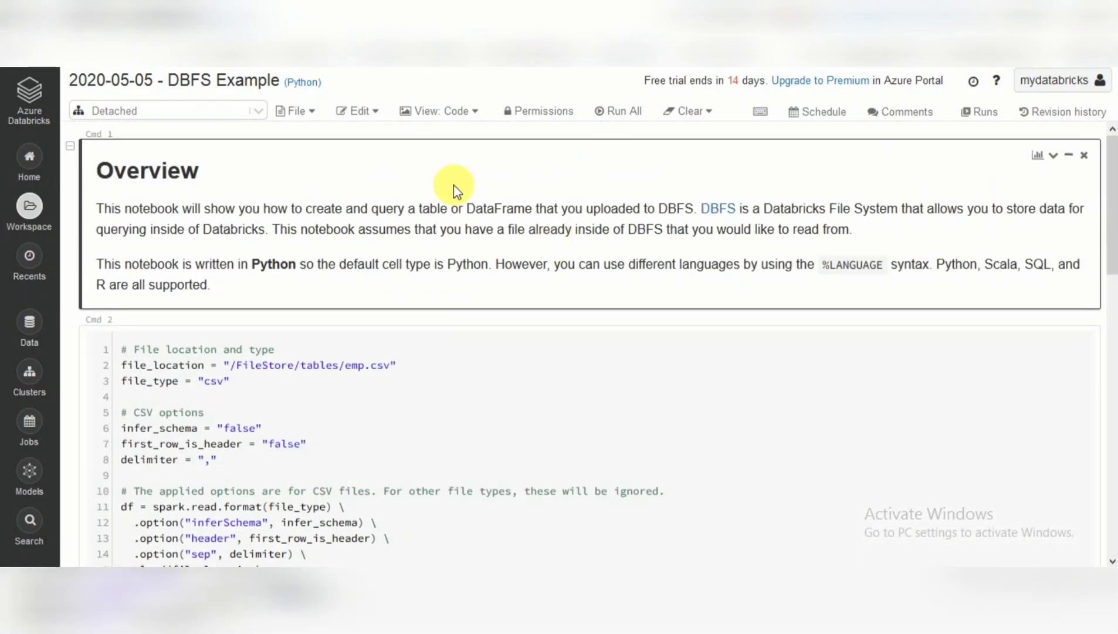
pyautogui.doubleClick(209, 188)
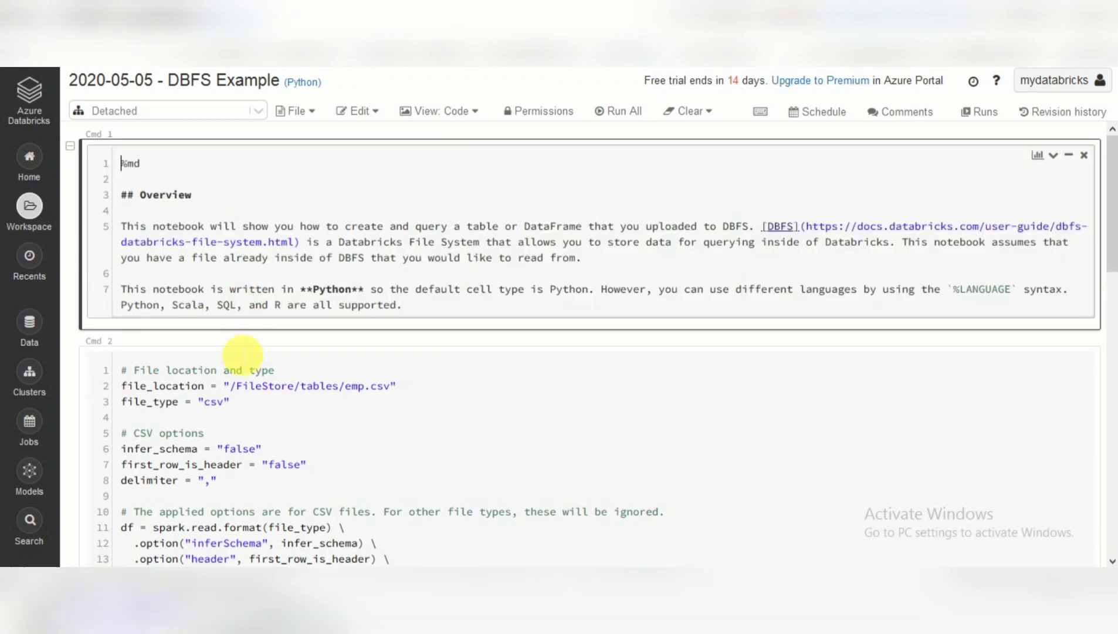
pyautogui.click(139, 164)
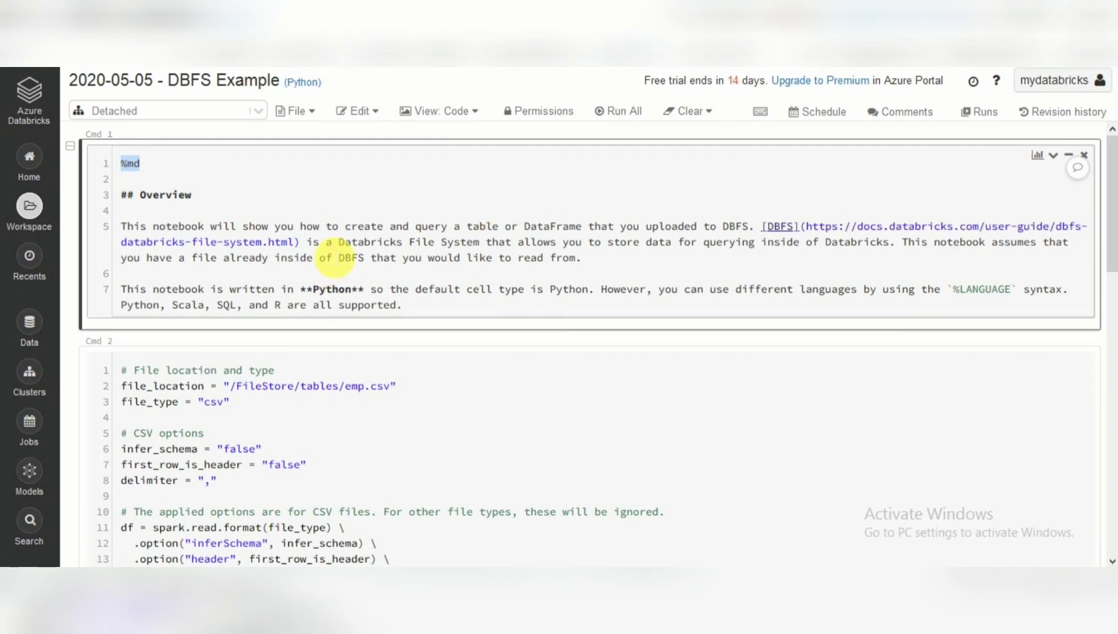
pyautogui.click(419, 387)
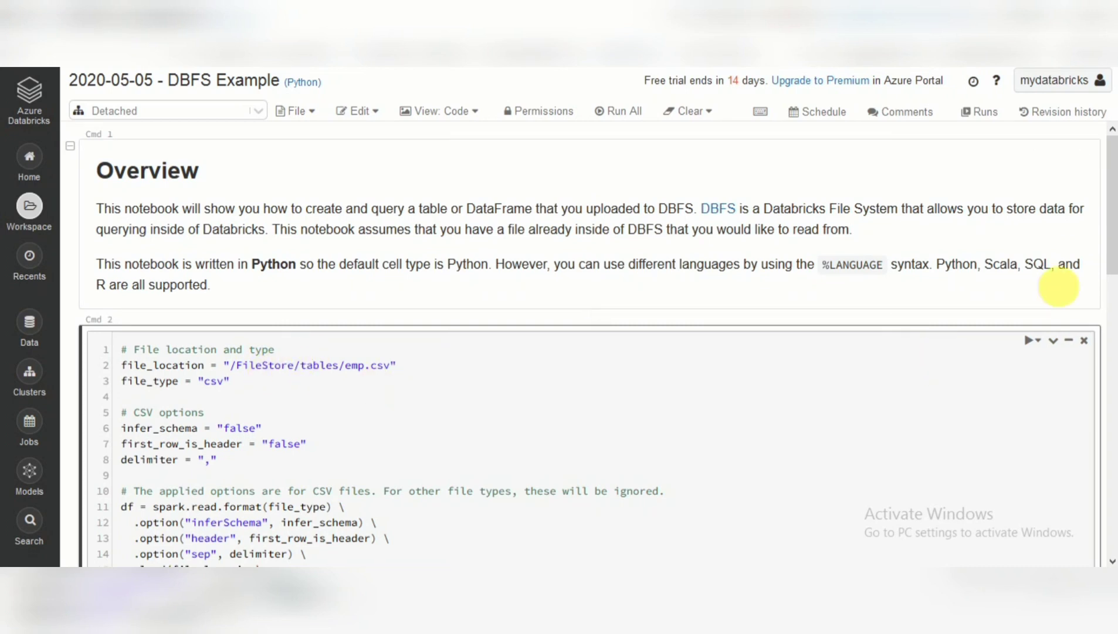
pyautogui.moveTo(1114, 252); pyautogui.dragTo(1115, 267)
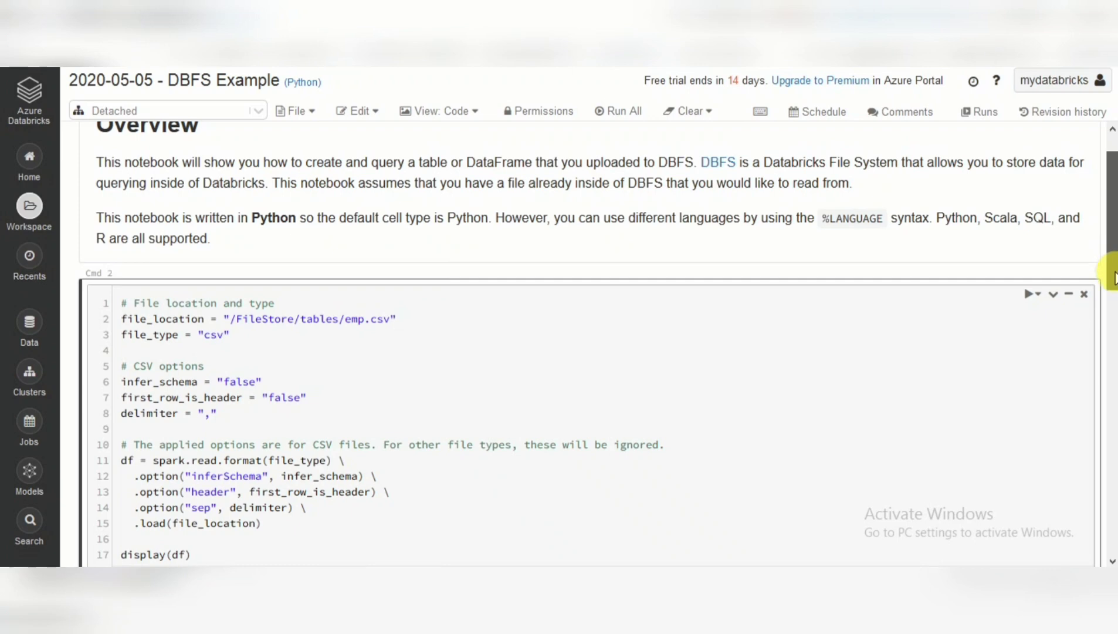
pyautogui.moveTo(1115, 275); pyautogui.dragTo(1114, 405)
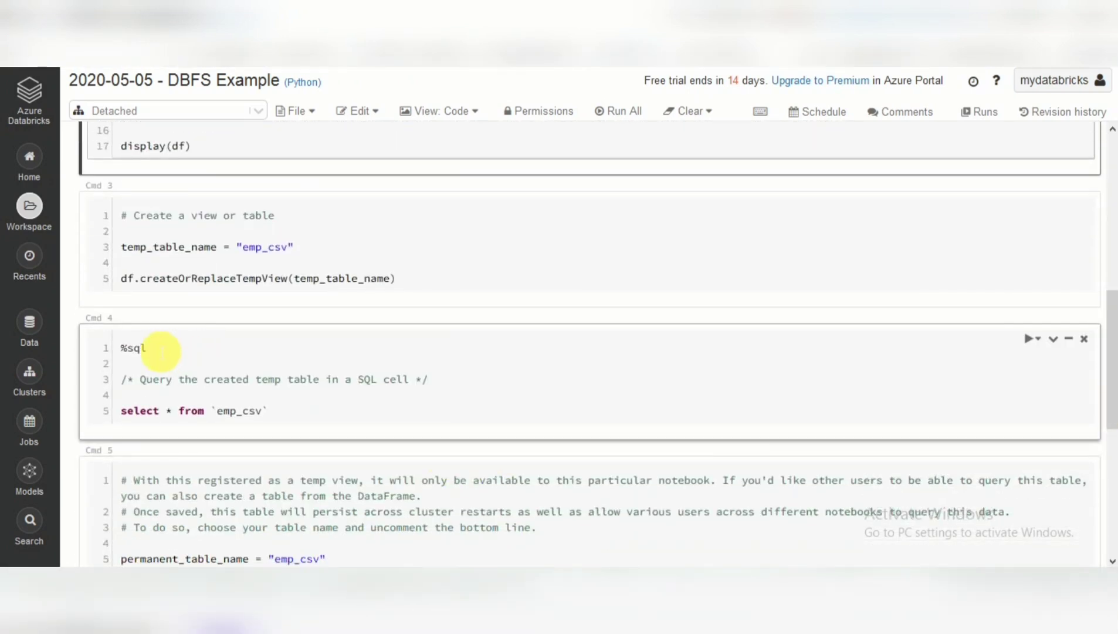
# Inspect the %sql query cell and the temp_table_name variable, then check which clusters the notebook can attach to
pyautogui.click(133, 347)
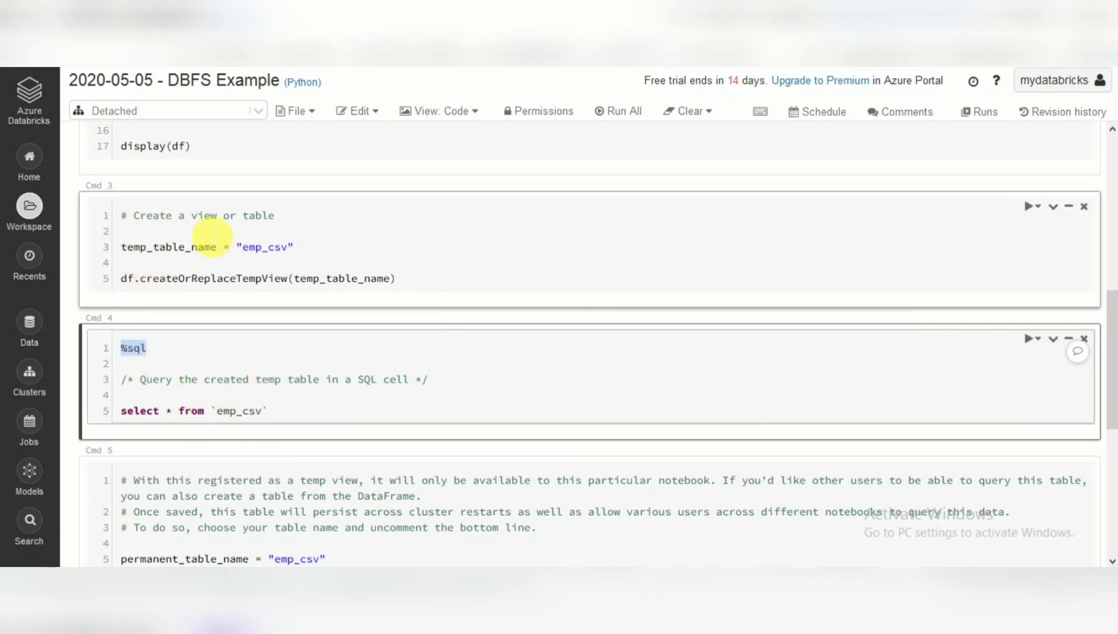
pyautogui.doubleClick(184, 248)
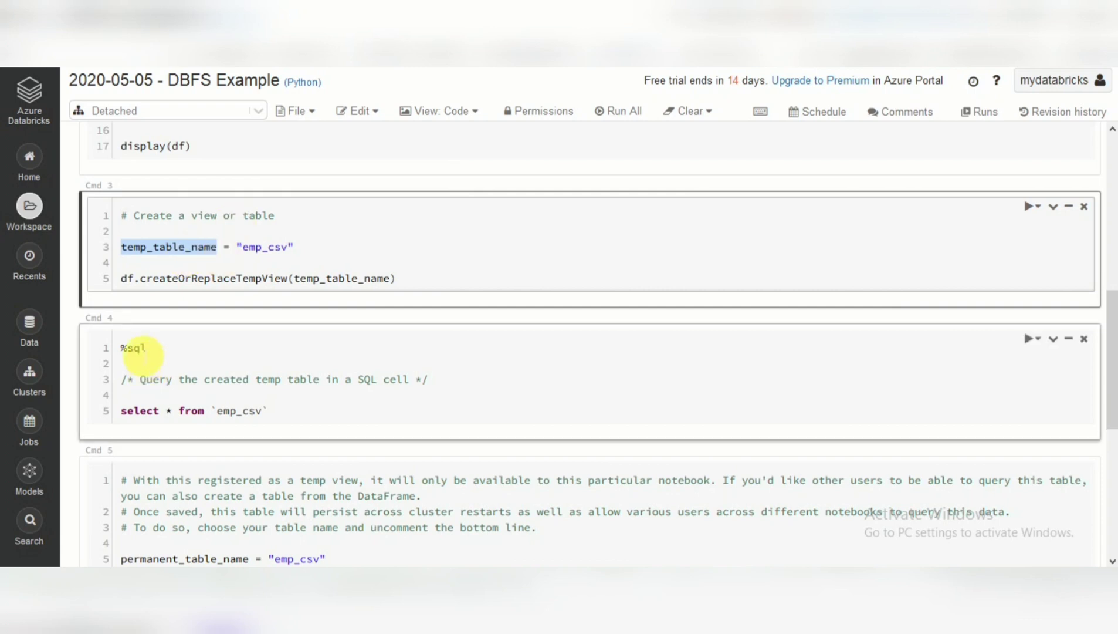
pyautogui.click(142, 355)
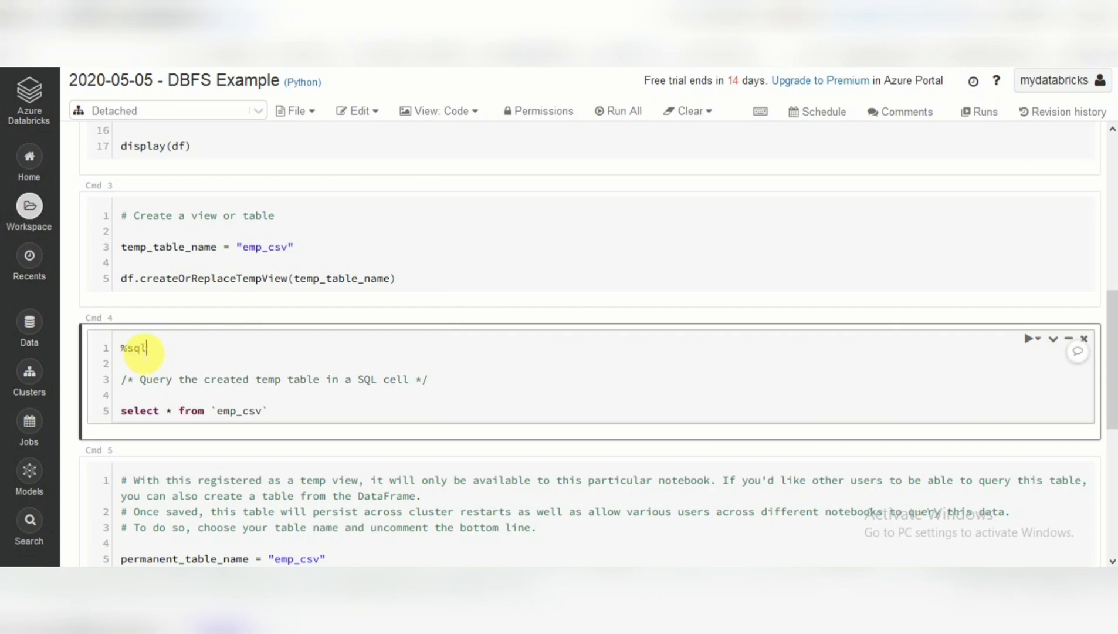
pyautogui.click(258, 111)
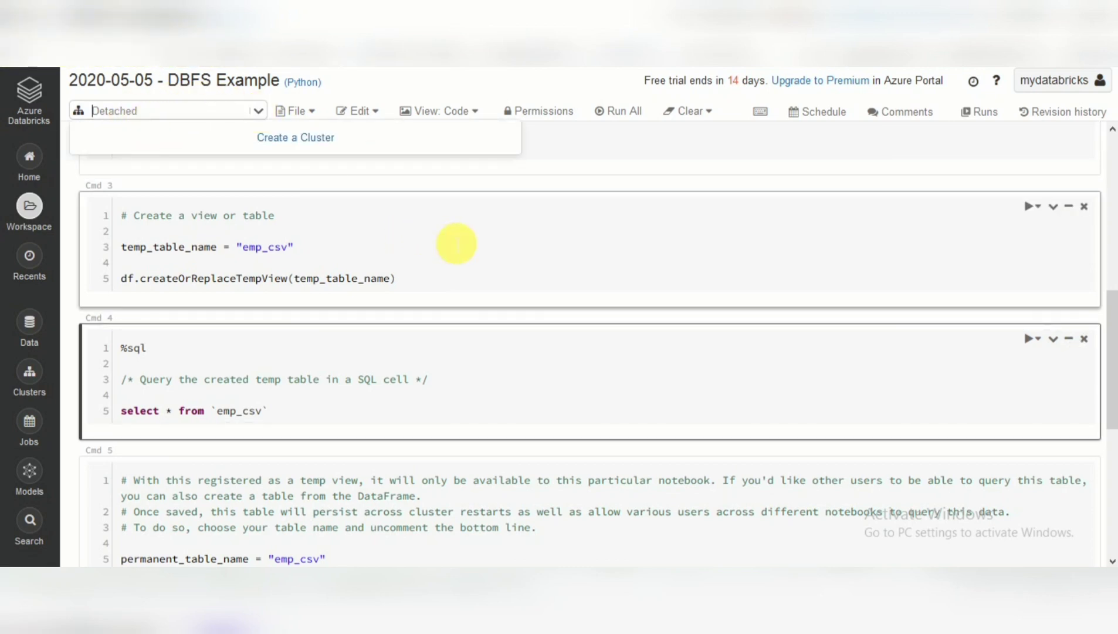
pyautogui.click(514, 228)
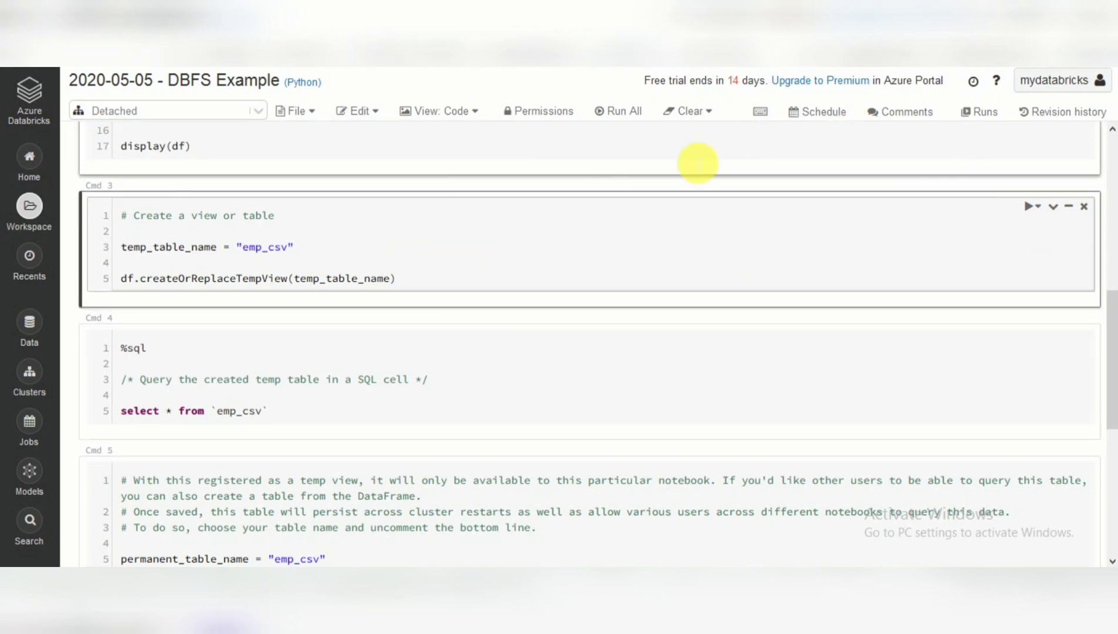
# Show the notebook's comments area and return to the cell that loads emp.csv
pyautogui.click(904, 124)
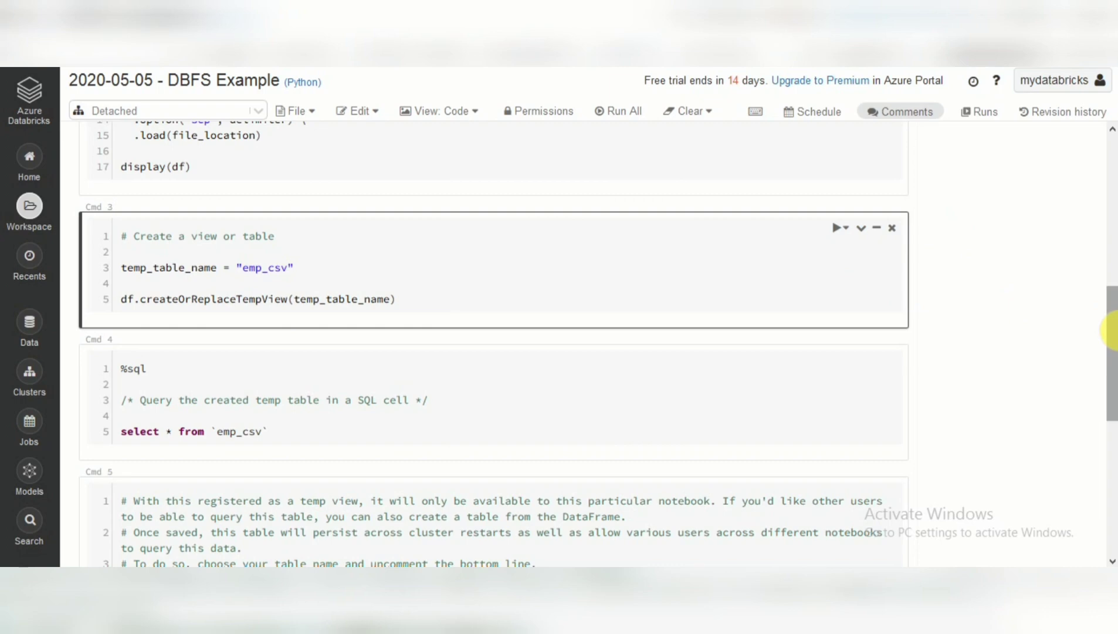
pyautogui.moveTo(1113, 328); pyautogui.dragTo(1111, 150)
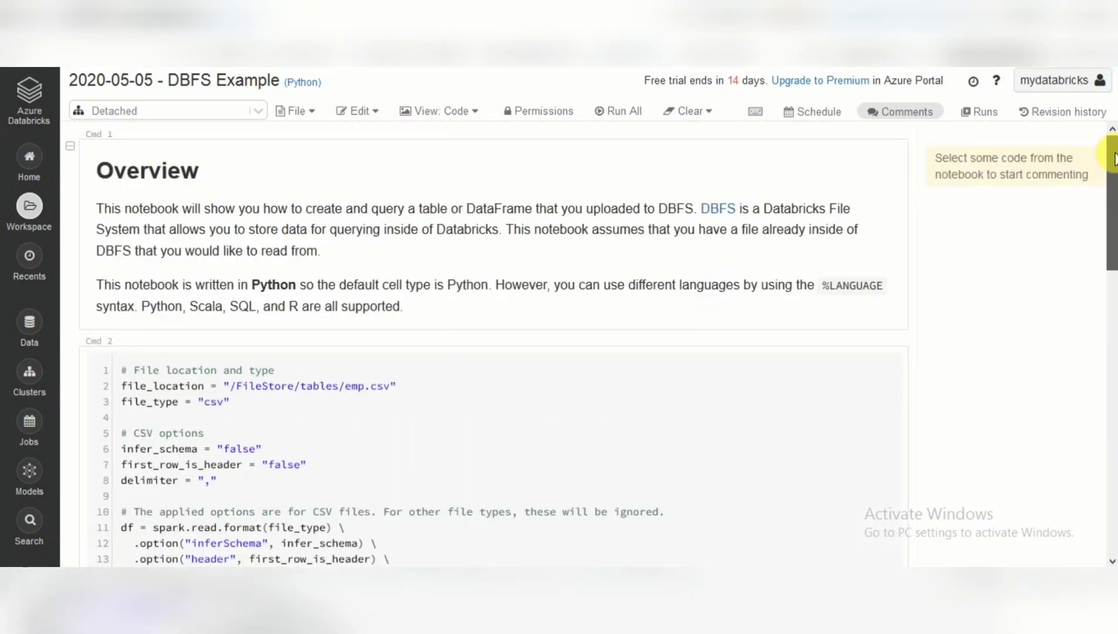
pyautogui.click(627, 454)
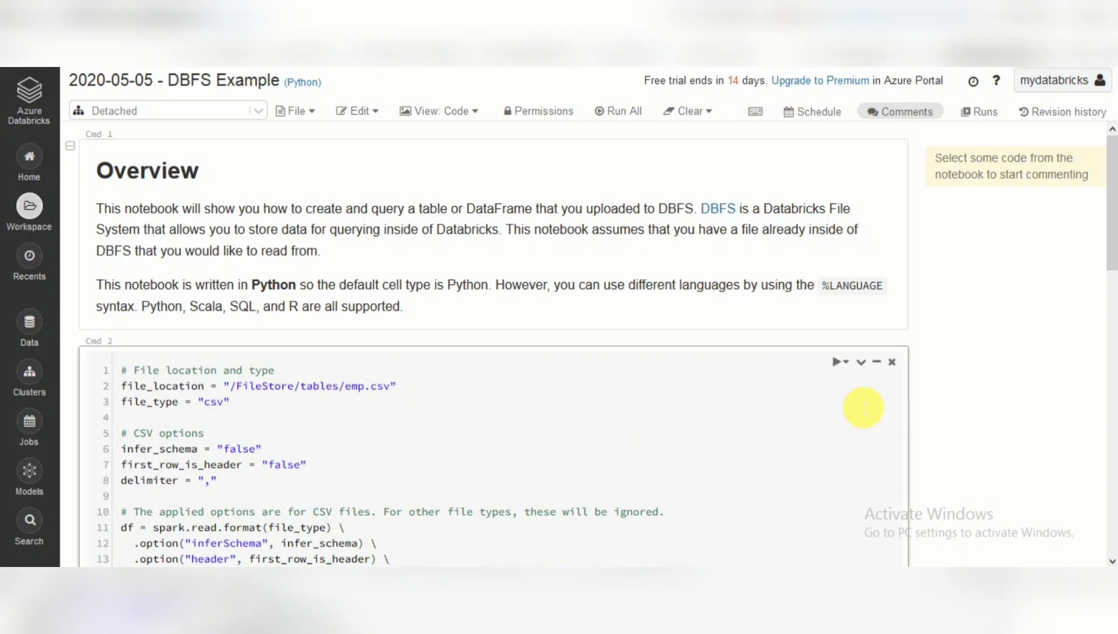
pyautogui.click(857, 401)
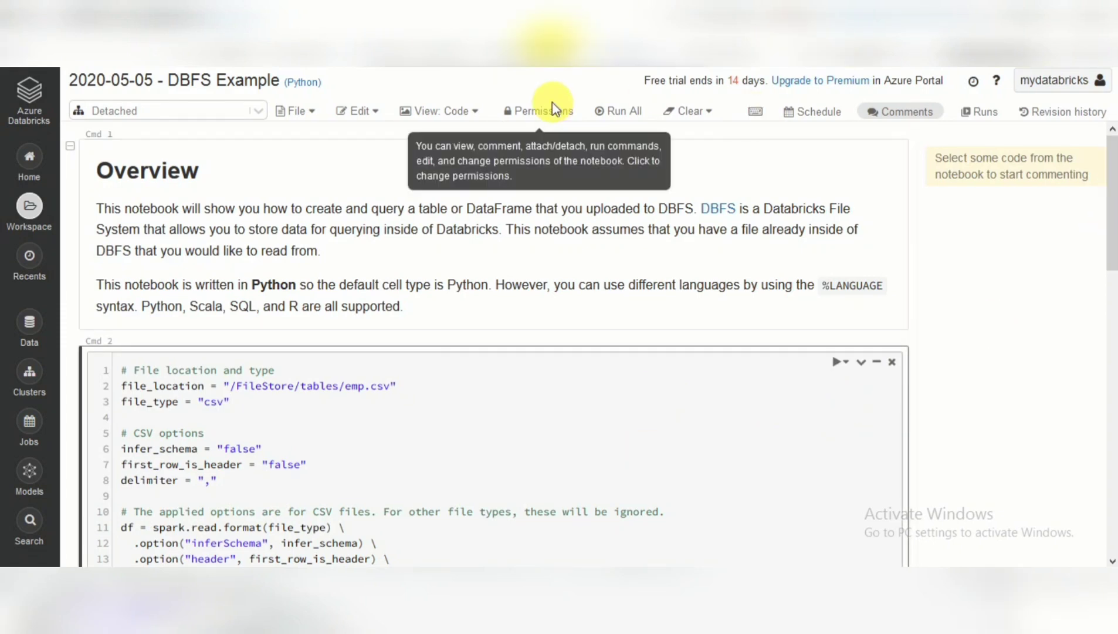
# Review the notebook's file options, then read through the remaining cells down to the permanent table code
pyautogui.click(297, 111)
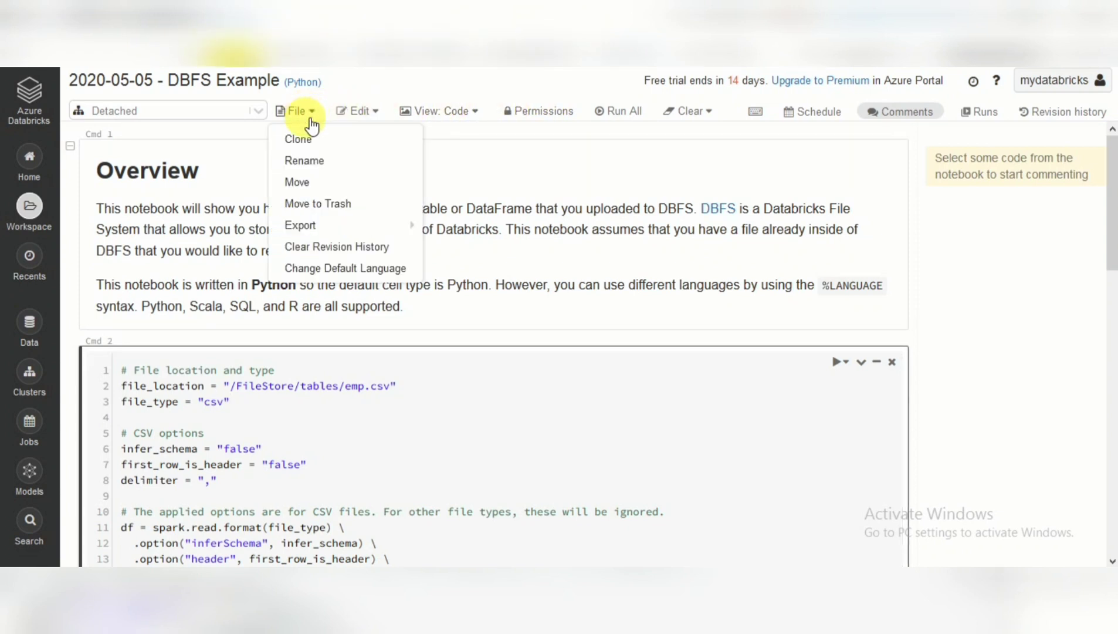
pyautogui.moveTo(384, 229)
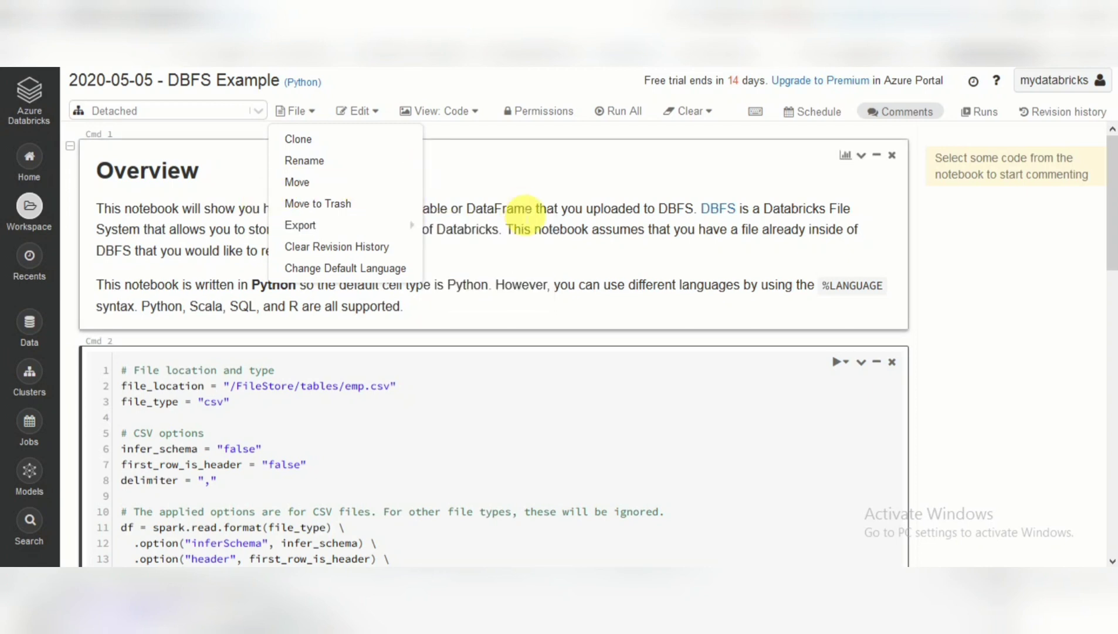
pyautogui.click(524, 214)
pyautogui.scroll(-2, 1113, 275)
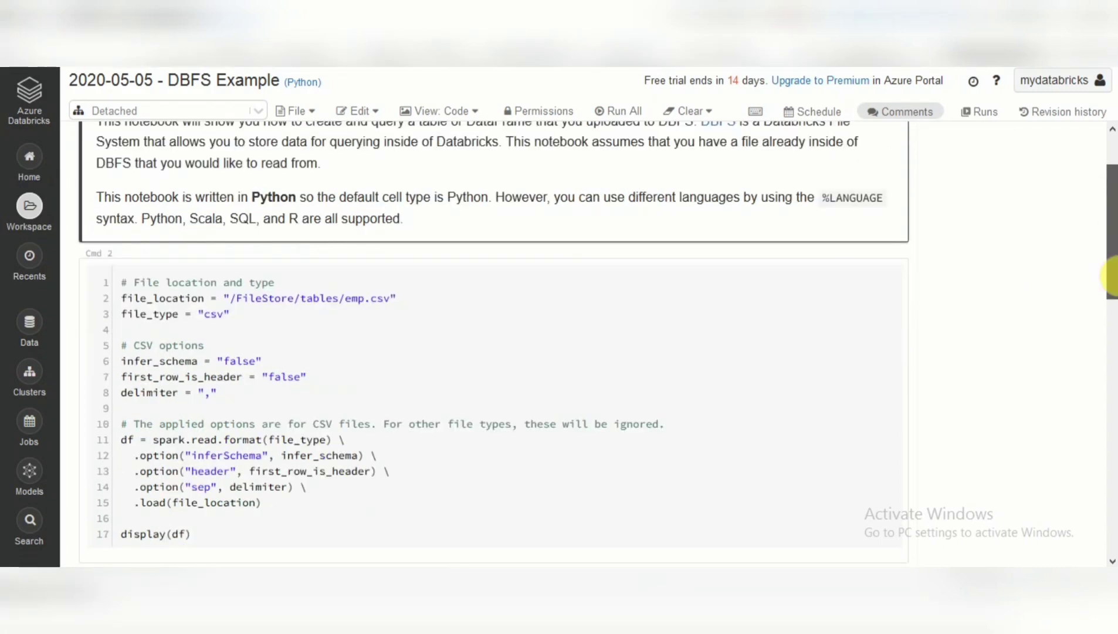
pyautogui.scroll(-10, 1111, 276)
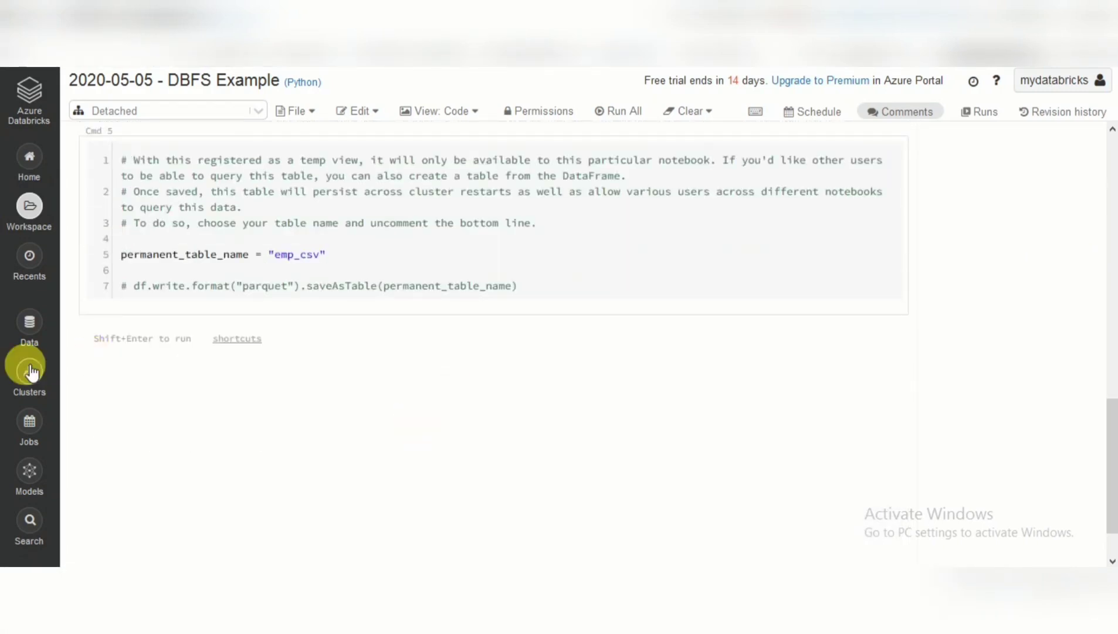
# Look over the workspace's clusters, jobs and pools, then open the form for a new cluster
pyautogui.click(29, 371)
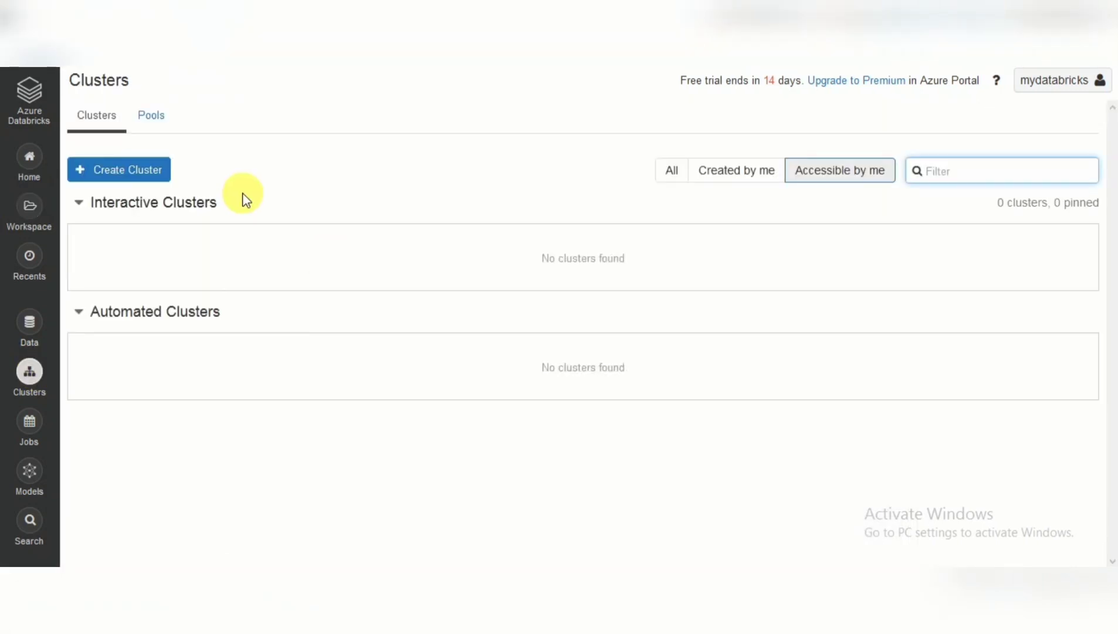
pyautogui.click(39, 439)
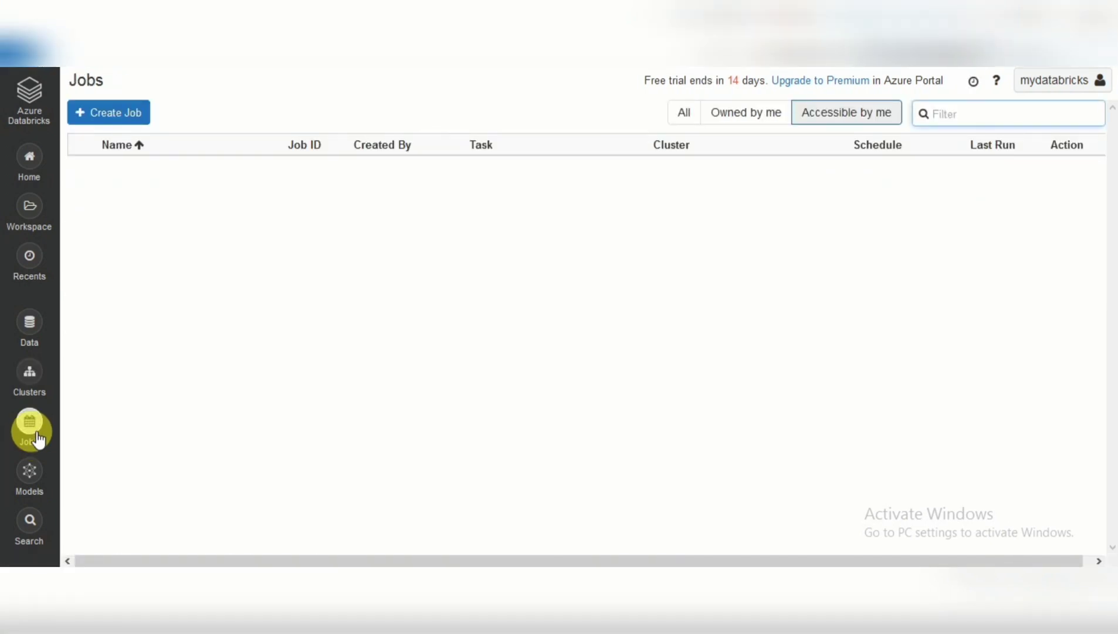
pyautogui.click(32, 379)
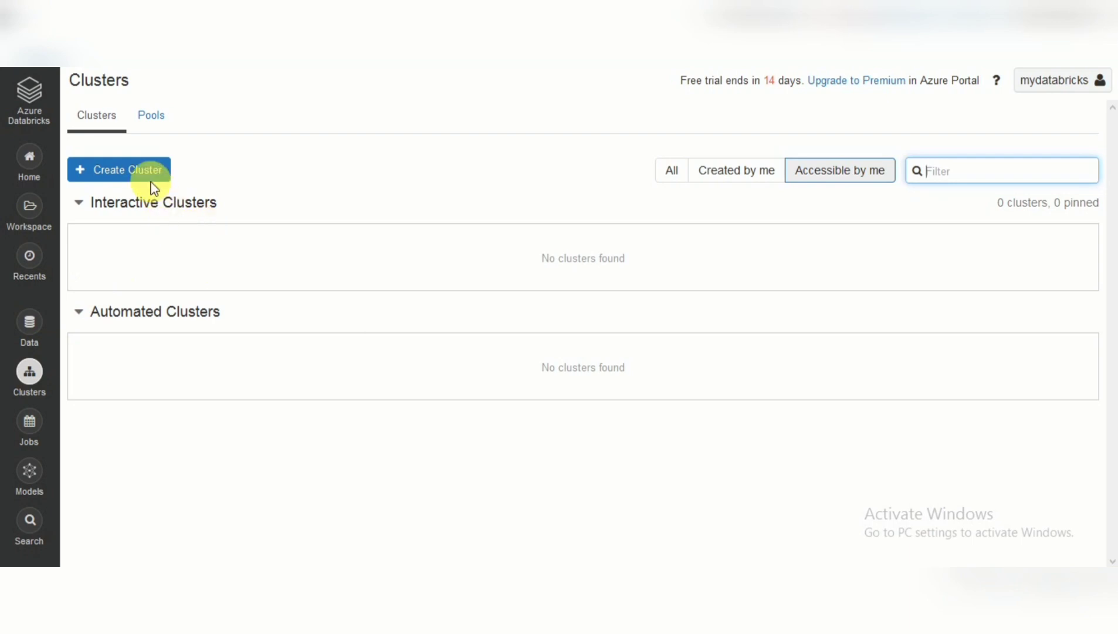
pyautogui.click(154, 117)
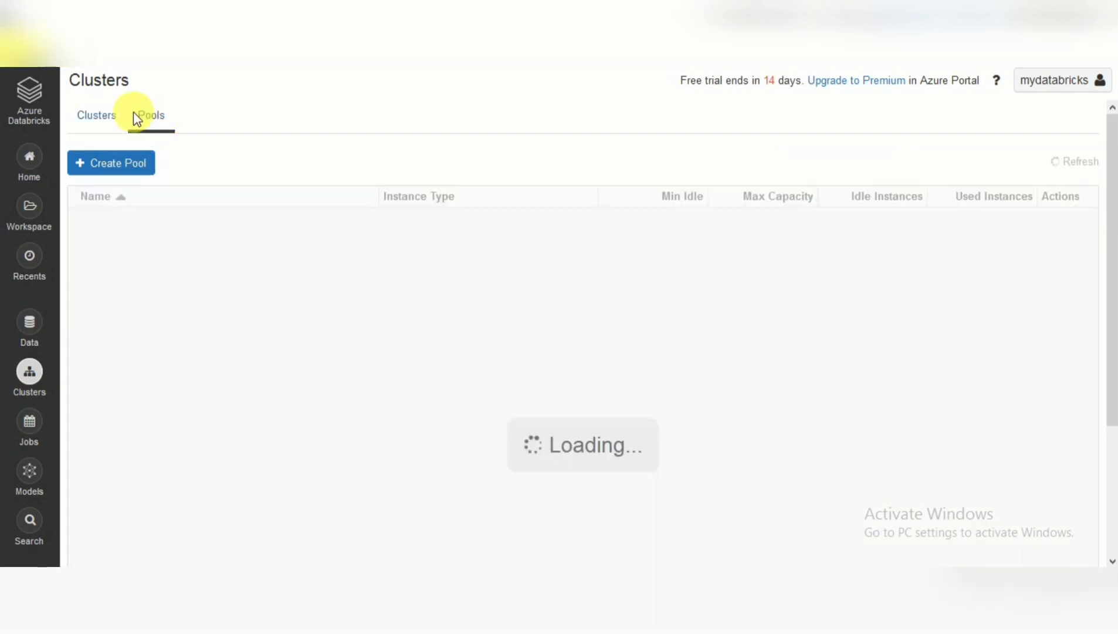
pyautogui.click(112, 115)
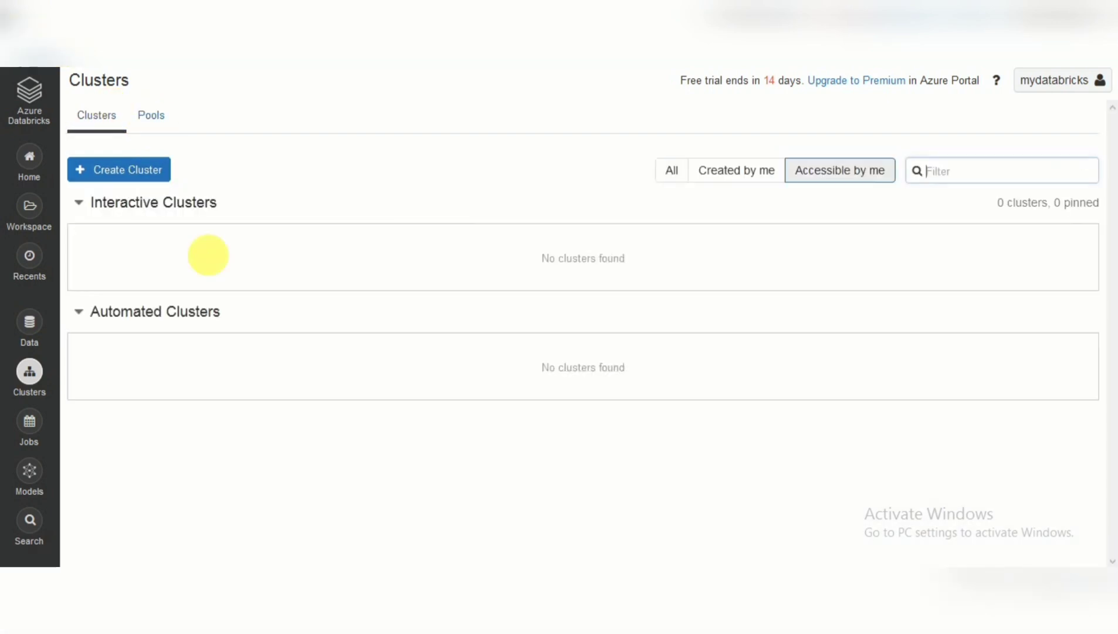
pyautogui.click(132, 177)
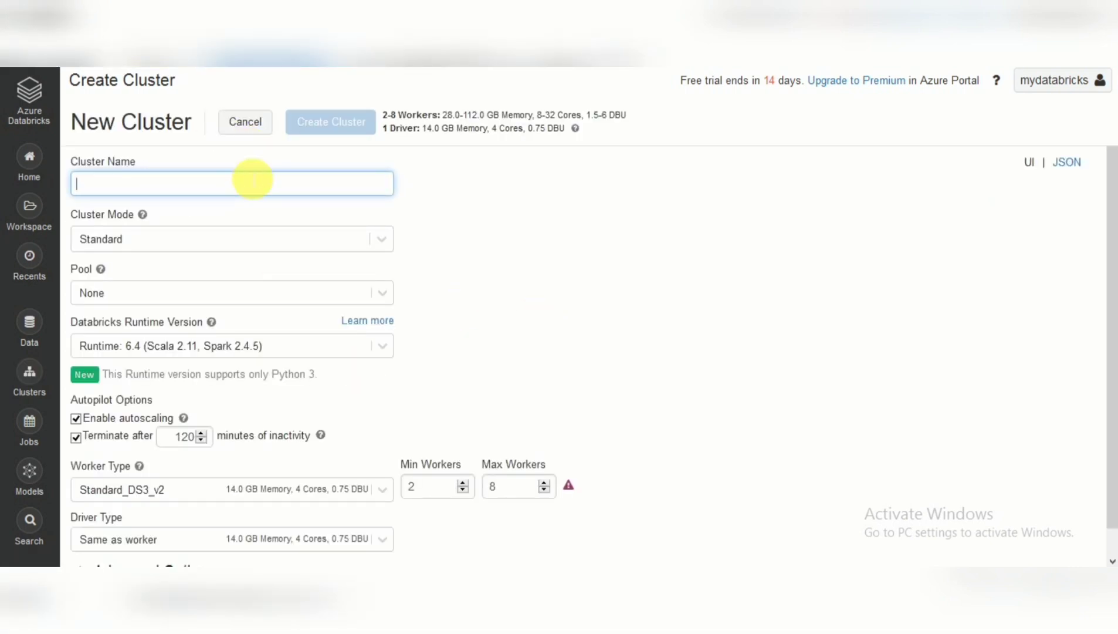
# Name the new cluster mycluster and check the cluster mode choices, keeping Standard
pyautogui.write('myc')
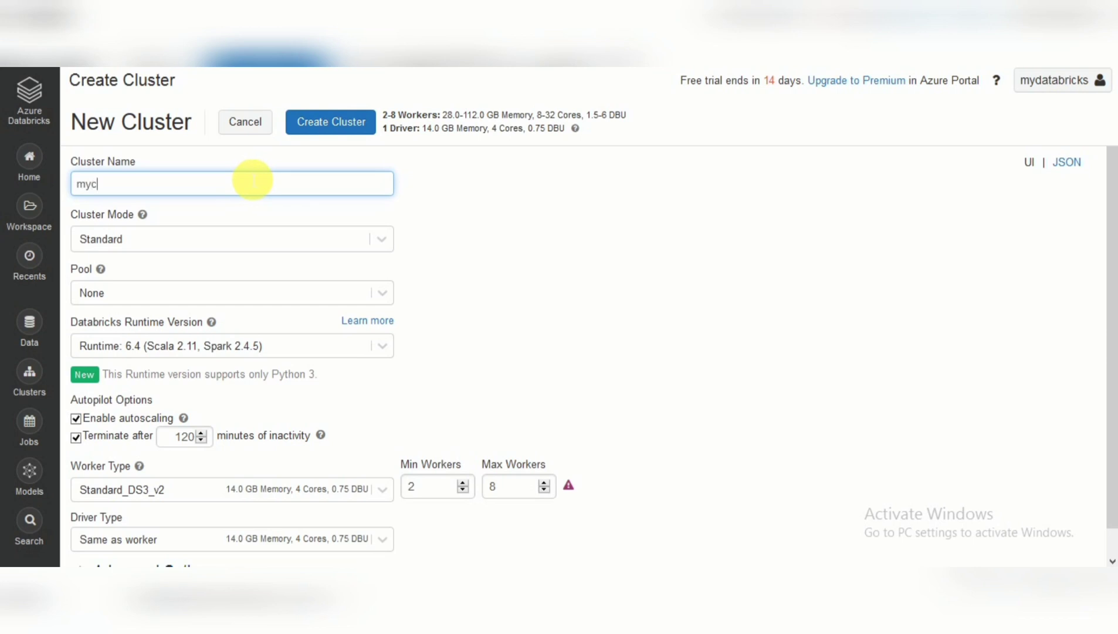
pyautogui.write('luster')
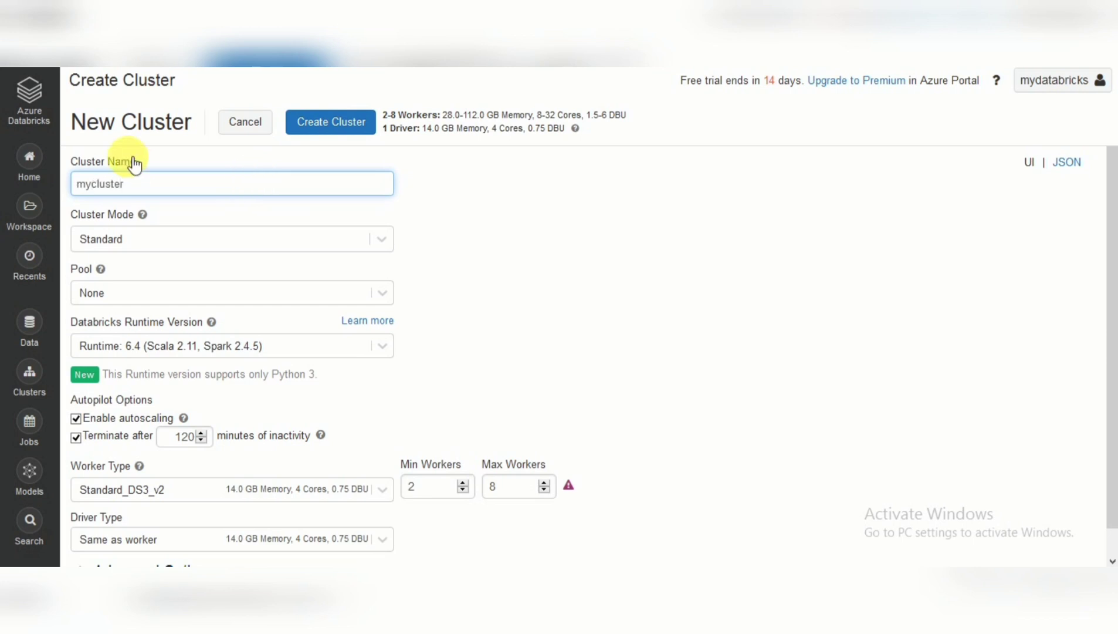
pyautogui.scroll(-1, 1112, 235)
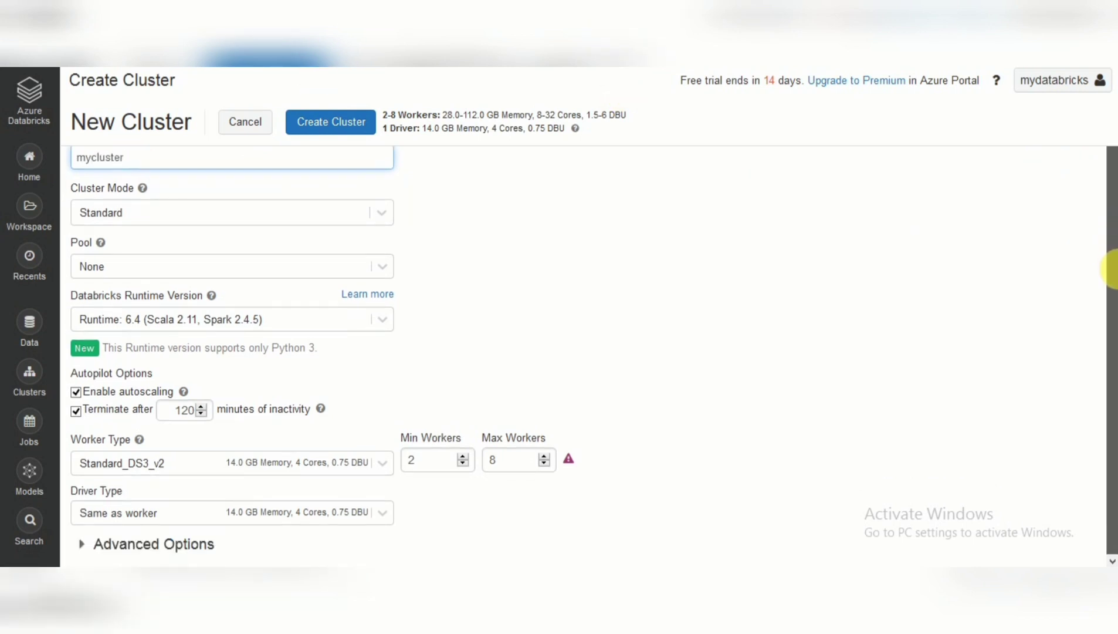
pyautogui.click(308, 211)
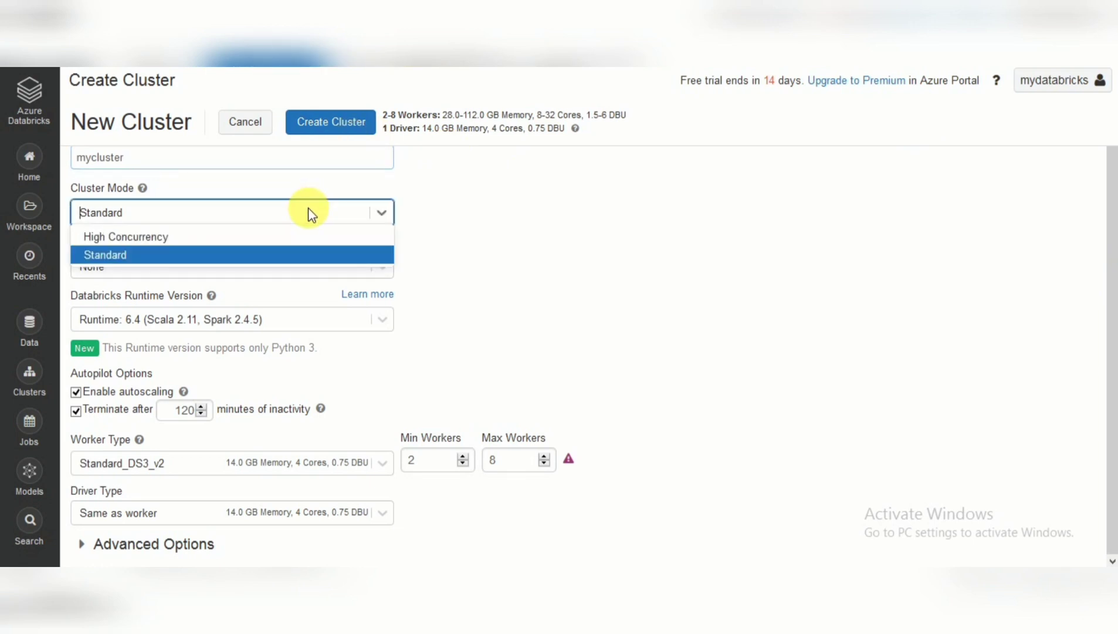
pyautogui.click(200, 209)
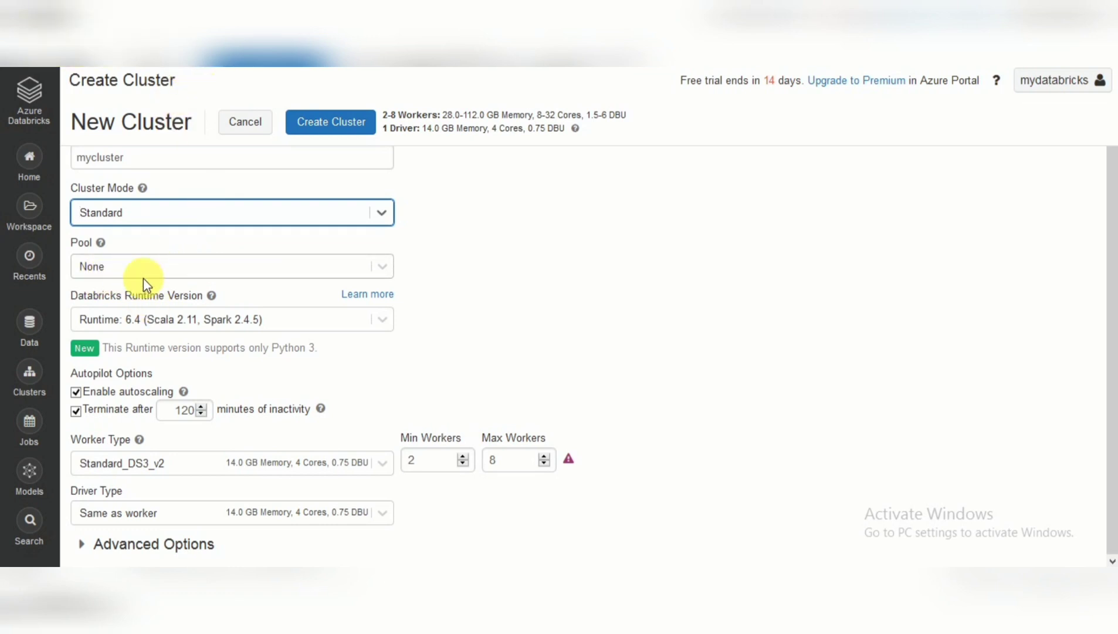
# Look through the full list of Databricks runtime versions, leaving the selected runtime as it is
pyautogui.click(175, 325)
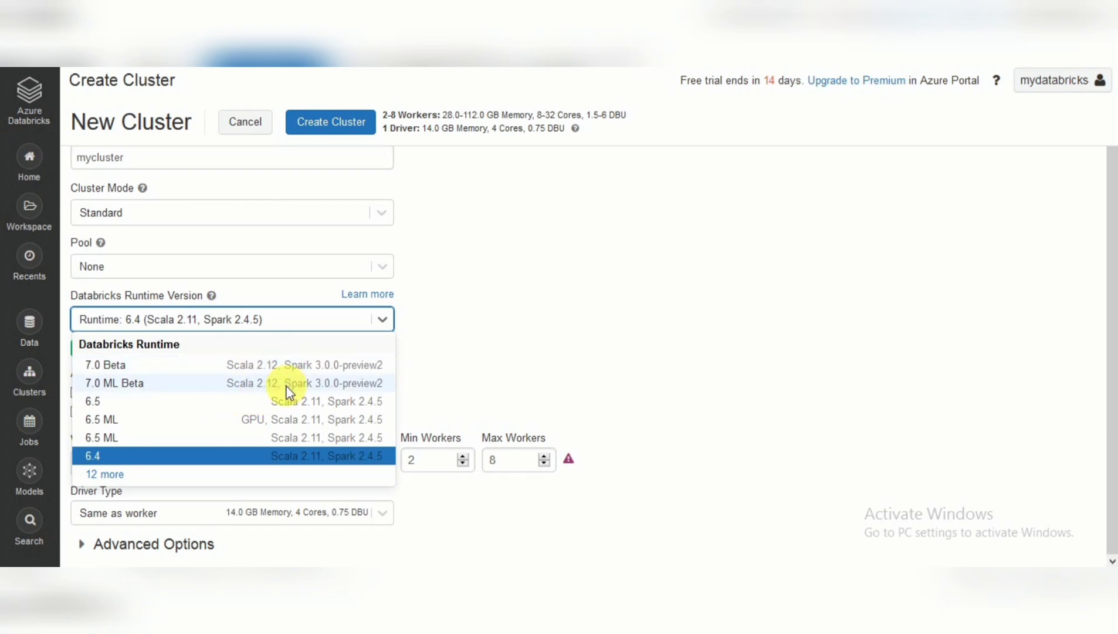
pyautogui.click(453, 343)
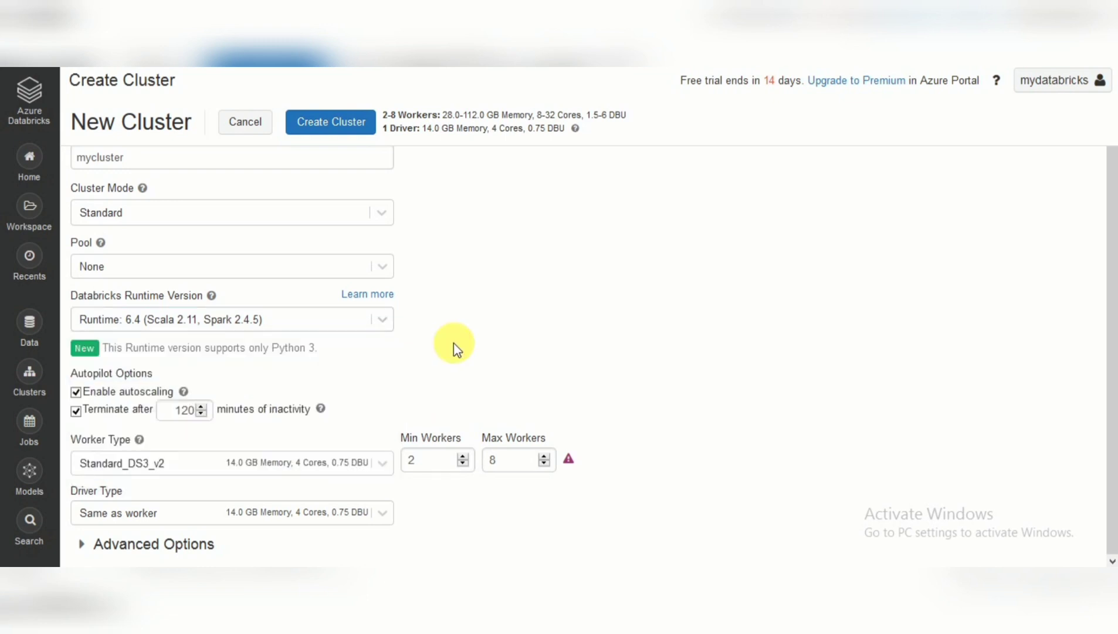
pyautogui.moveTo(1111, 179); pyautogui.dragTo(1111, 236)
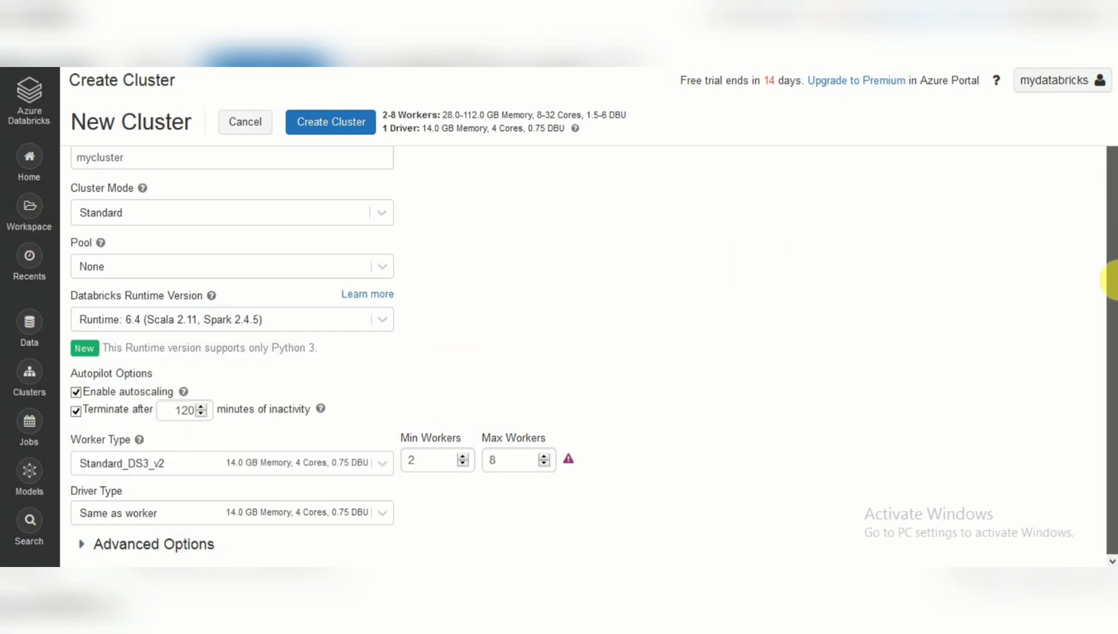
pyautogui.moveTo(1110, 280); pyautogui.dragTo(1111, 263)
pyautogui.click(185, 319)
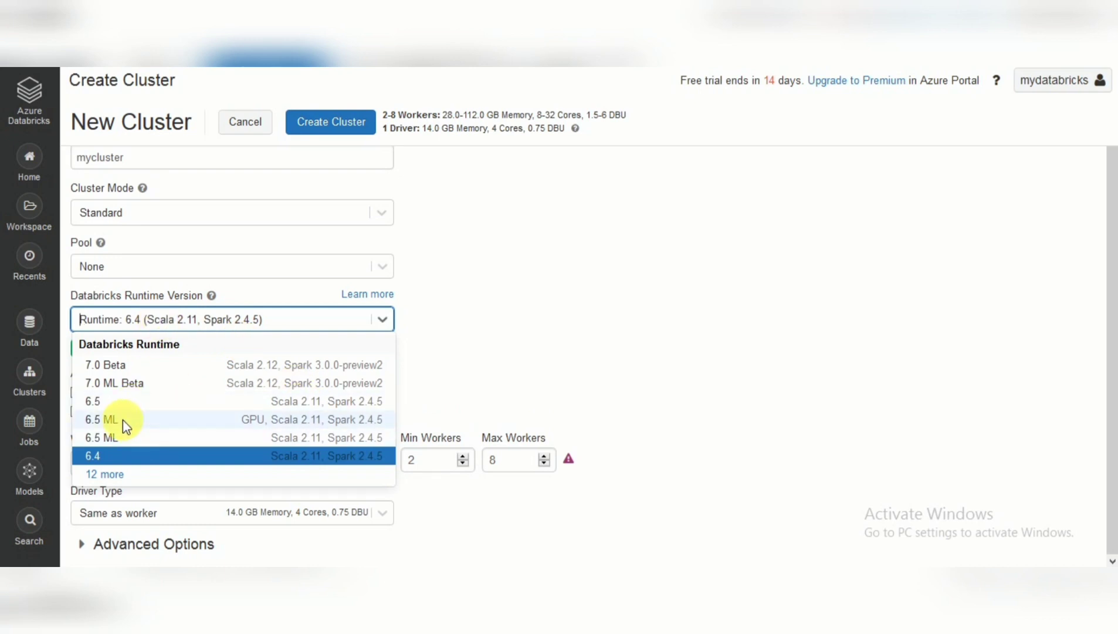
pyautogui.click(144, 475)
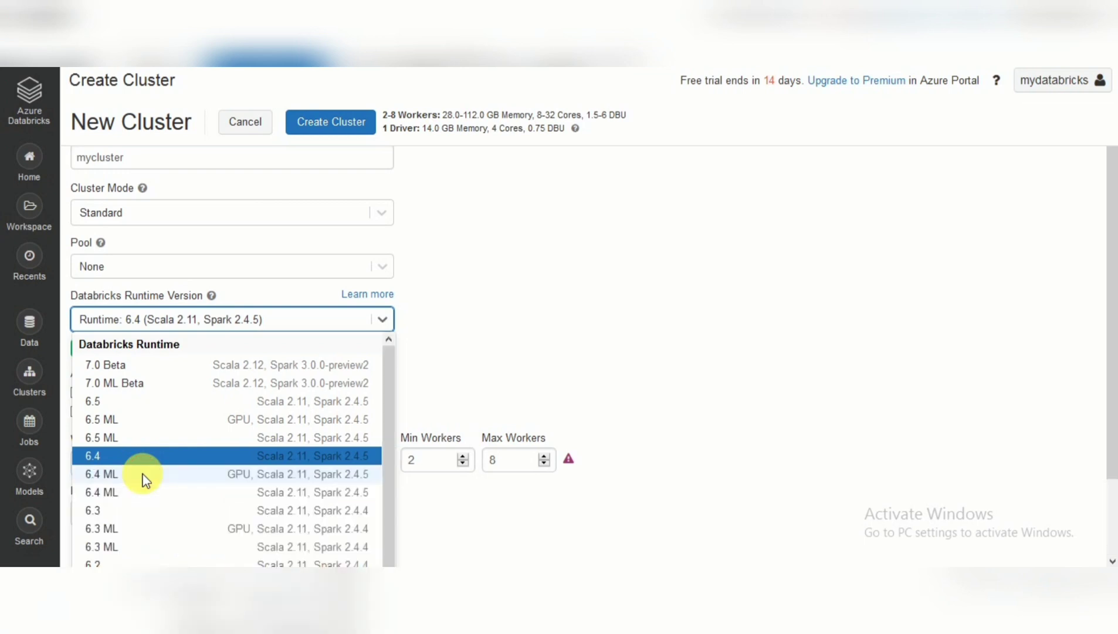
pyautogui.scroll(-1, 389, 377)
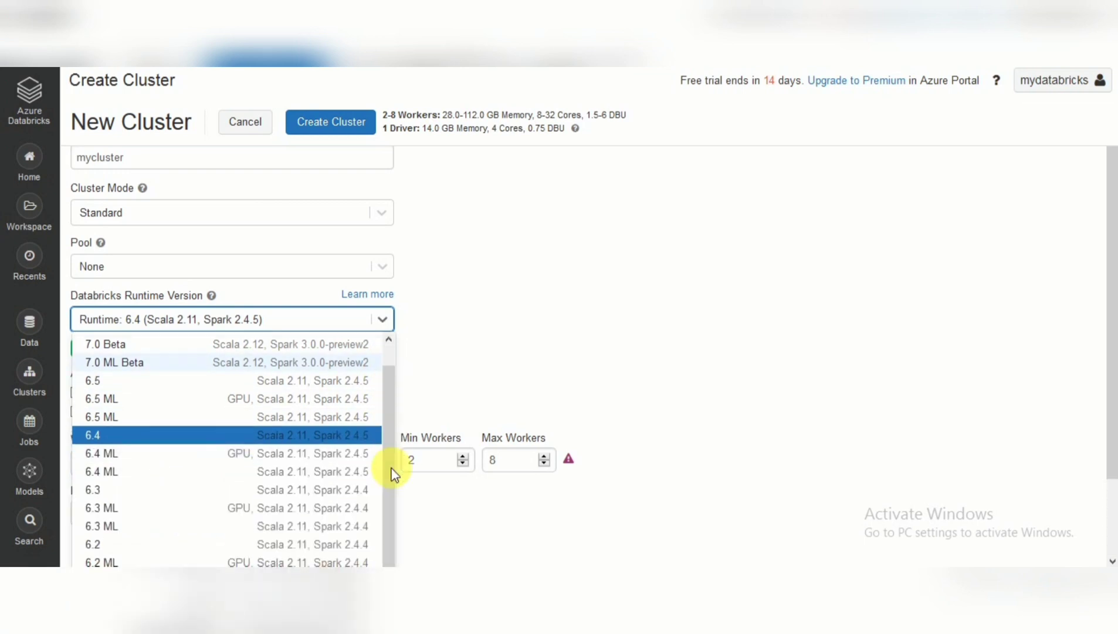
pyautogui.scroll(1, 382, 349)
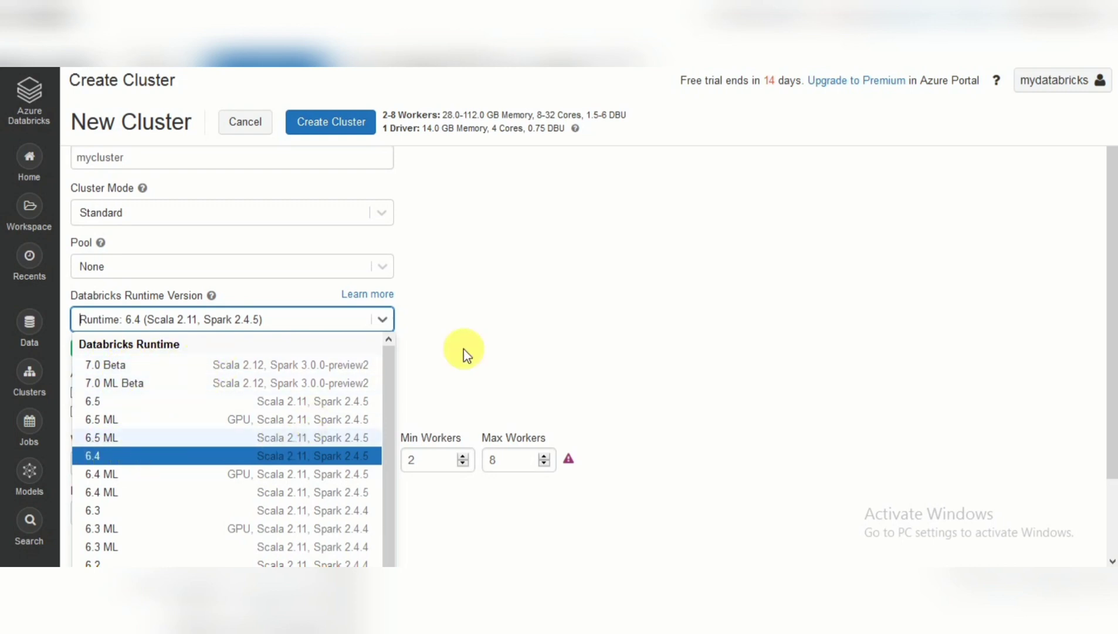
pyautogui.click(539, 311)
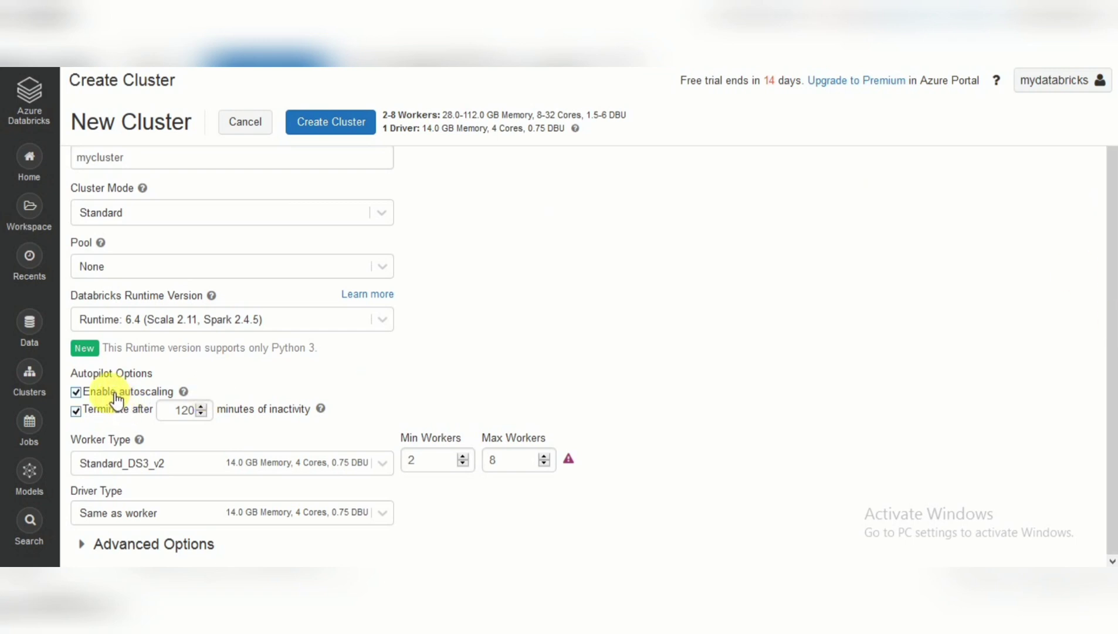
# Review the autoscaling and inactivity termination options, then look through the available worker types
pyautogui.moveTo(183, 392)
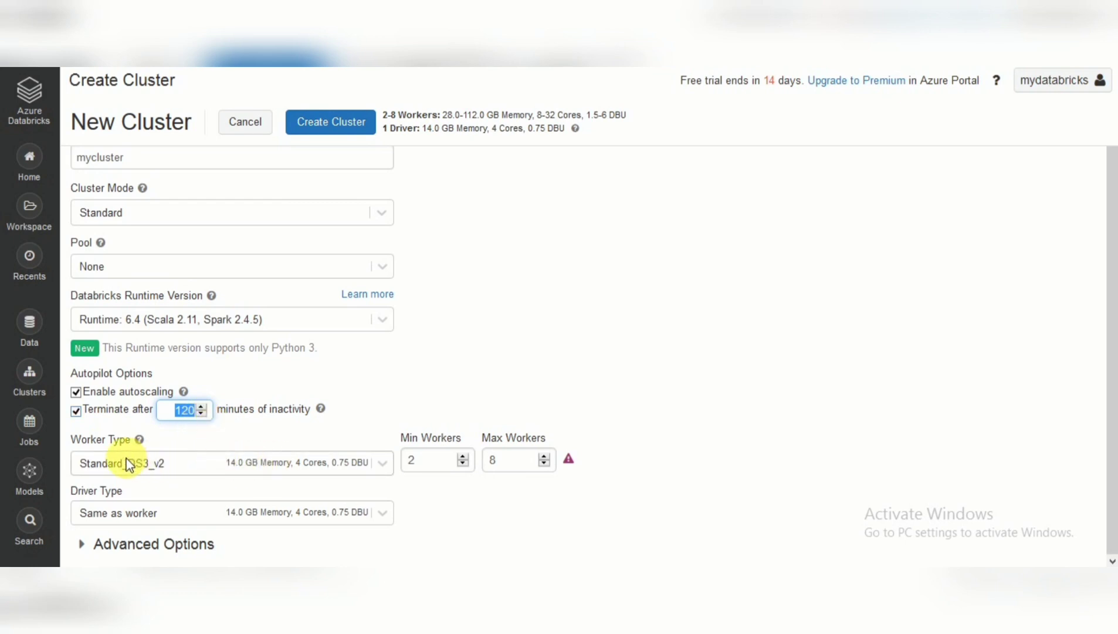
pyautogui.click(225, 464)
pyautogui.moveTo(389, 284)
pyautogui.mouseDown()
pyautogui.moveTo(395, 500)
pyautogui.moveTo(386, 271)
pyautogui.mouseUp()
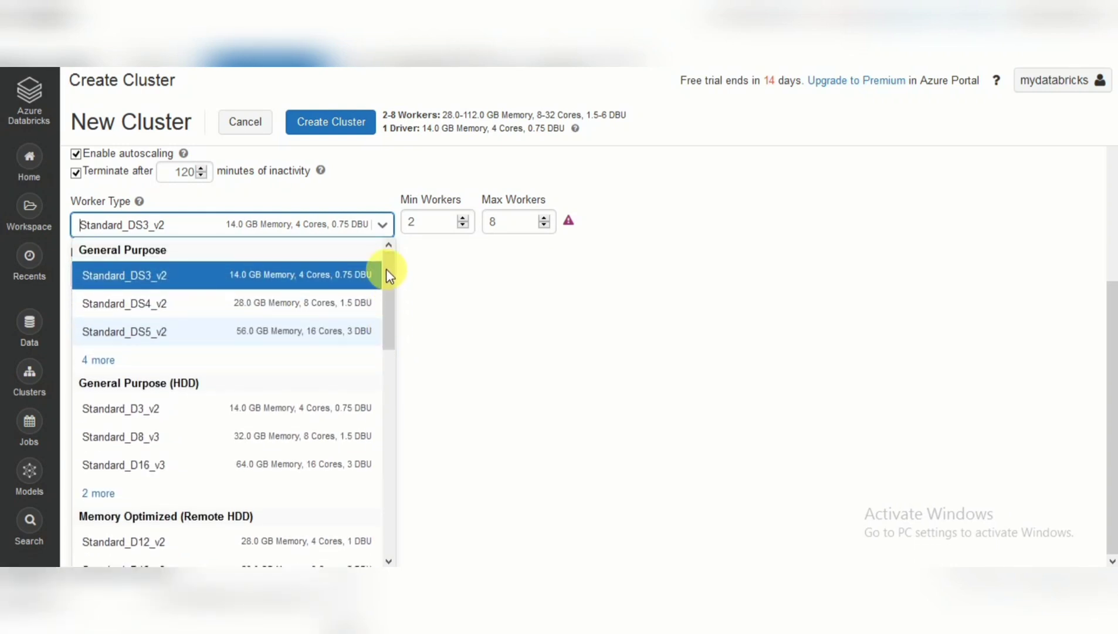
pyautogui.click(399, 304)
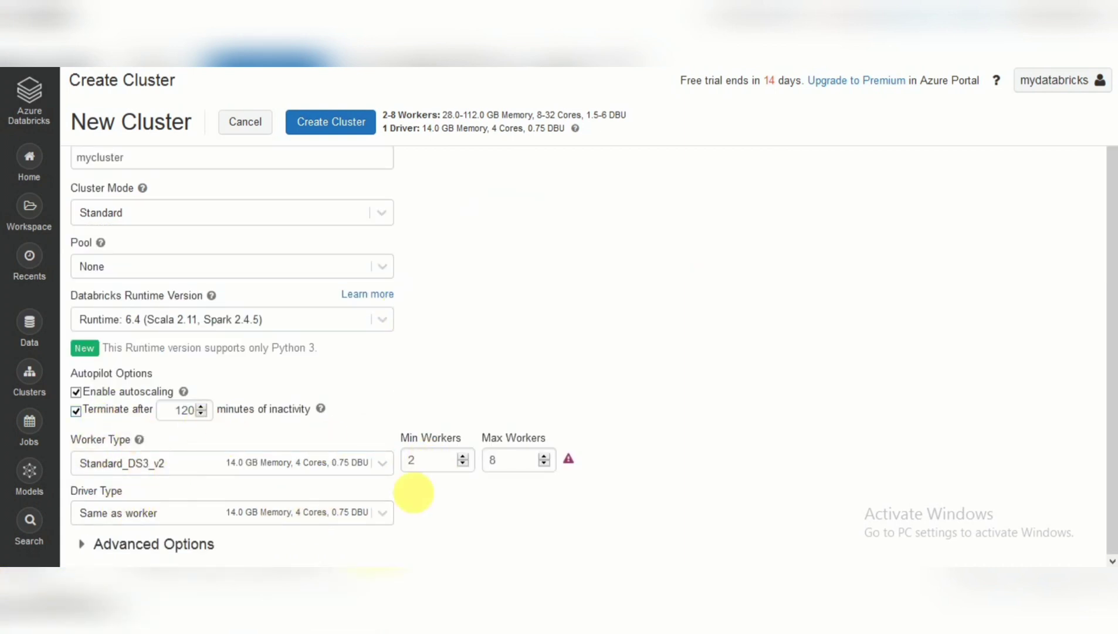
# Review the advanced Spark configuration and environment variables, then create the cluster with the current settings
pyautogui.click(92, 550)
pyautogui.moveTo(1113, 219); pyautogui.dragTo(1112, 416)
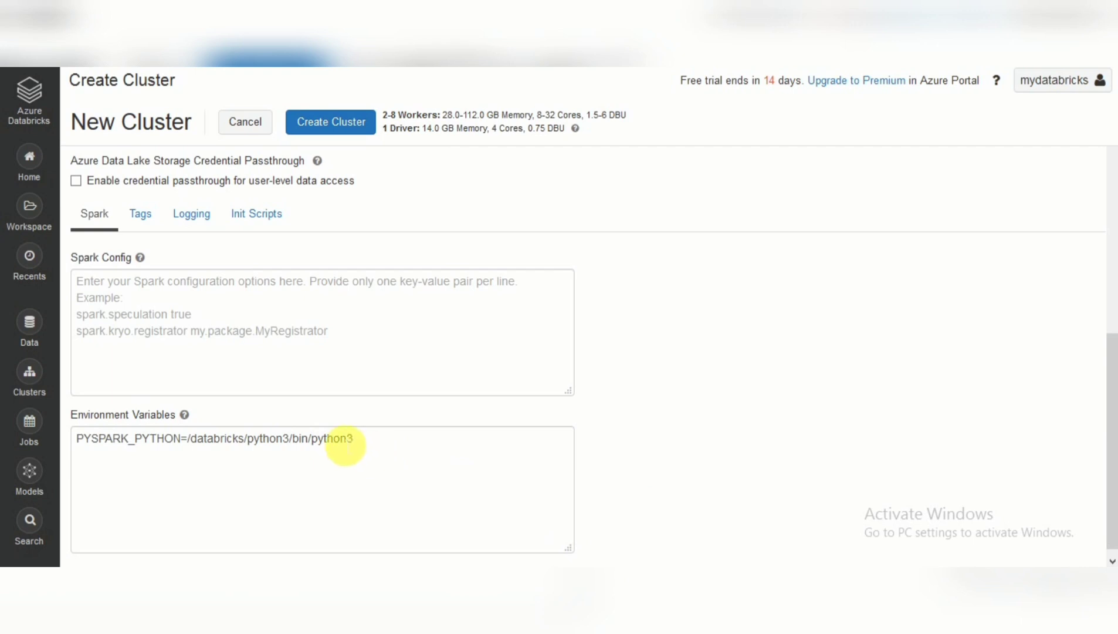
pyautogui.tripleClick(340, 438)
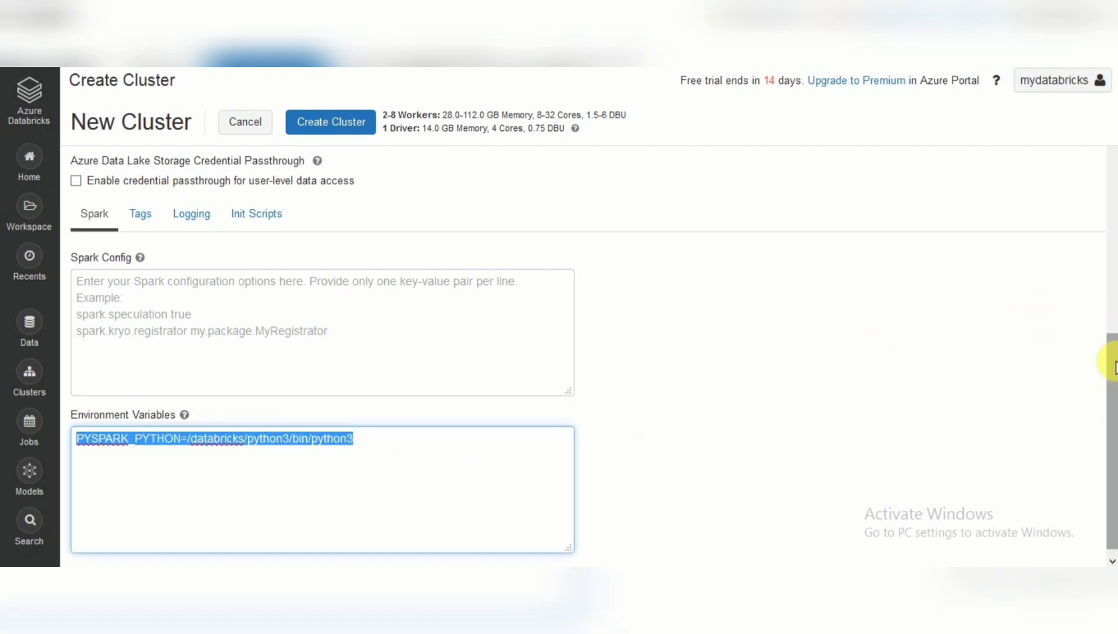
pyautogui.moveTo(1110, 362); pyautogui.dragTo(1109, 334)
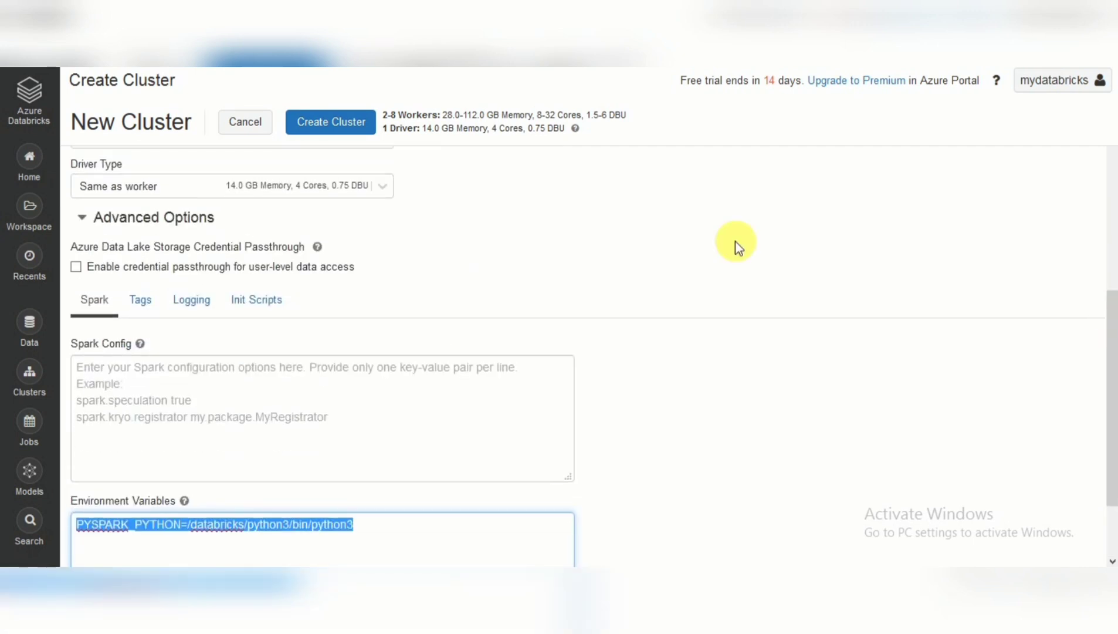
pyautogui.click(457, 399)
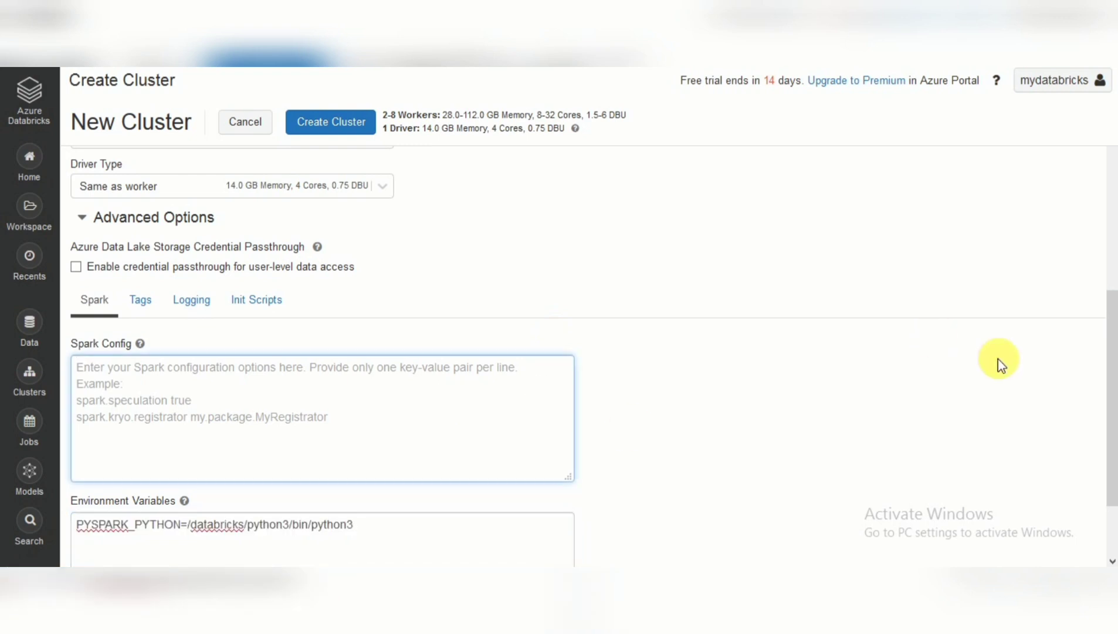
pyautogui.moveTo(1112, 352); pyautogui.dragTo(1113, 216)
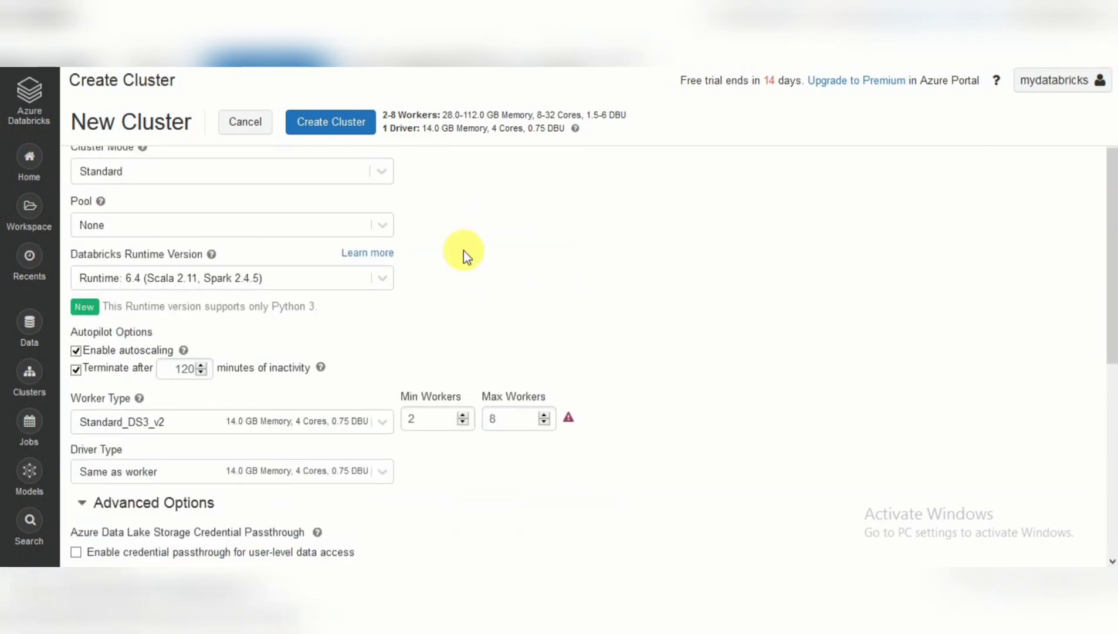
pyautogui.click(332, 122)
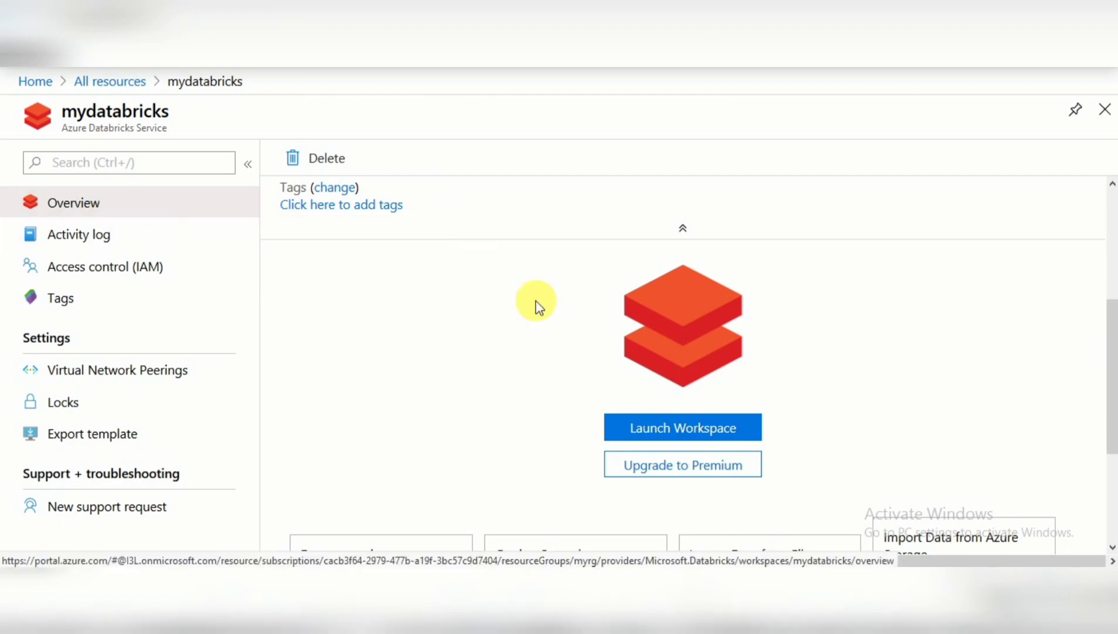
pyautogui.click(682, 227)
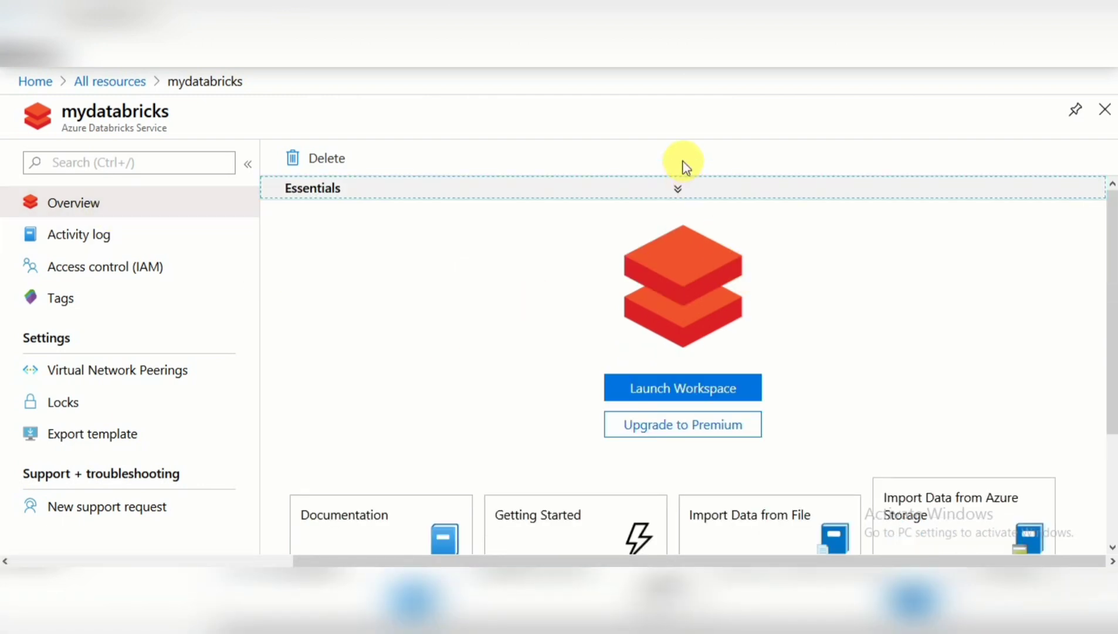
pyautogui.click(677, 189)
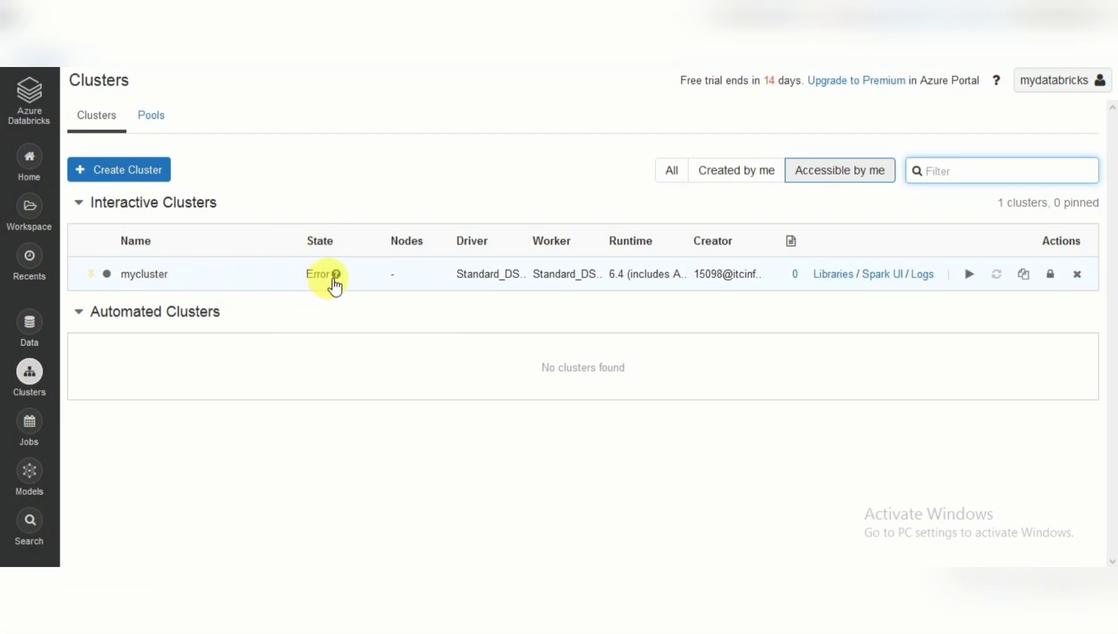
# Open mycluster from the clusters list and view its libraries and event log
pyautogui.click(328, 278)
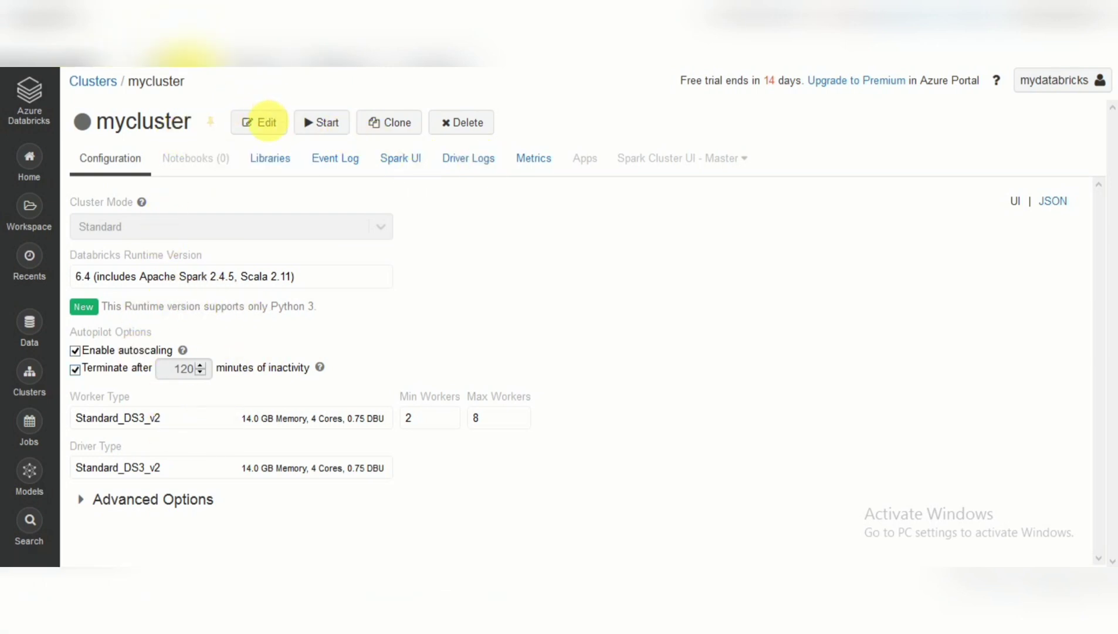
pyautogui.click(274, 162)
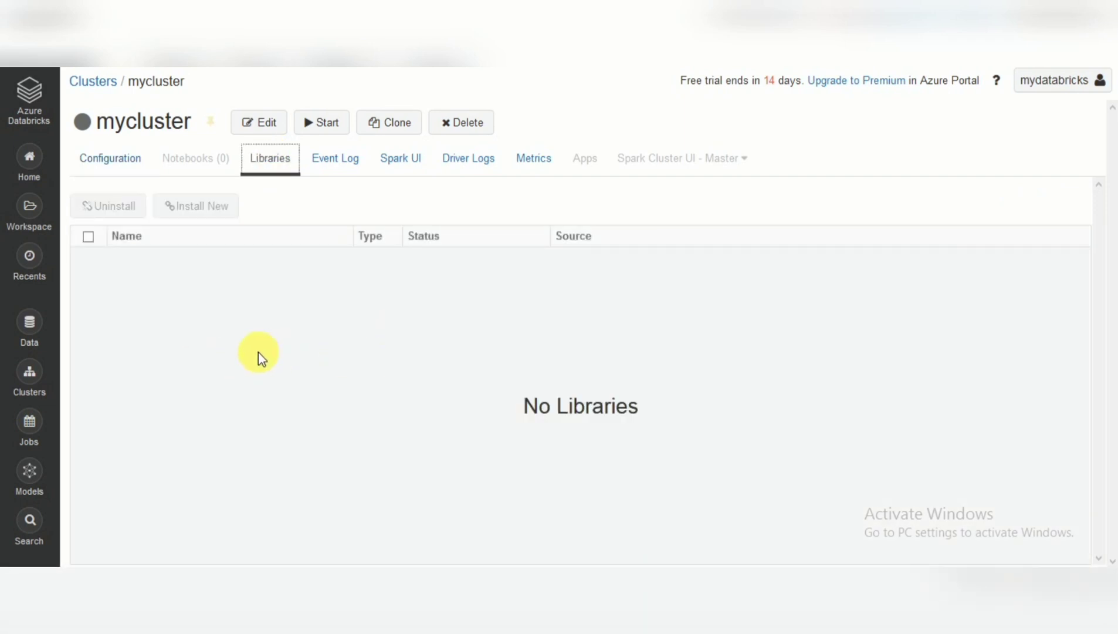
pyautogui.click(342, 160)
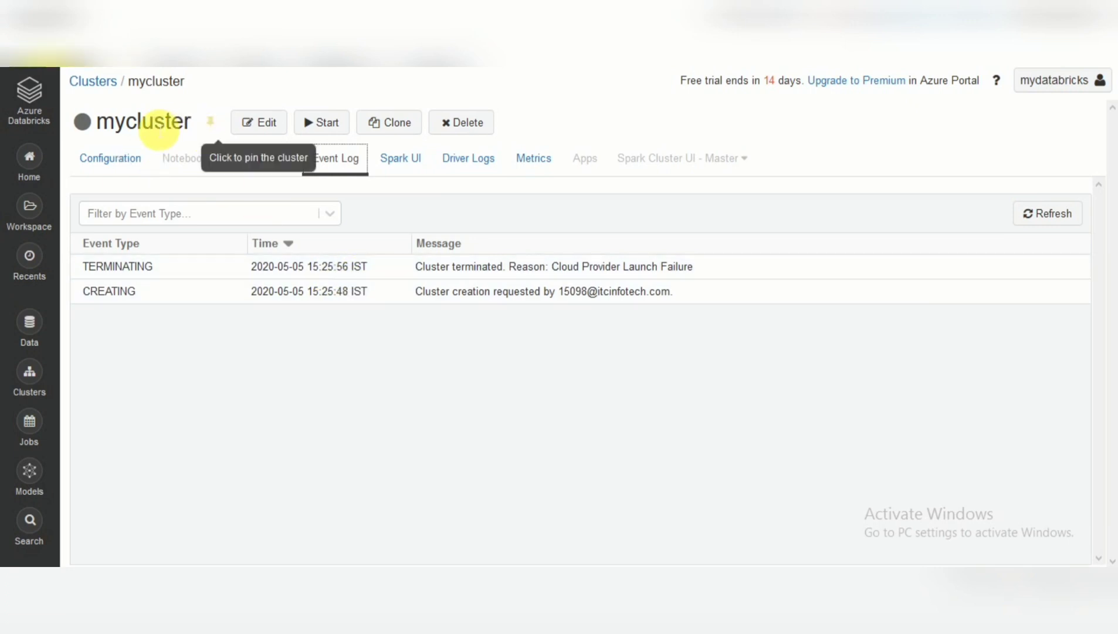
# Open the TERMINATING event's details, read the Azure error code and message, then close the details
pyautogui.click(482, 277)
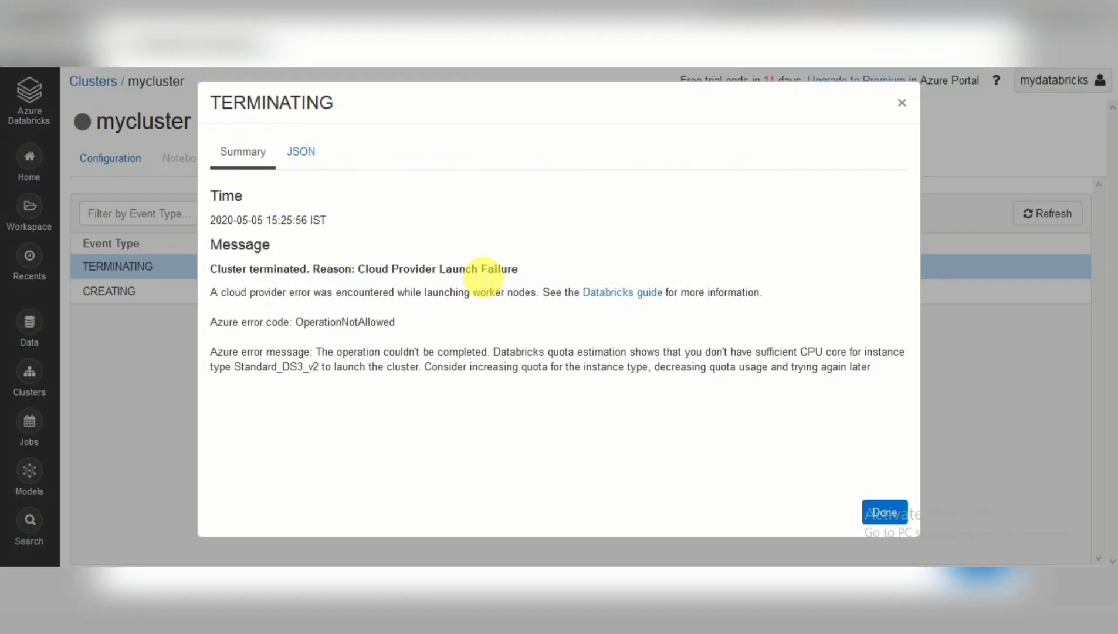
pyautogui.doubleClick(351, 324)
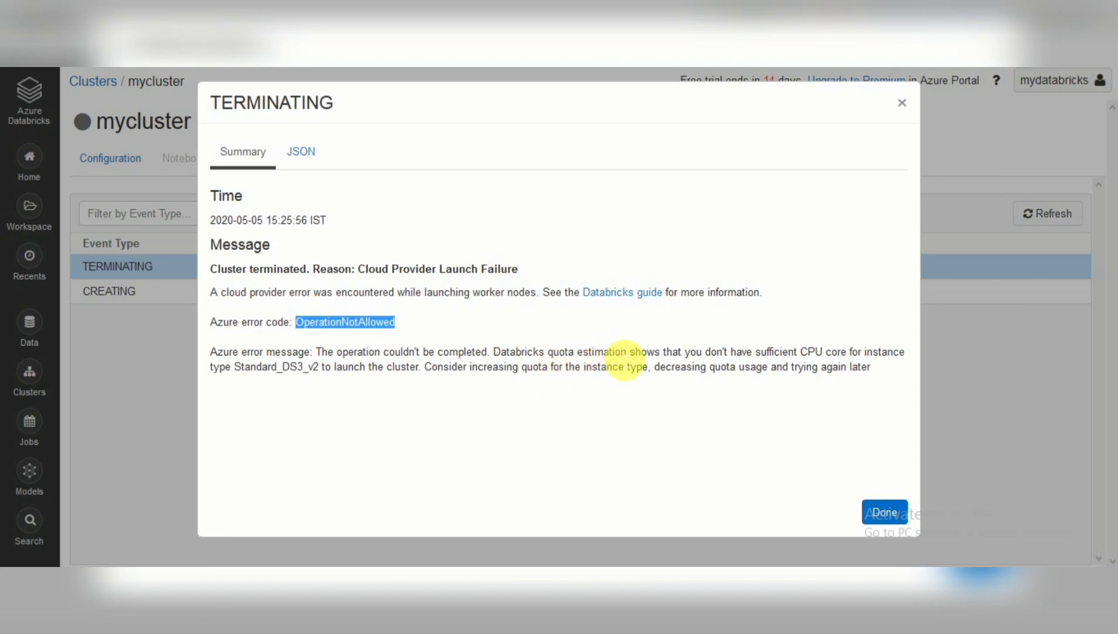
pyautogui.doubleClick(622, 354)
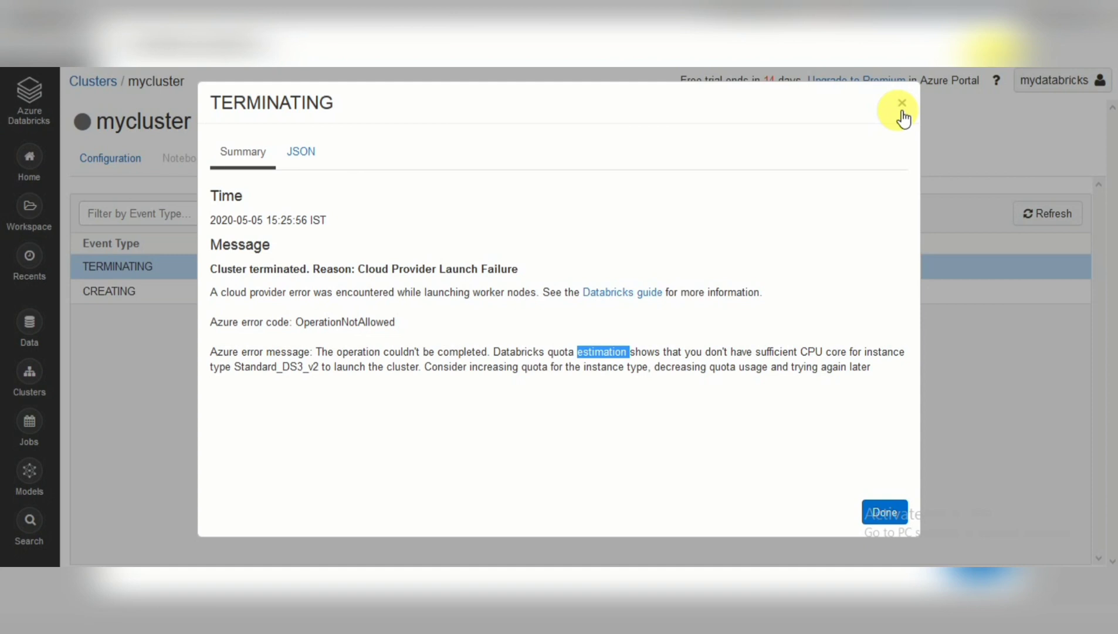
pyautogui.tripleClick(706, 366)
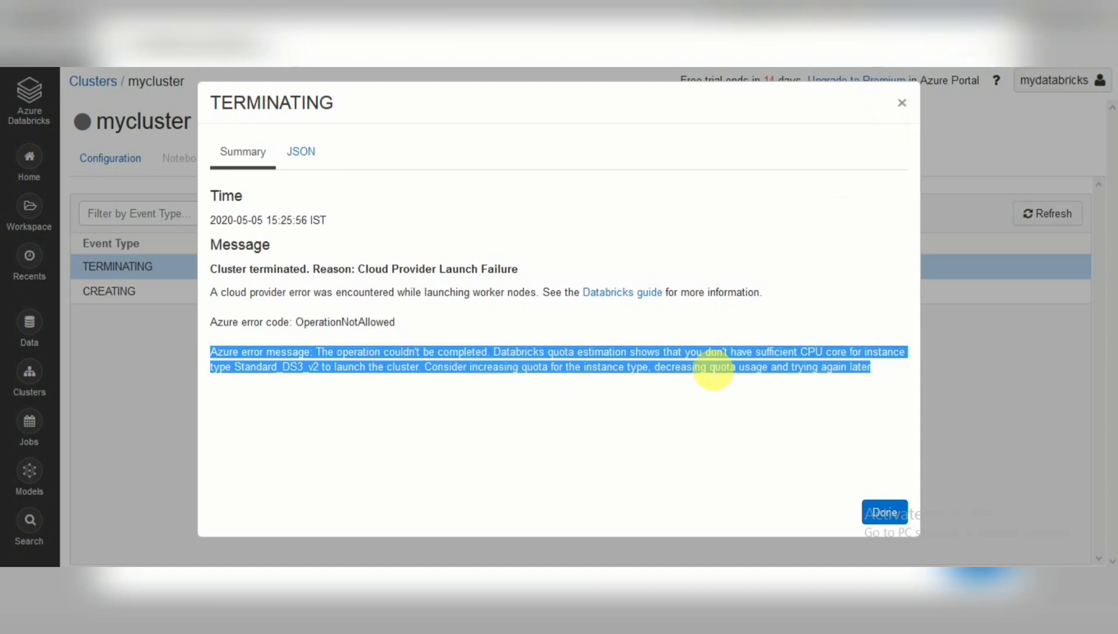
pyautogui.doubleClick(683, 367)
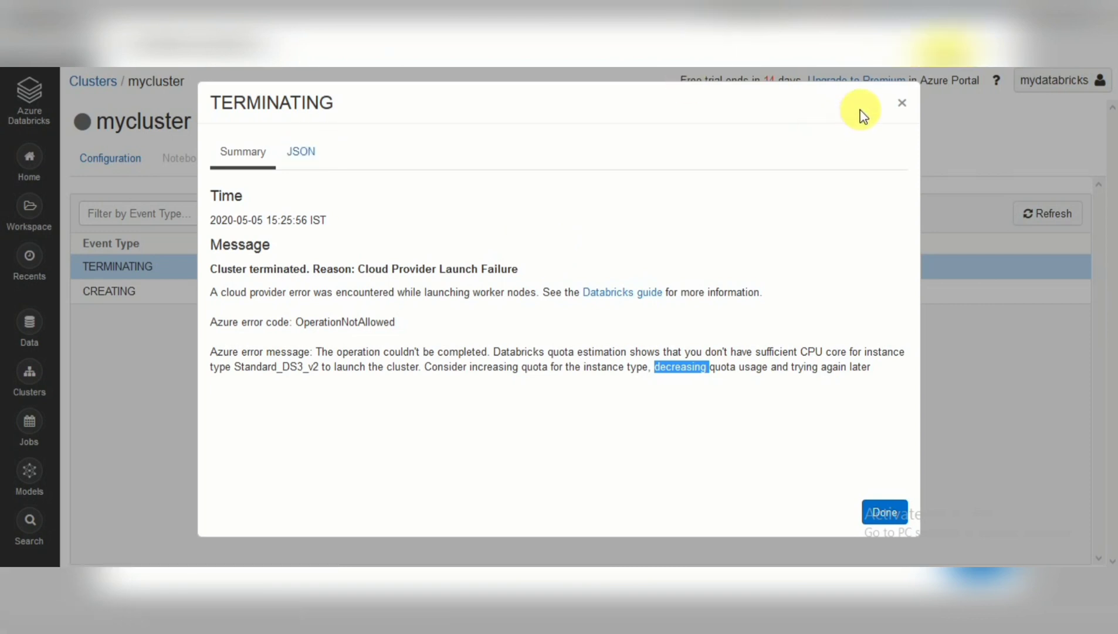
pyautogui.click(906, 108)
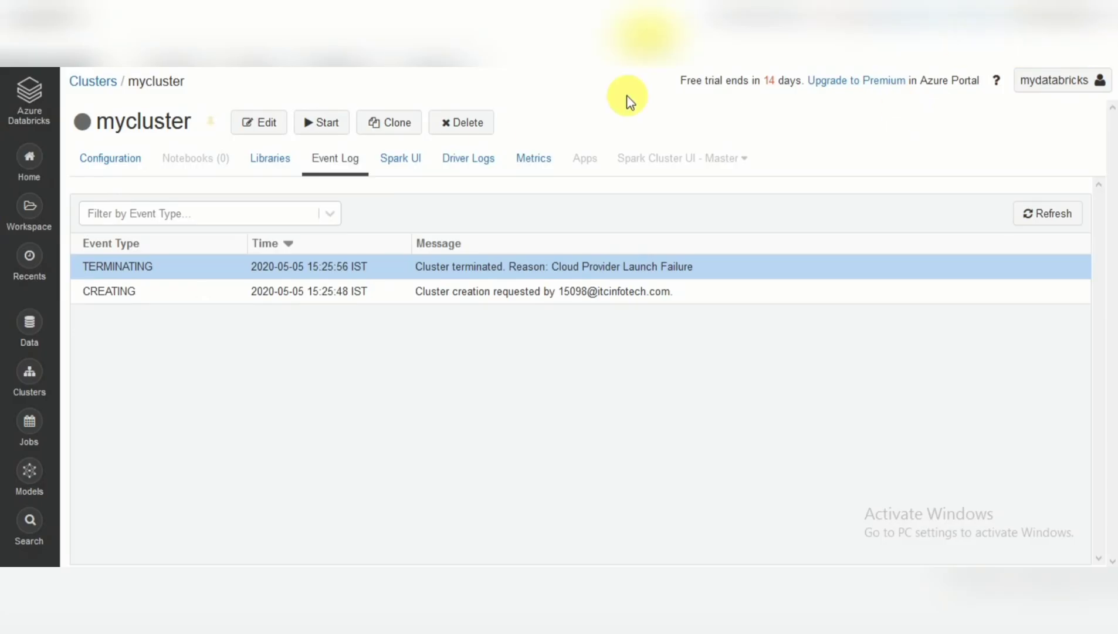
# Return to the workspace home page, then bring up the list of clusters again
pyautogui.click(46, 151)
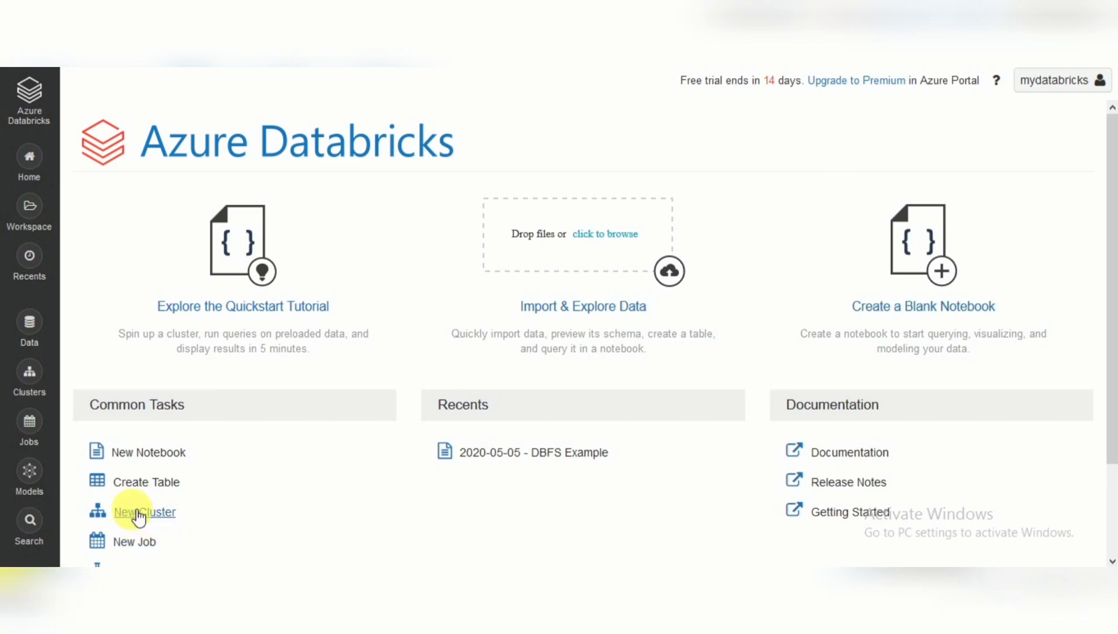
pyautogui.click(30, 376)
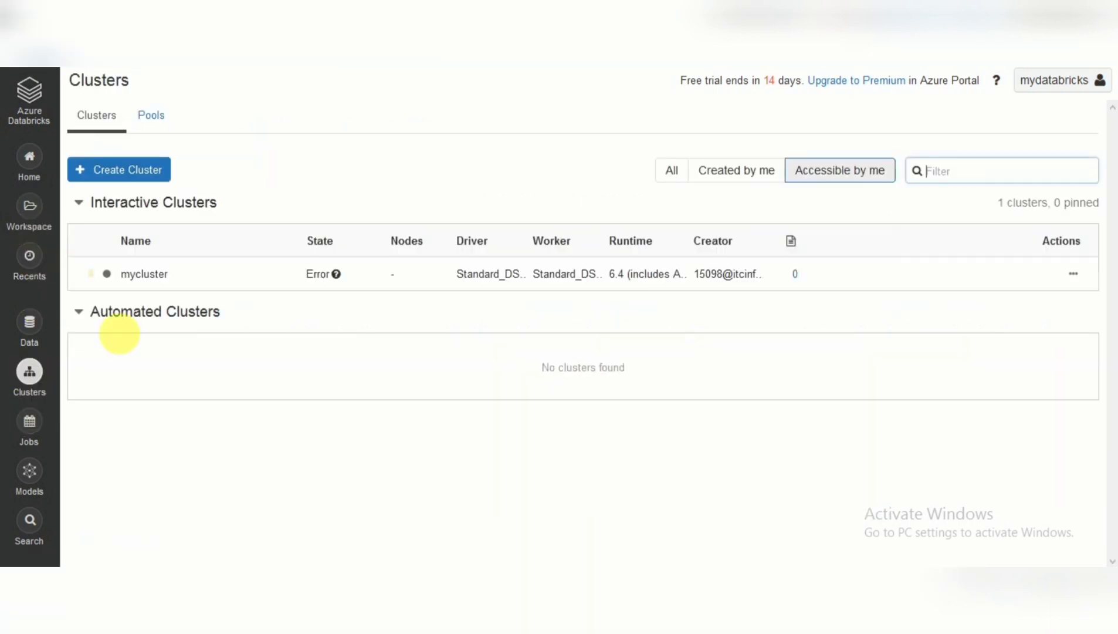
# Open mycluster from the clusters list and view its event log, Spark UI, driver logs and metrics
pyautogui.click(317, 282)
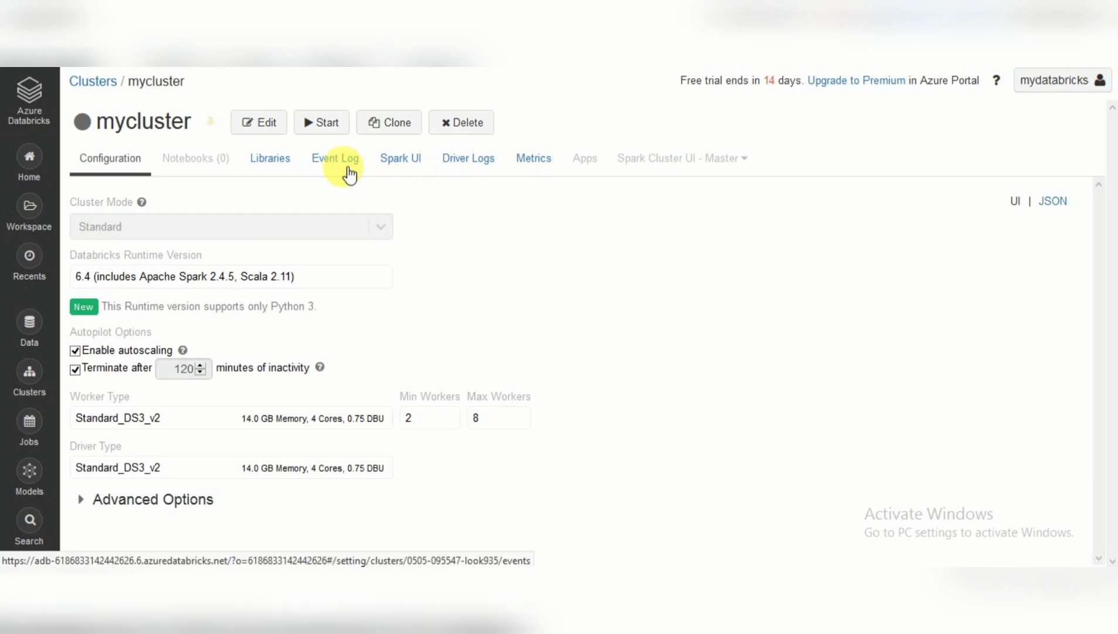
pyautogui.click(350, 174)
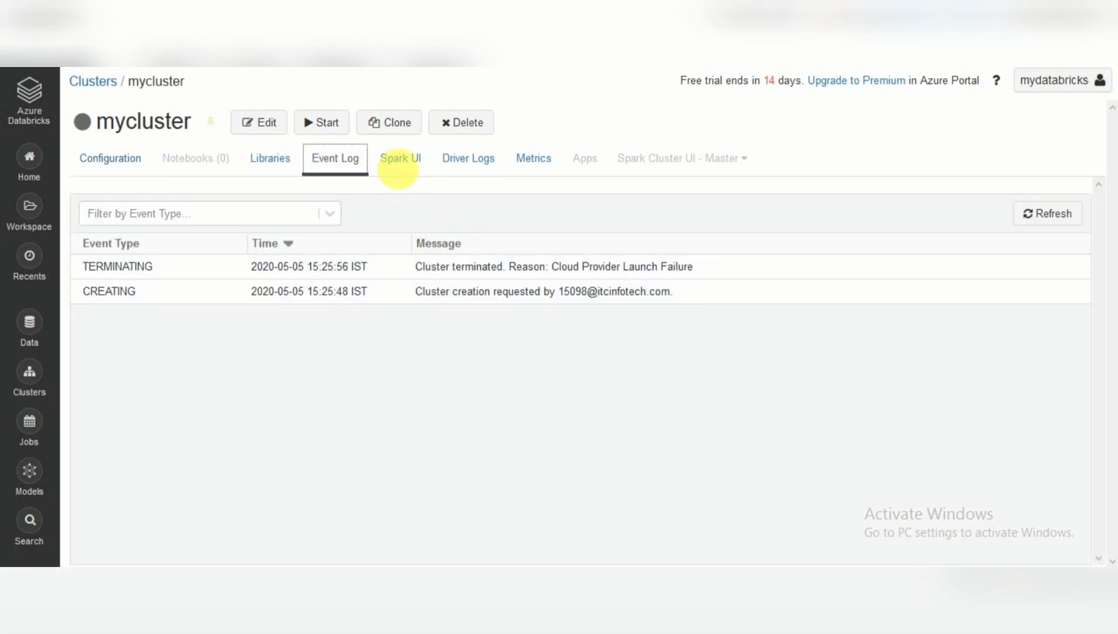
pyautogui.click(401, 166)
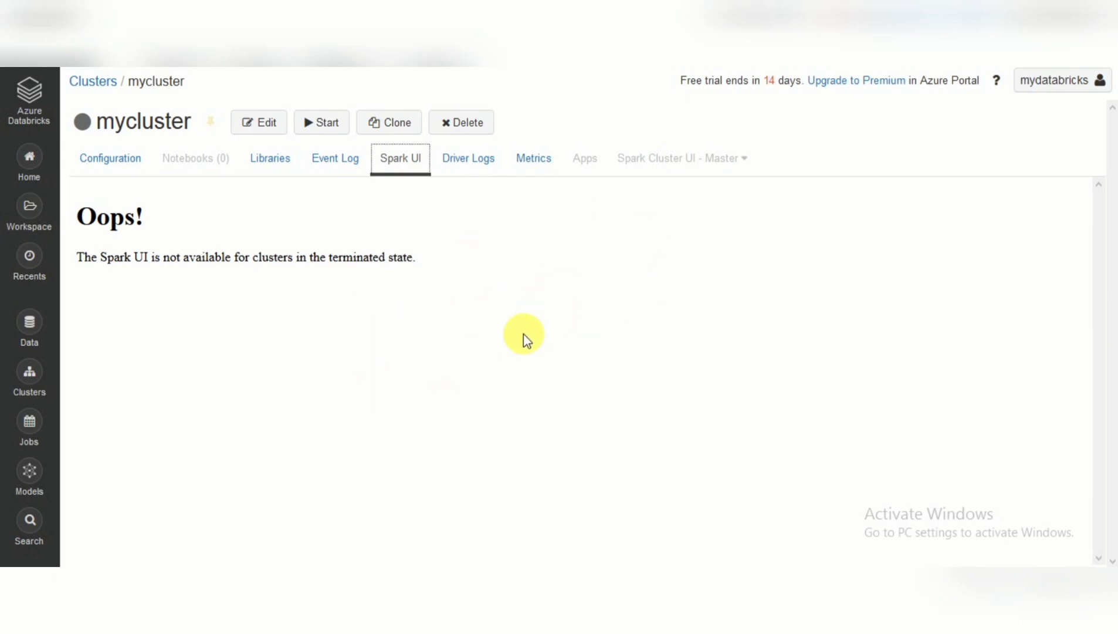
pyautogui.click(468, 164)
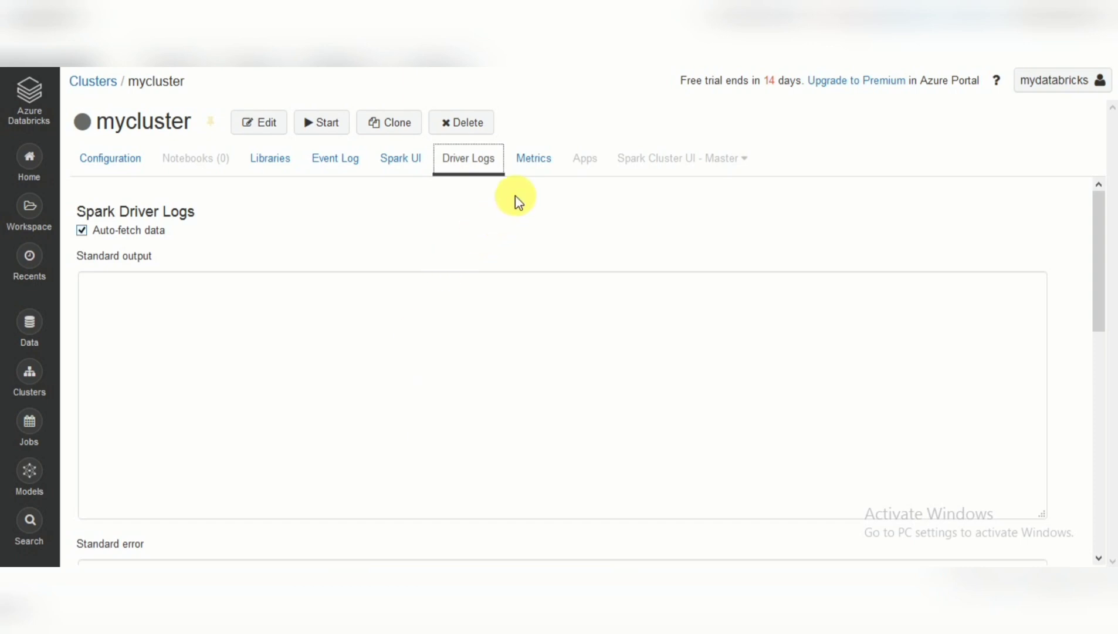
pyautogui.click(539, 160)
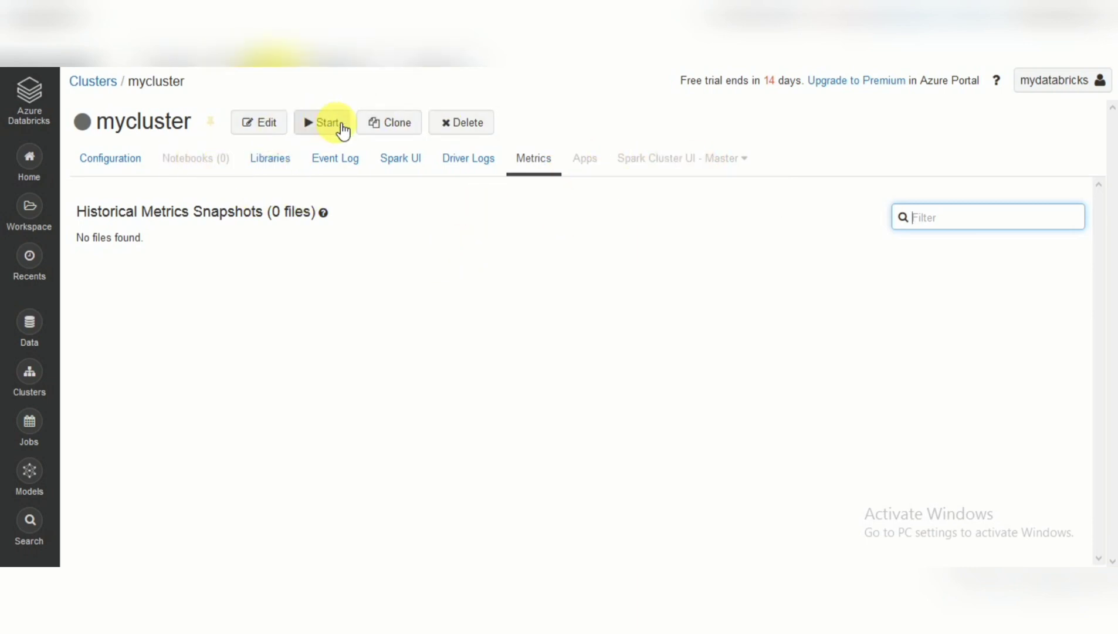
# Open mycluster's settings for editing, review the configuration options, and cancel without changing anything
pyautogui.click(283, 125)
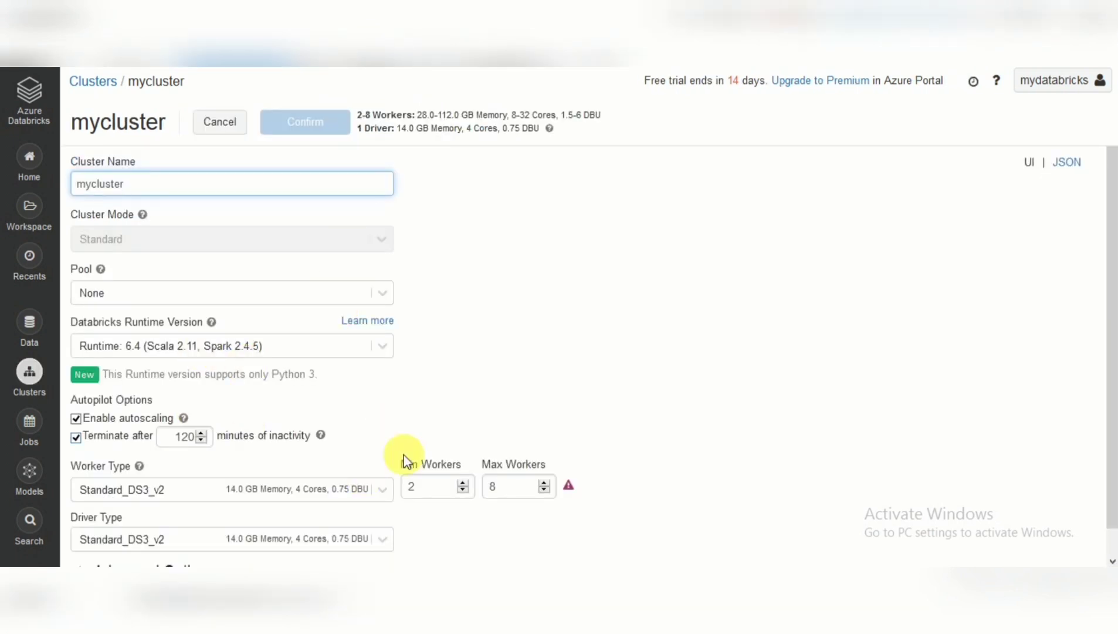
pyautogui.moveTo(1111, 238); pyautogui.dragTo(1110, 317)
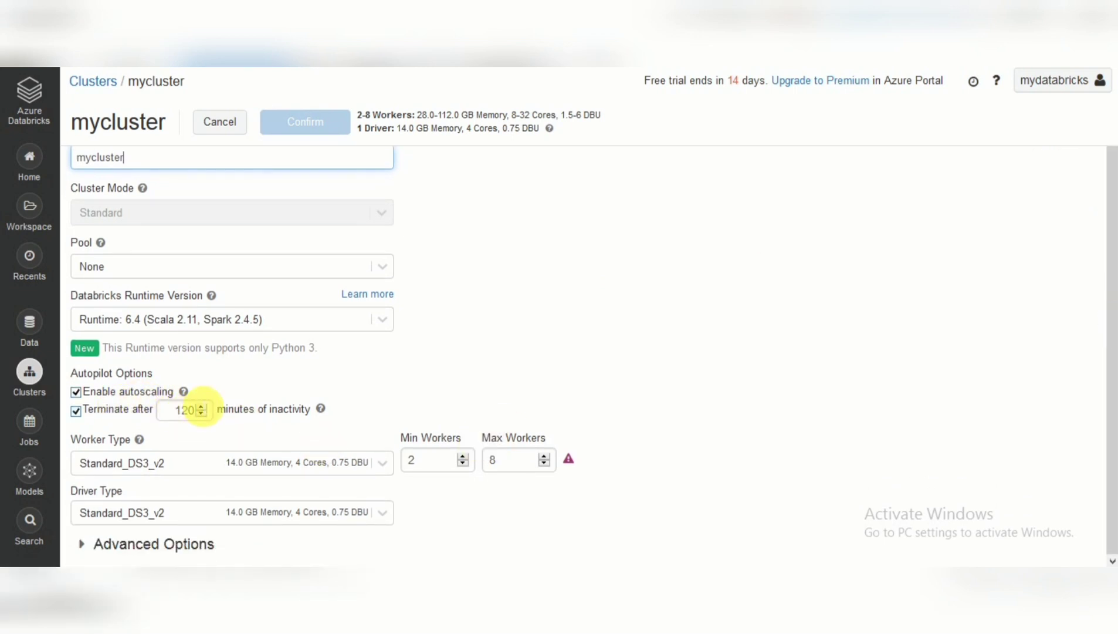
pyautogui.scroll(1, 1111, 176)
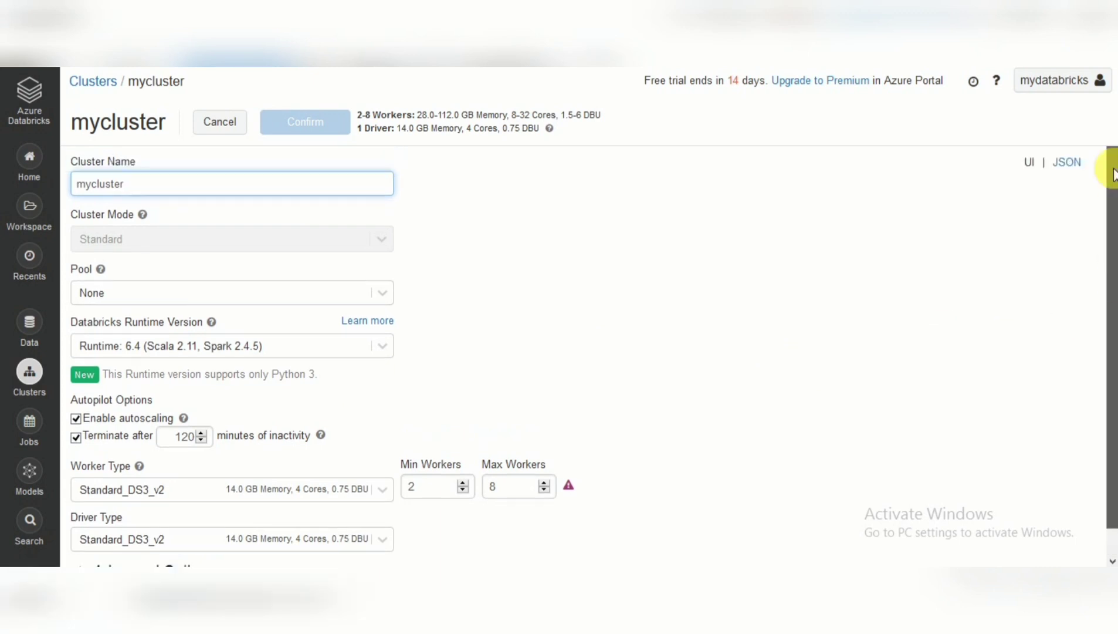
pyautogui.click(233, 121)
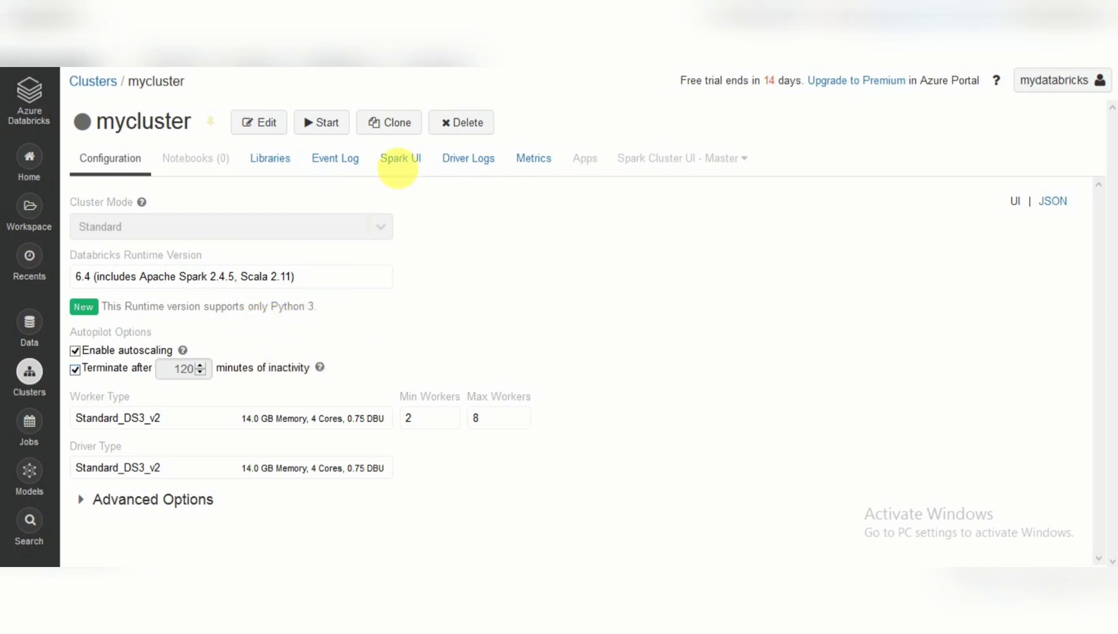
# Try to delete mycluster and confirm the deletion
pyautogui.click(464, 122)
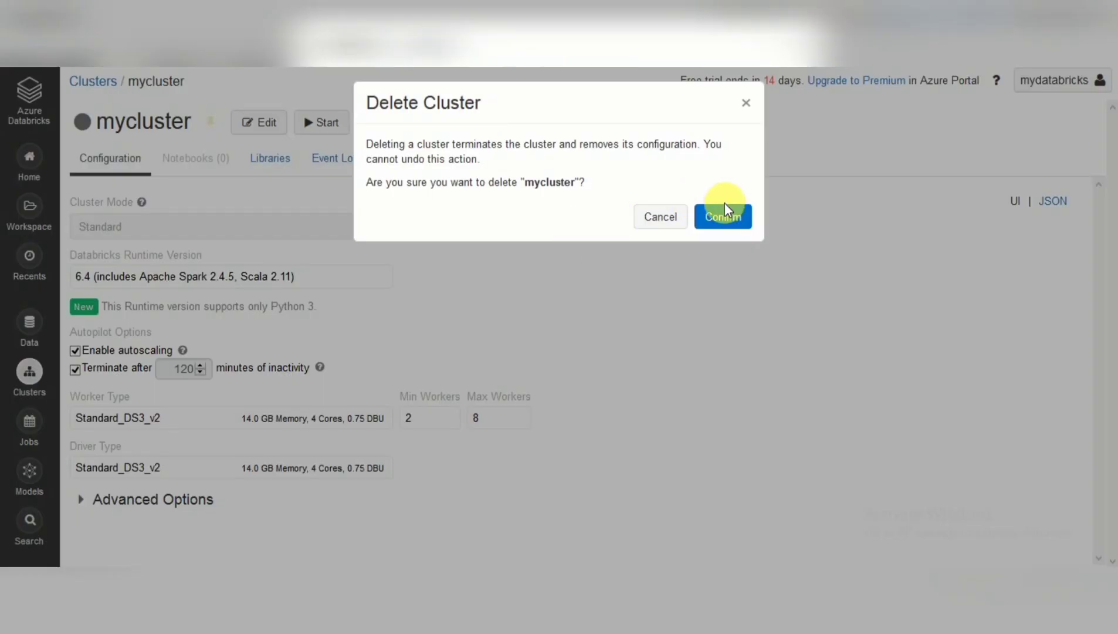
pyautogui.click(725, 220)
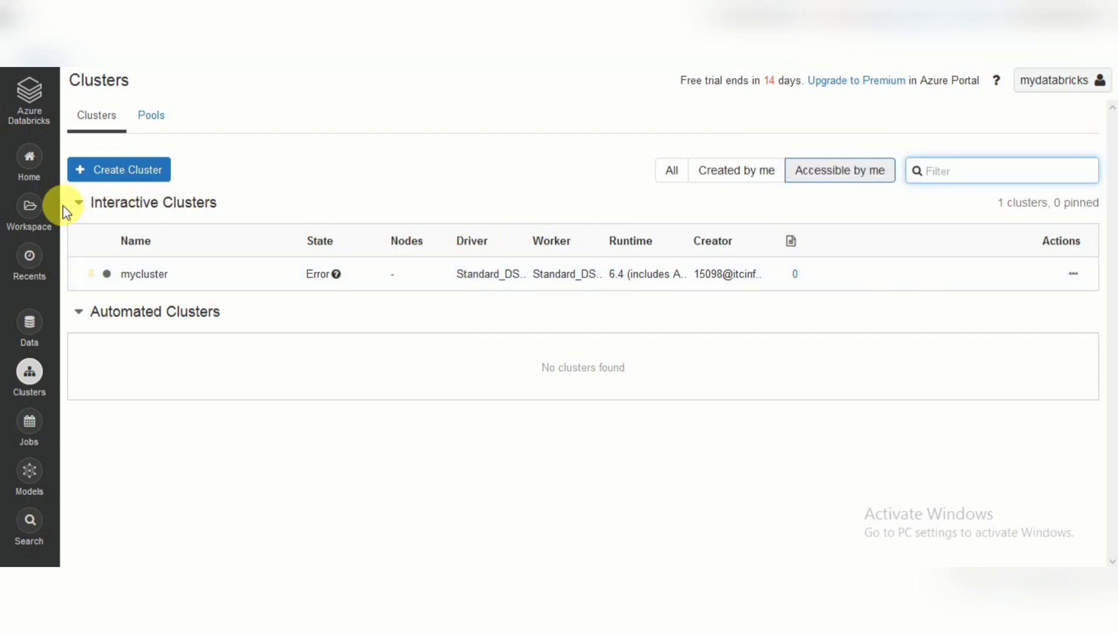
# View the workspace's user folder contents, and check the databases and tables in the data browser
pyautogui.click(39, 206)
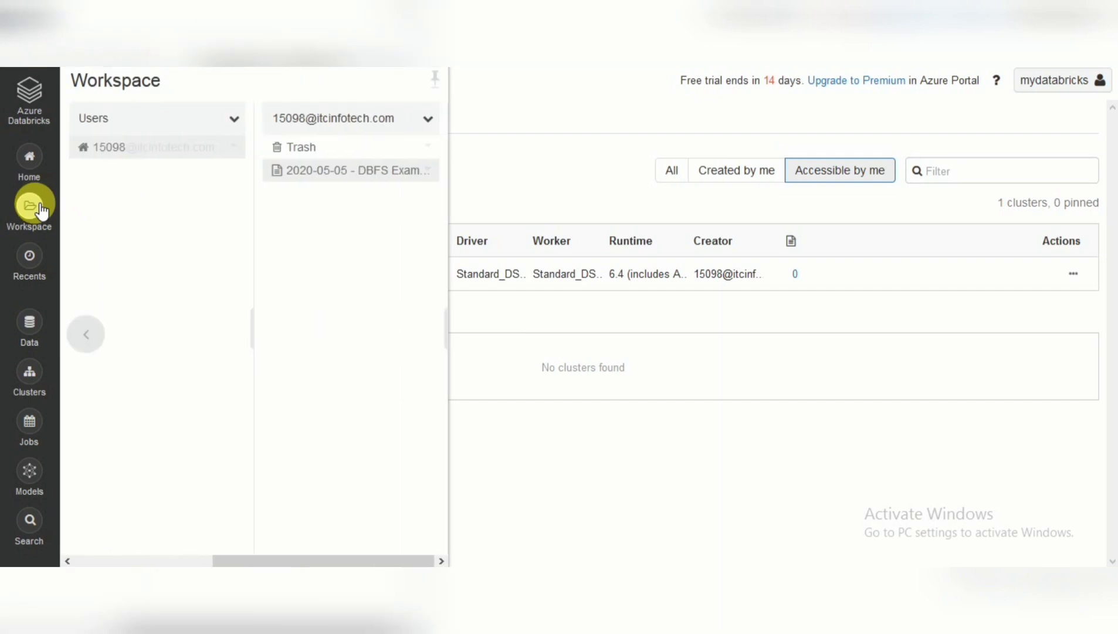
pyautogui.click(29, 323)
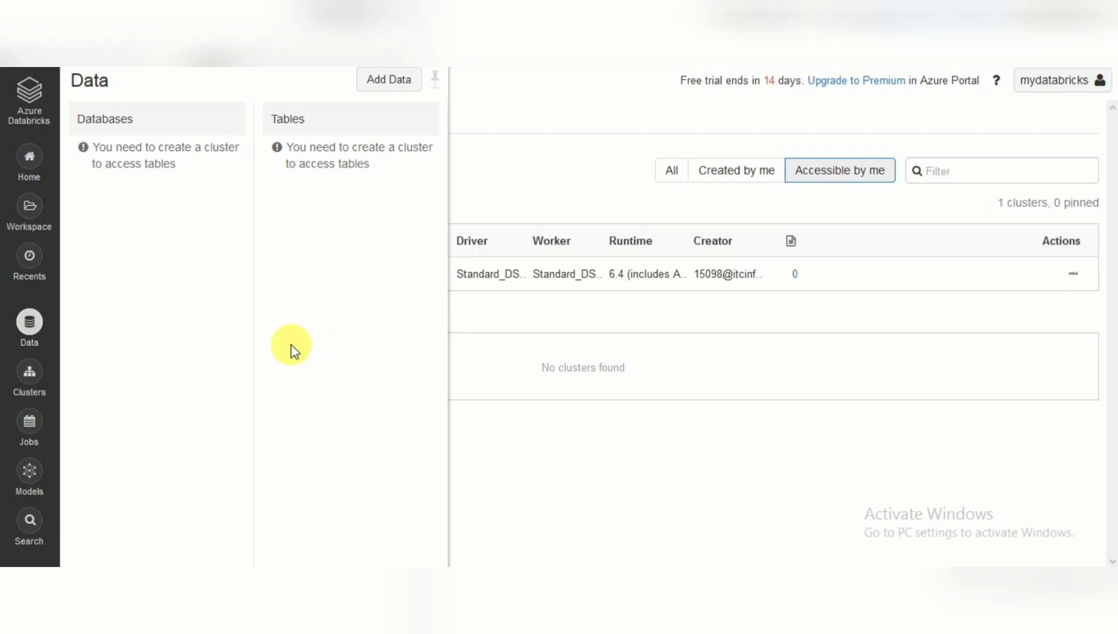
pyautogui.click(532, 315)
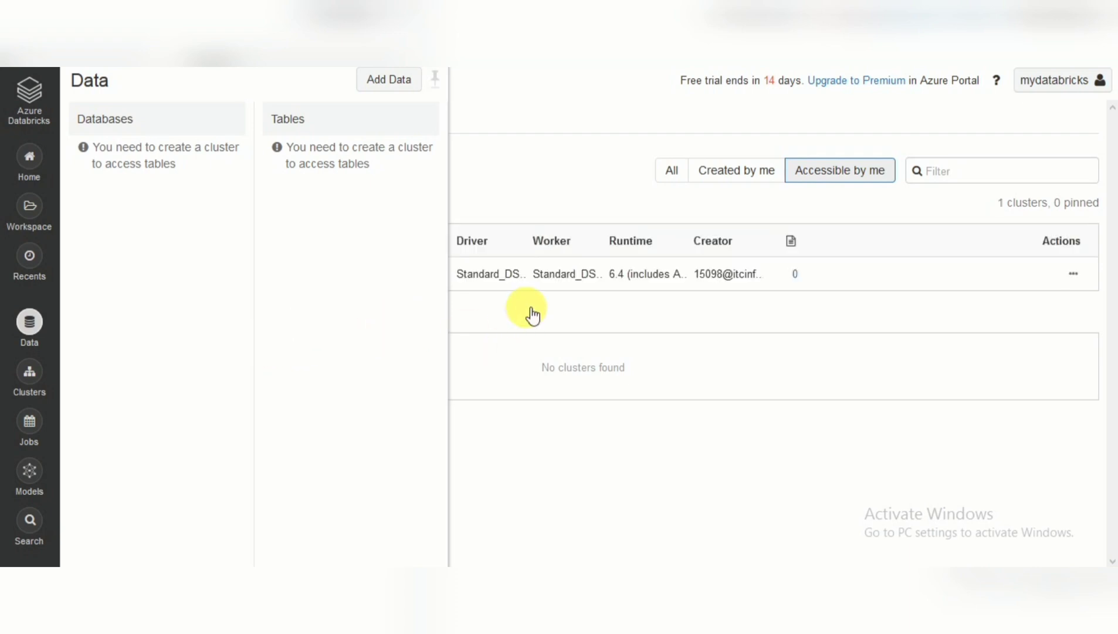